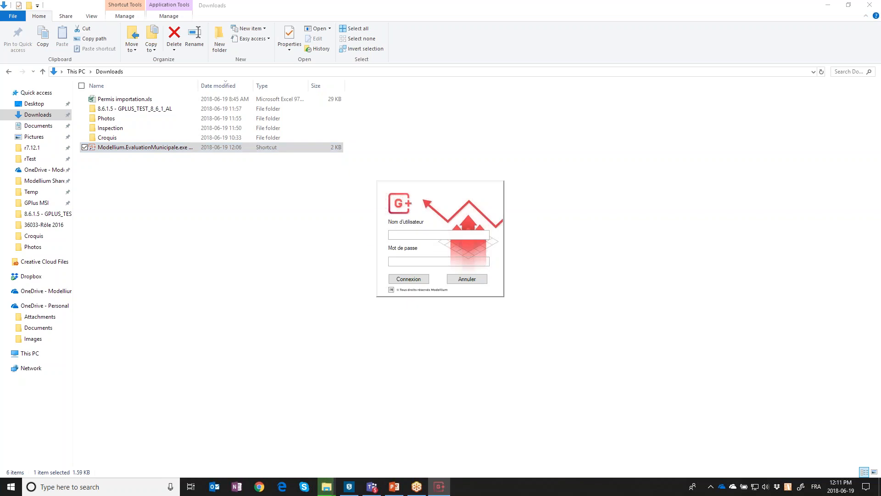
# Sign in to G+ with the user's username and account password
pyautogui.write('remonmon')
pyautogui.press('Tab')
pyautogui.write('******')
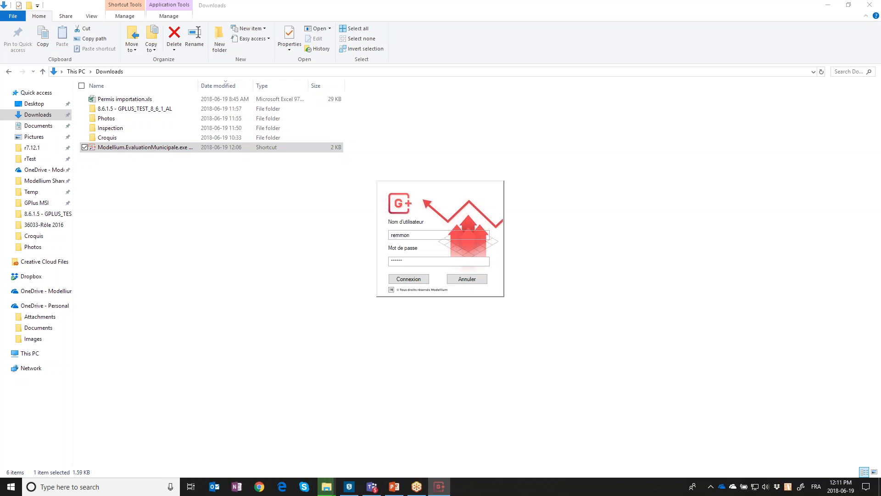
pyautogui.press('Return')
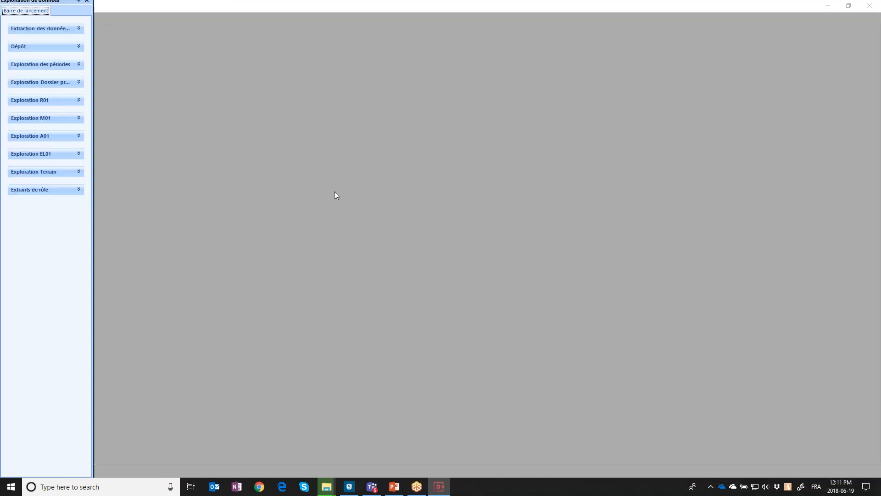
# Hide the Exploitation de données panel and expand Continuité du rôle's 'Inspection et MAJ des...' group
pyautogui.click(79, 1)
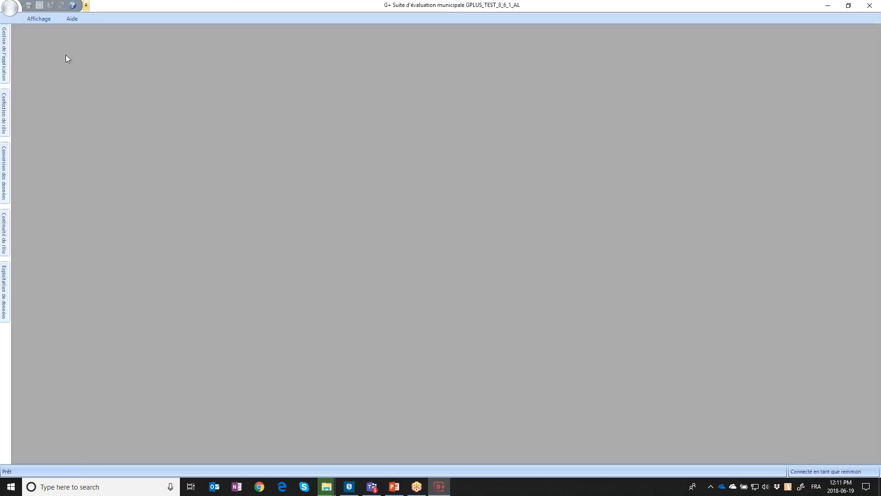
pyautogui.moveTo(6, 116)
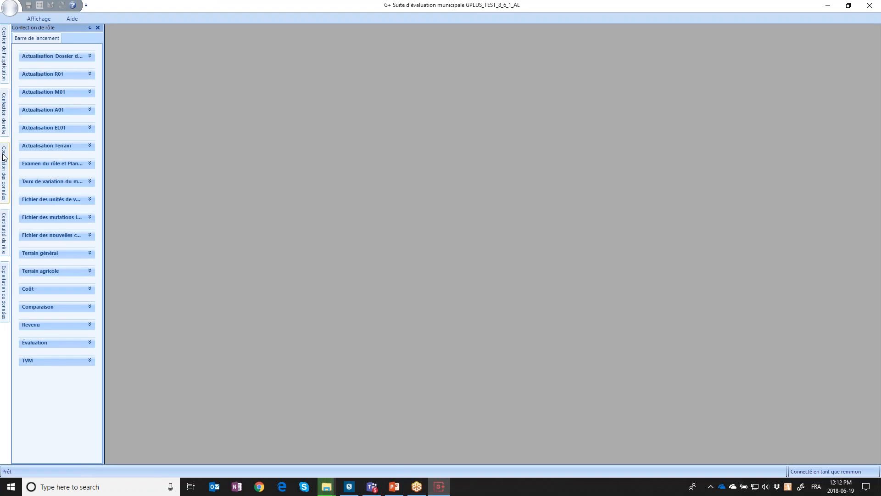
pyautogui.moveTo(8, 218)
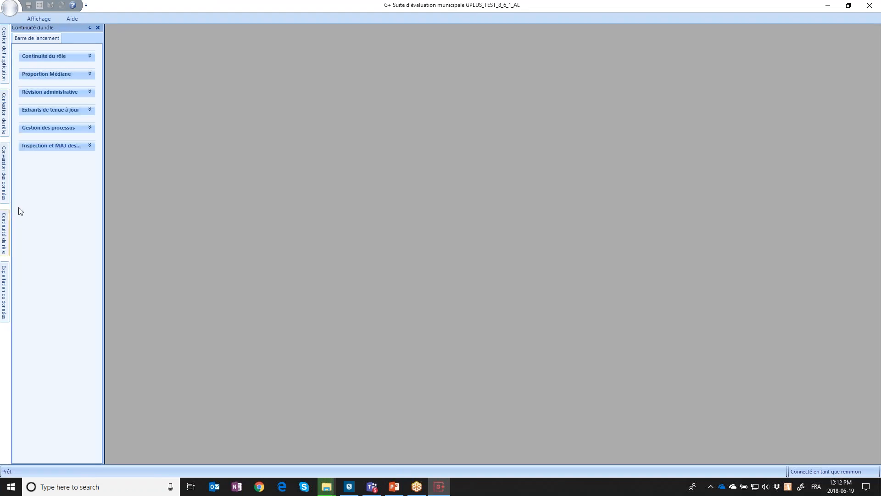
pyautogui.click(79, 147)
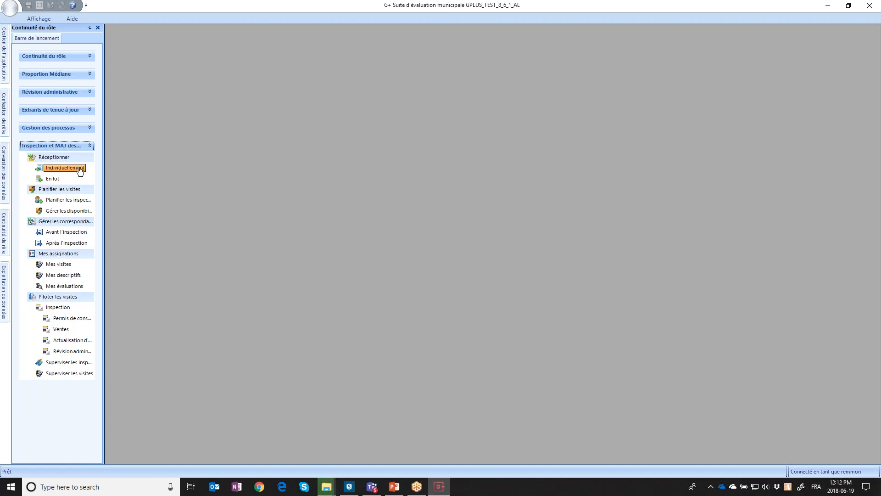
pyautogui.click(53, 179)
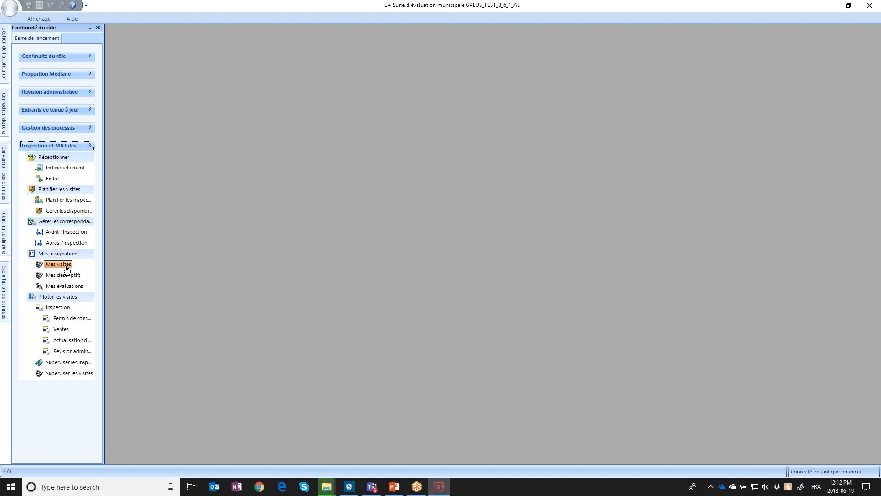
# List Mes visites for availability days 2018-06-19 to 2018-06-22, sorted by planned day
pyautogui.click(68, 267)
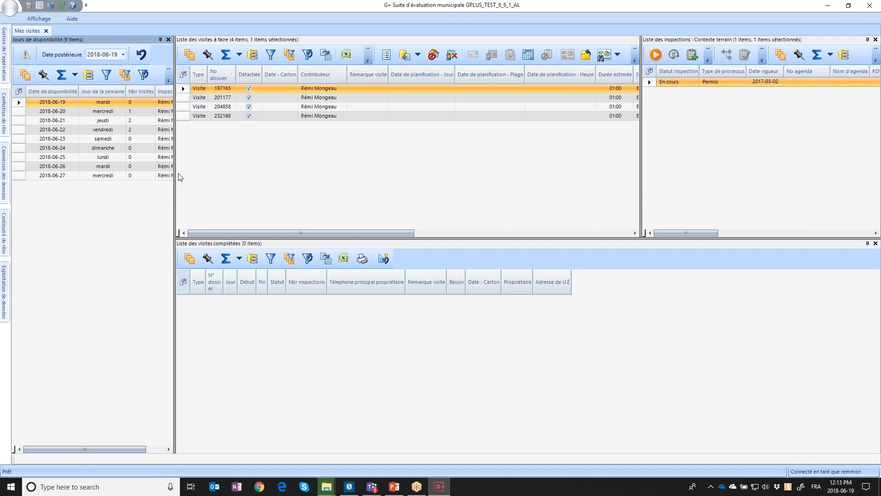
pyautogui.moveTo(174, 174); pyautogui.dragTo(180, 175)
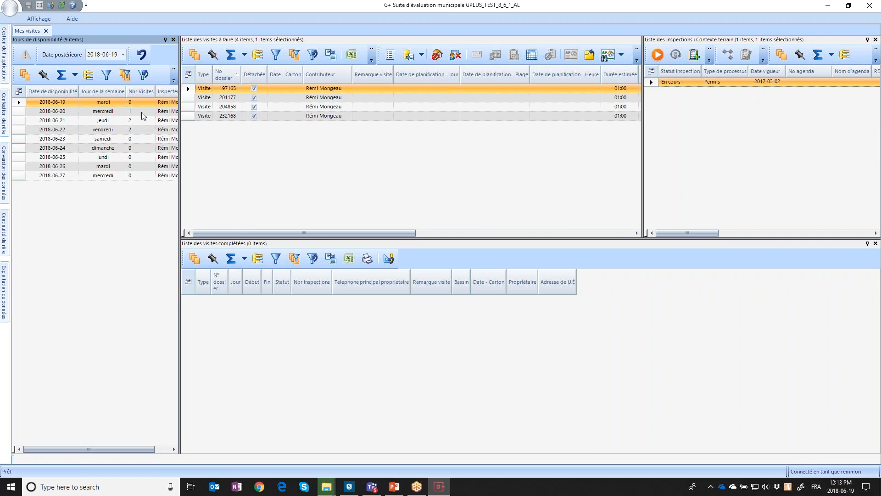
pyautogui.click(20, 113)
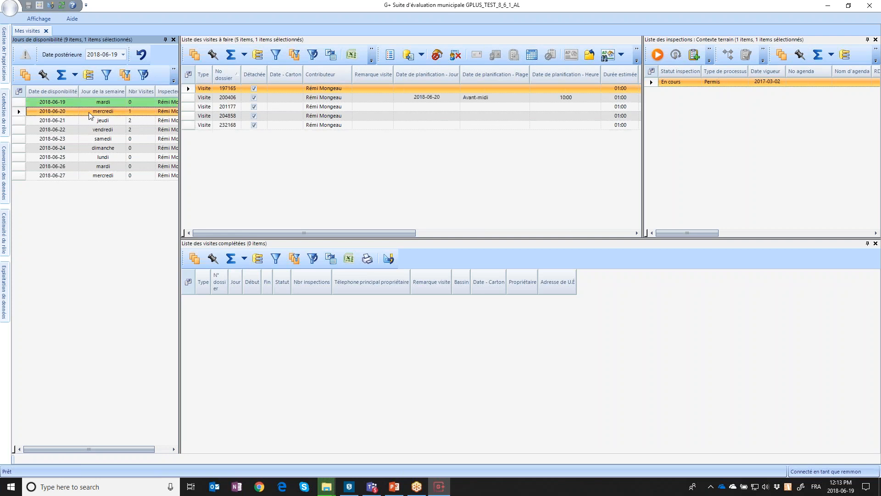
pyautogui.click(101, 123)
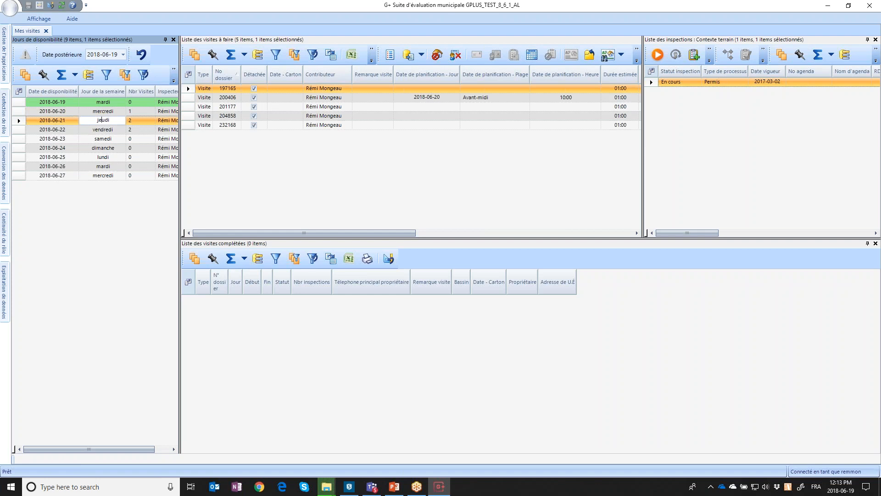
pyautogui.click(100, 129)
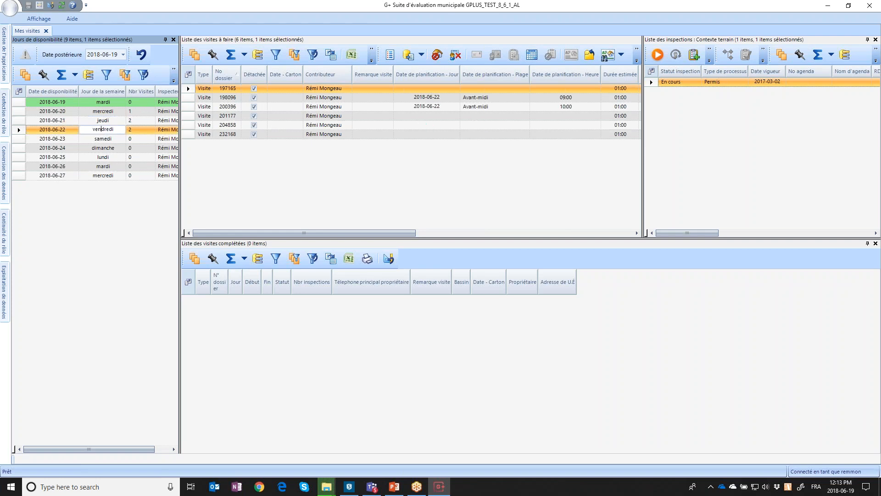
pyautogui.moveTo(19, 102); pyautogui.dragTo(20, 131)
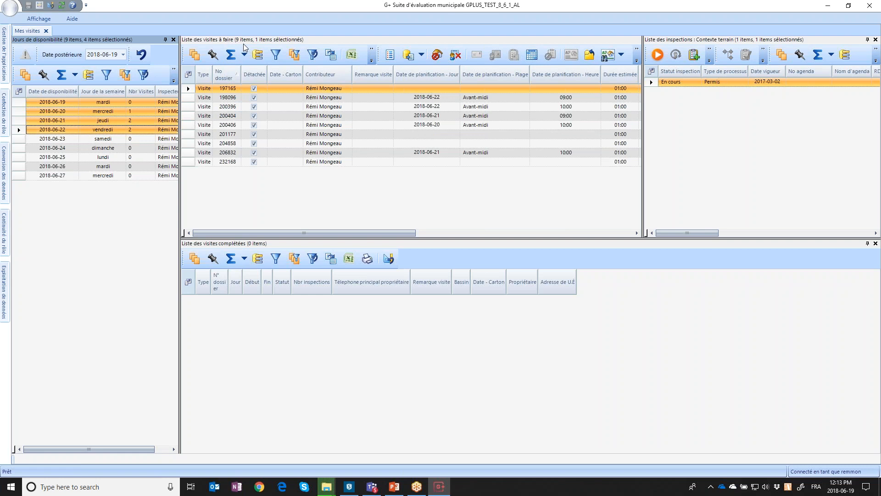
pyautogui.click(439, 72)
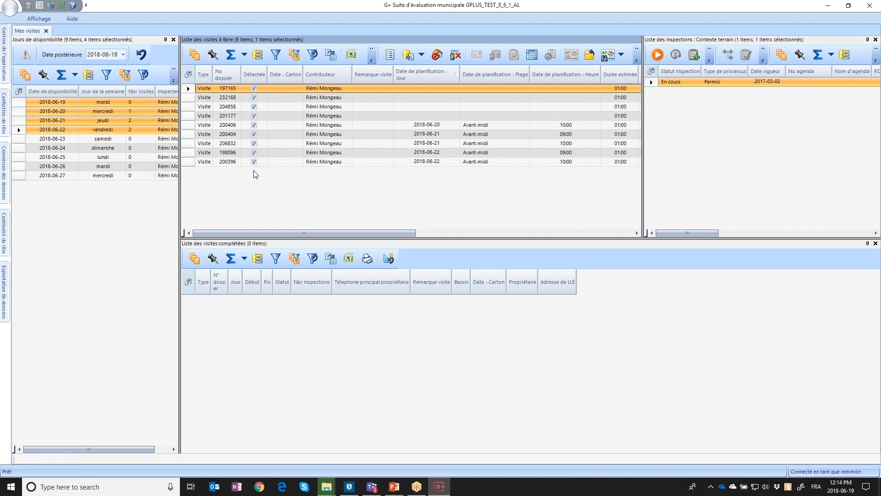
# Launch G+ Déconnecté from Windows search ('dé') and maximize its inspection window
pyautogui.click(97, 486)
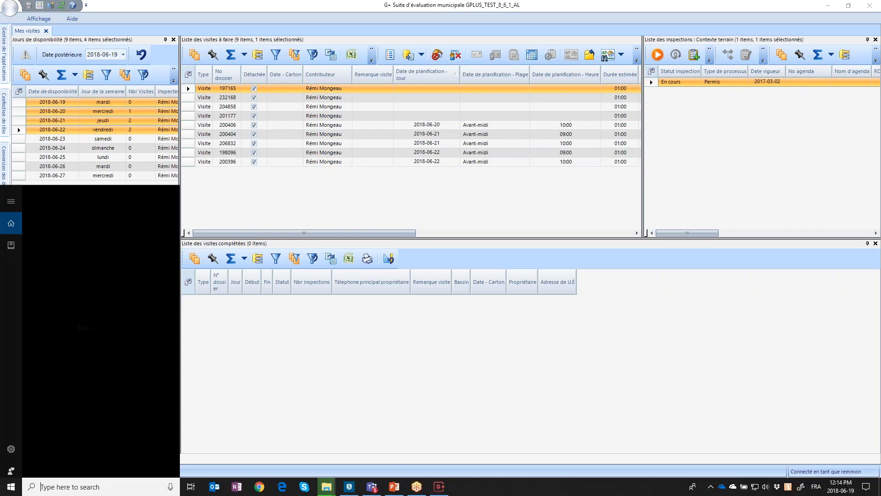
pyautogui.write('dé')
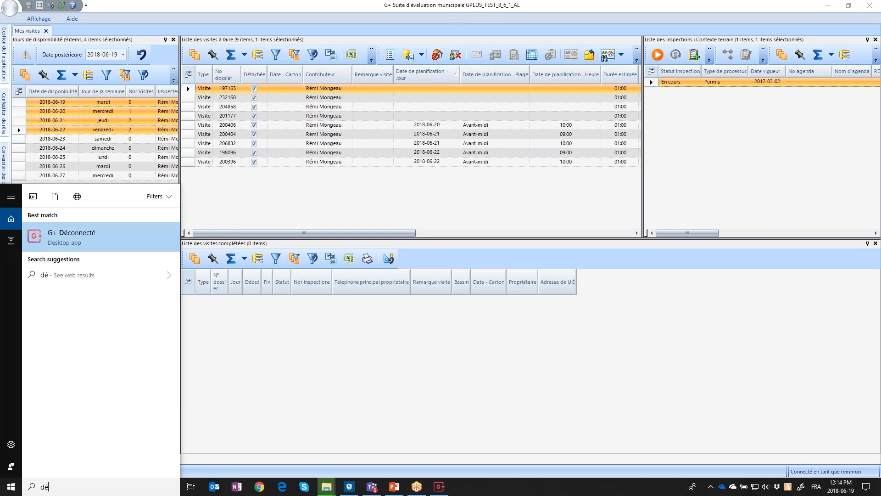
pyautogui.click(95, 234)
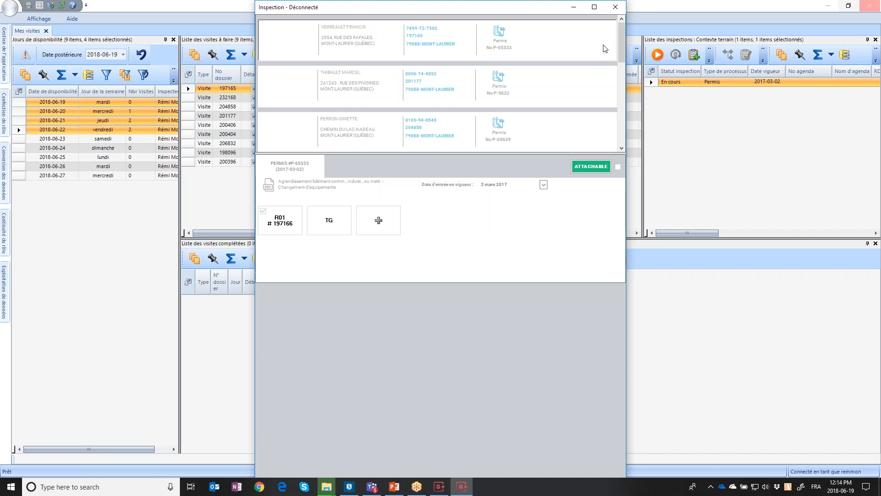
pyautogui.doubleClick(508, 9)
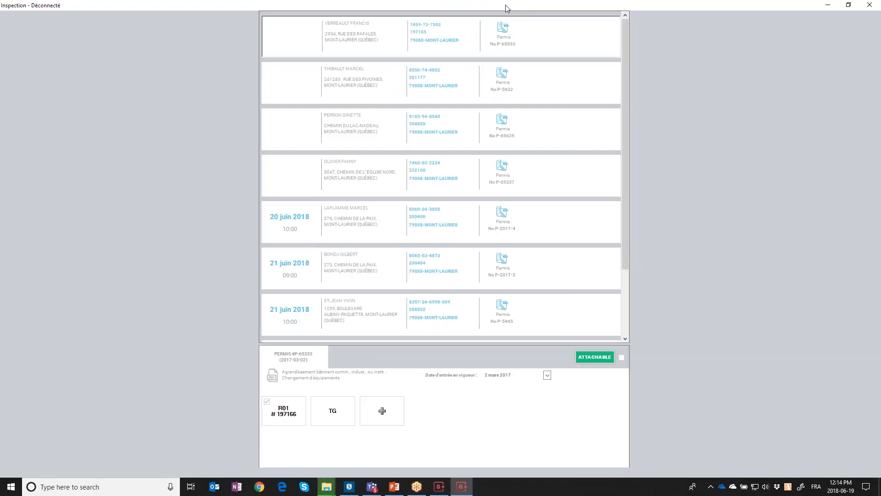
# Restore the inspection window, select a 21 juin visit card, and dismiss the notifications panel
pyautogui.click(827, 5)
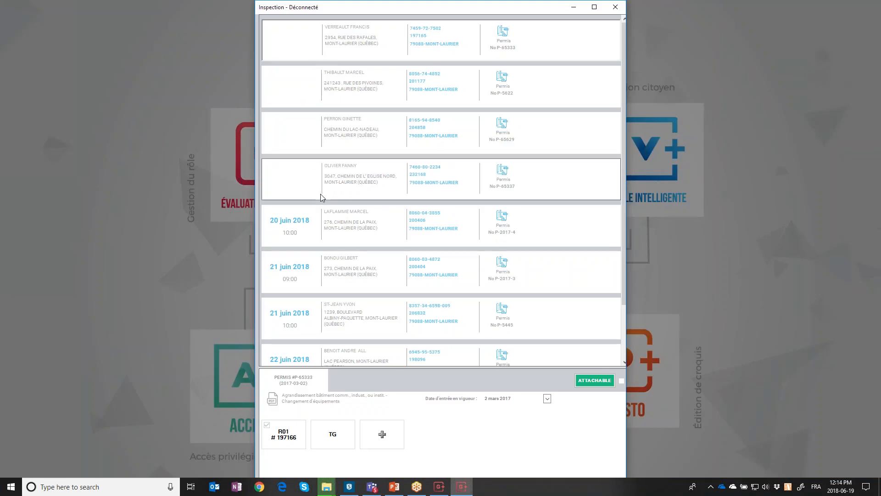
pyautogui.scroll(-3, 321, 194)
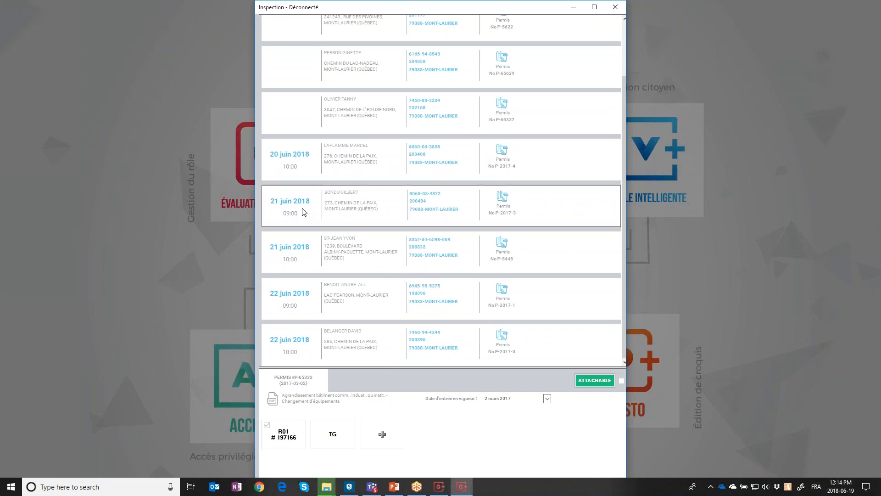
pyautogui.click(290, 256)
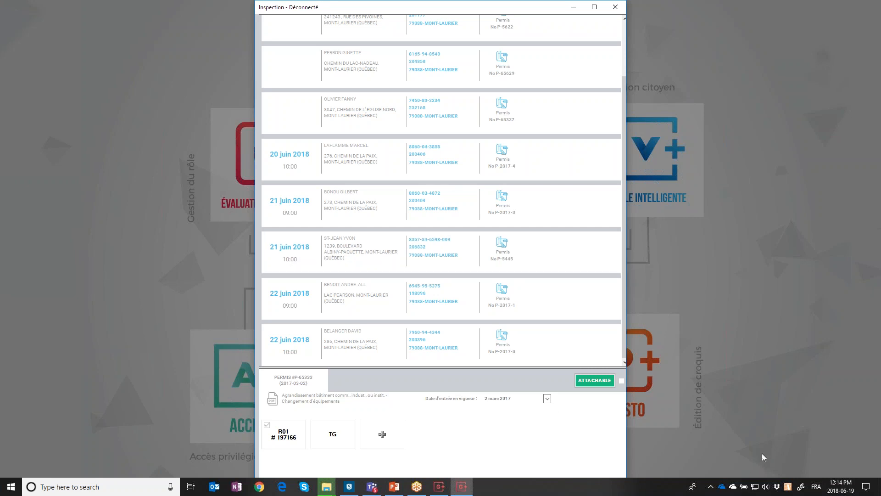
pyautogui.click(866, 490)
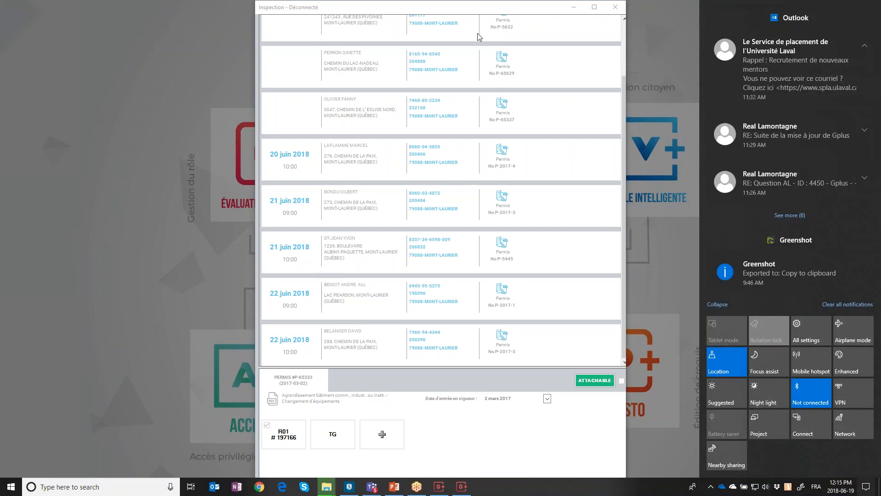
pyautogui.scroll(1, 474, 12)
pyautogui.click(474, 13)
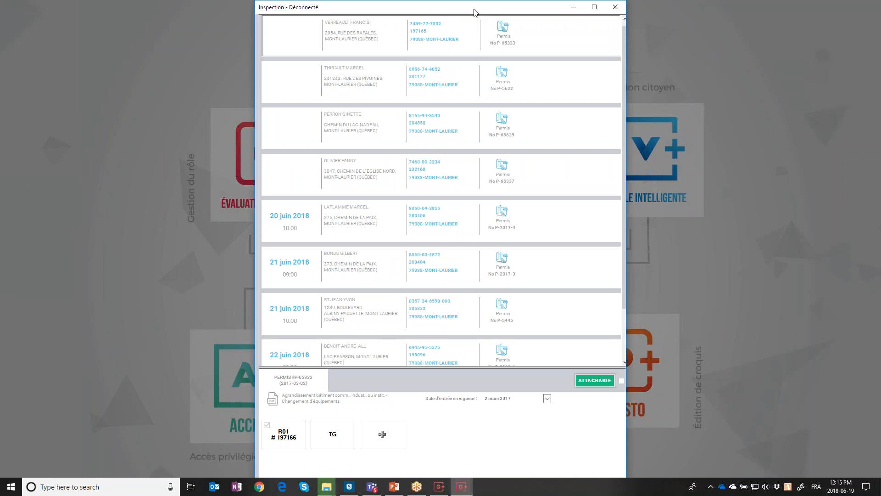
# Compare permits P-65337 and P-65629, then open P-65337's permit application PDF
pyautogui.click(361, 161)
pyautogui.click(363, 145)
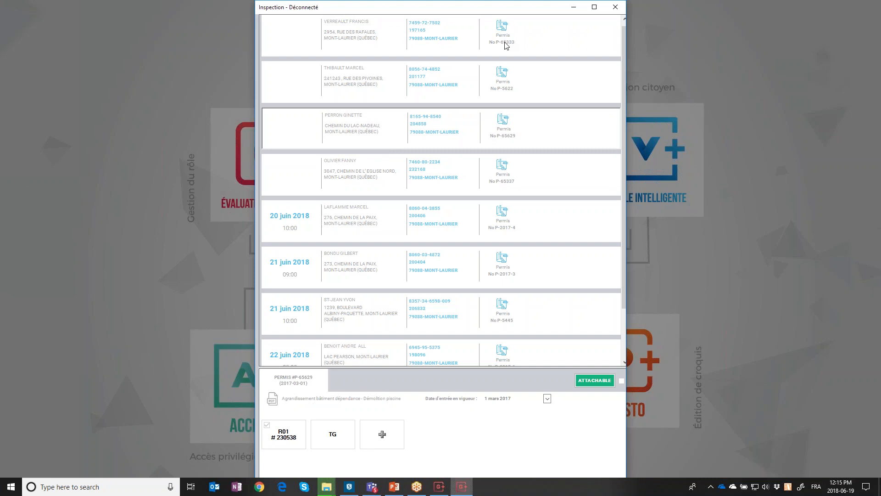
pyautogui.scroll(-1, 504, 133)
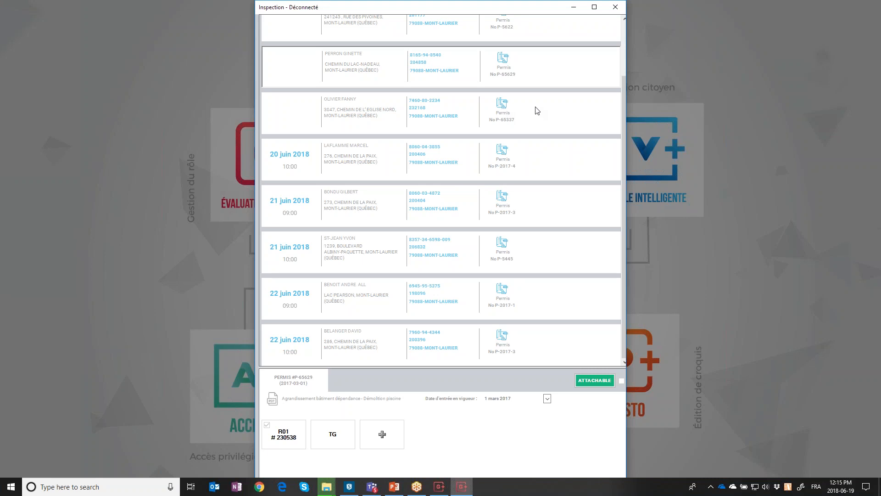
pyautogui.click(351, 115)
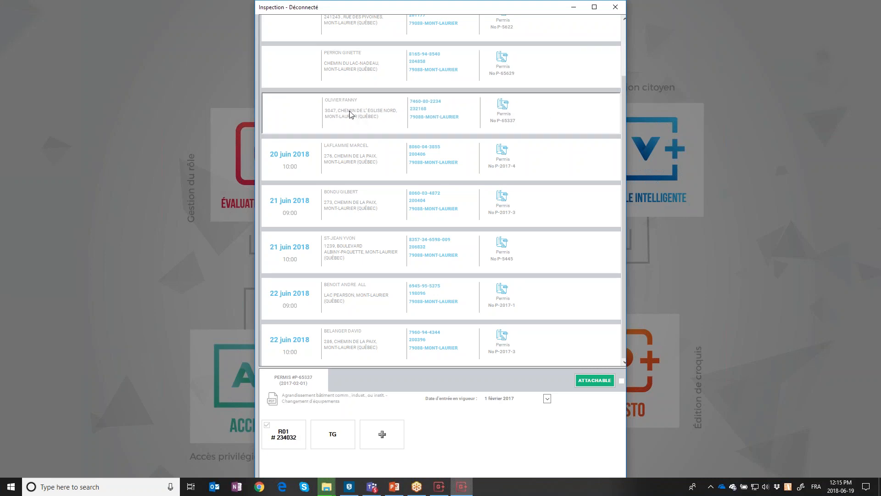
pyautogui.click(272, 404)
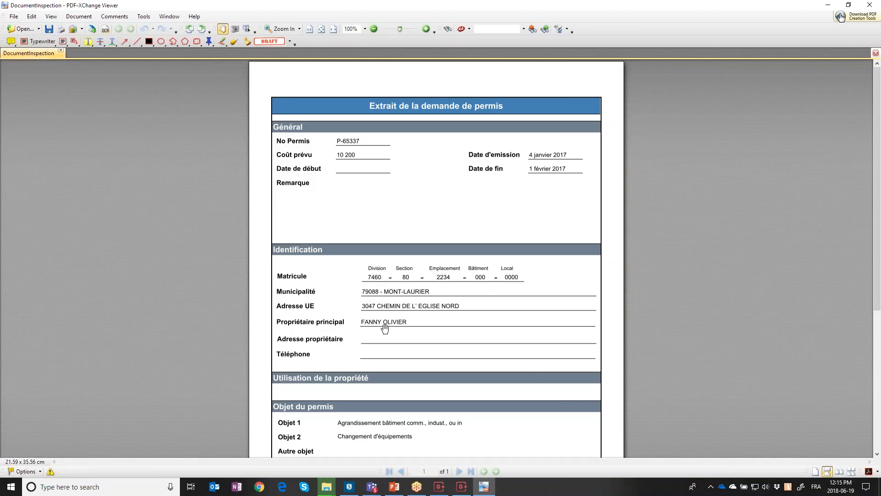
# Read the P-65337 extract down to Travaux à effectuer, then close the PDF viewer
pyautogui.moveTo(502, 350); pyautogui.dragTo(505, 315)
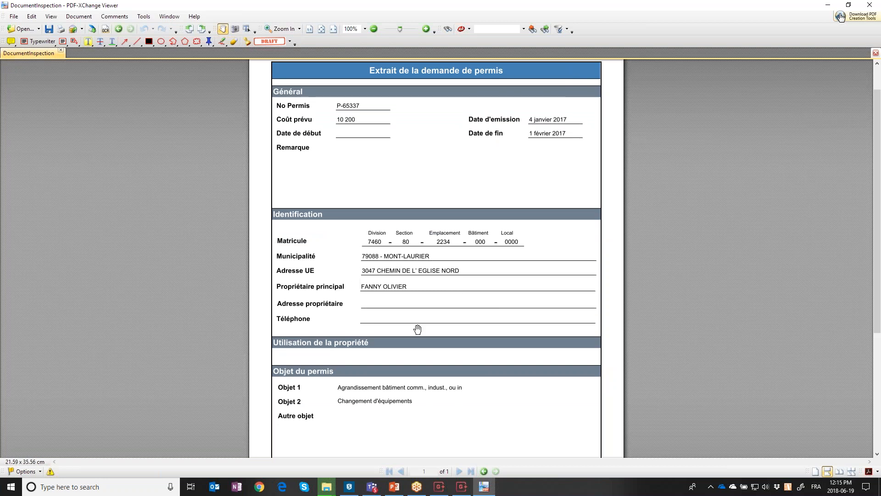
pyautogui.scroll(-3, 418, 328)
pyautogui.scroll(3, 407, 295)
pyautogui.moveTo(452, 373); pyautogui.dragTo(459, 173)
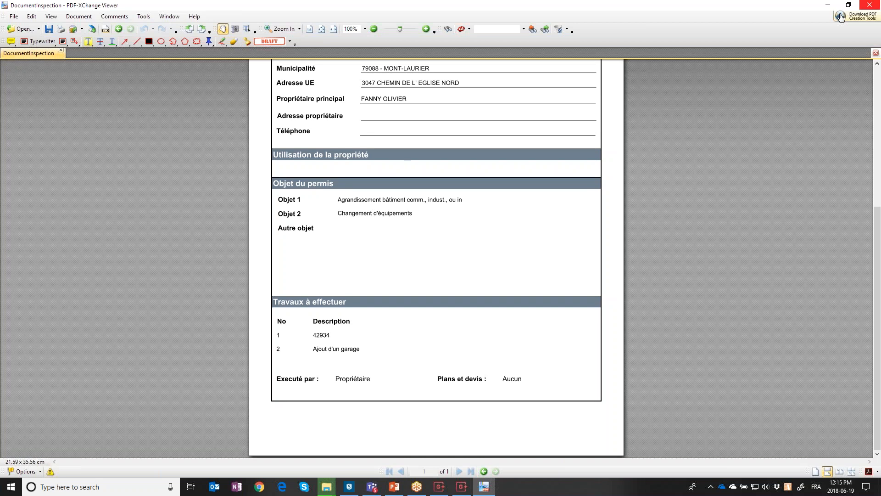
pyautogui.click(870, 5)
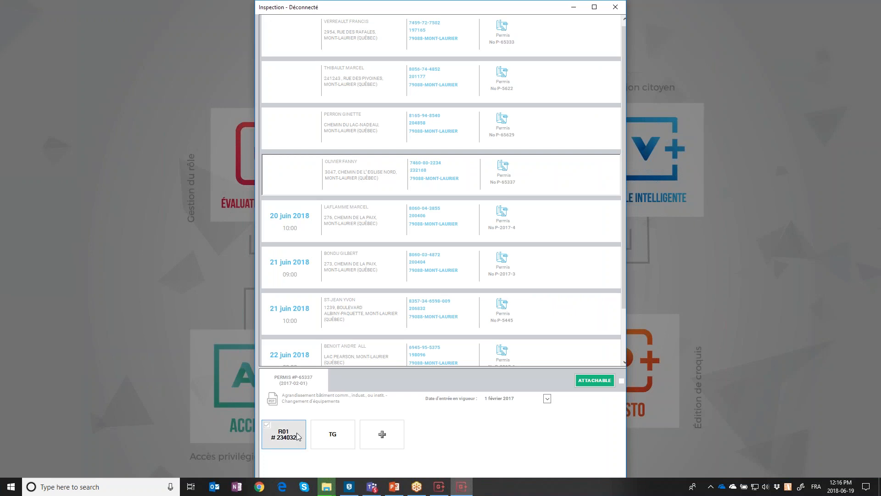
# Browse permits P-2017-4, P-2017-3 and P-2017-1, then open P-65337's R01 form # 234032
pyautogui.click(355, 228)
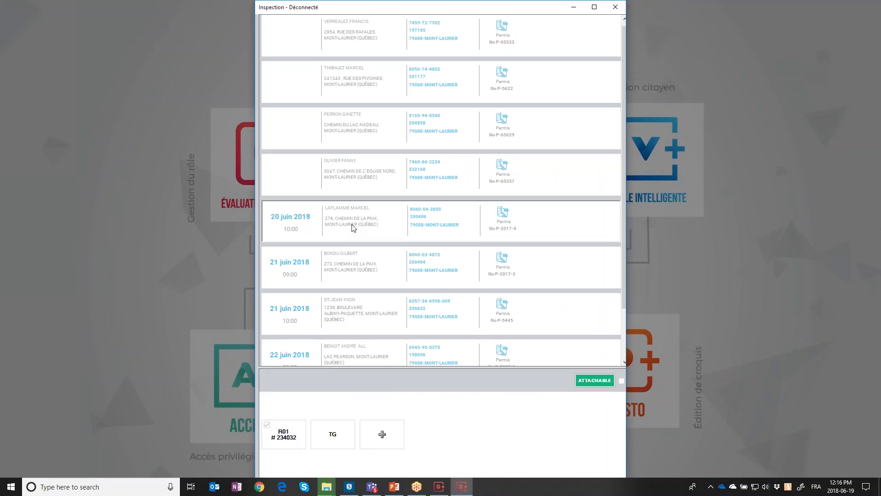
pyautogui.click(354, 261)
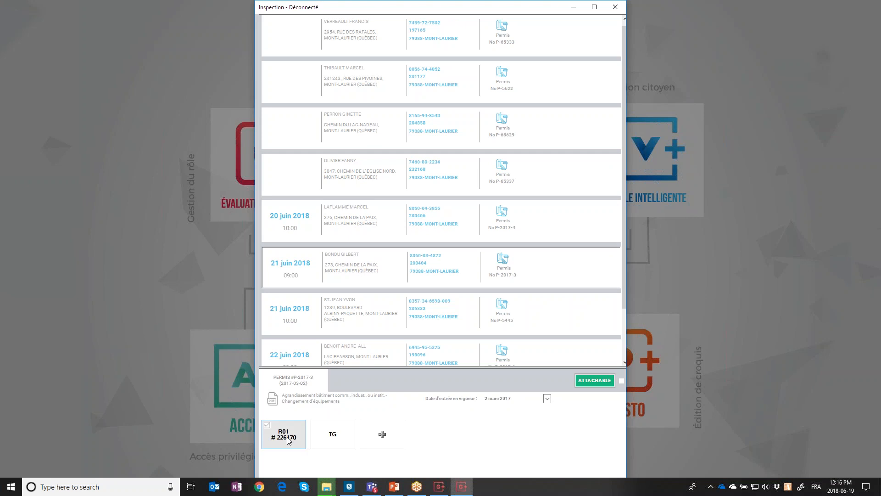
pyautogui.click(377, 309)
pyautogui.click(374, 349)
pyautogui.click(390, 136)
pyautogui.click(381, 170)
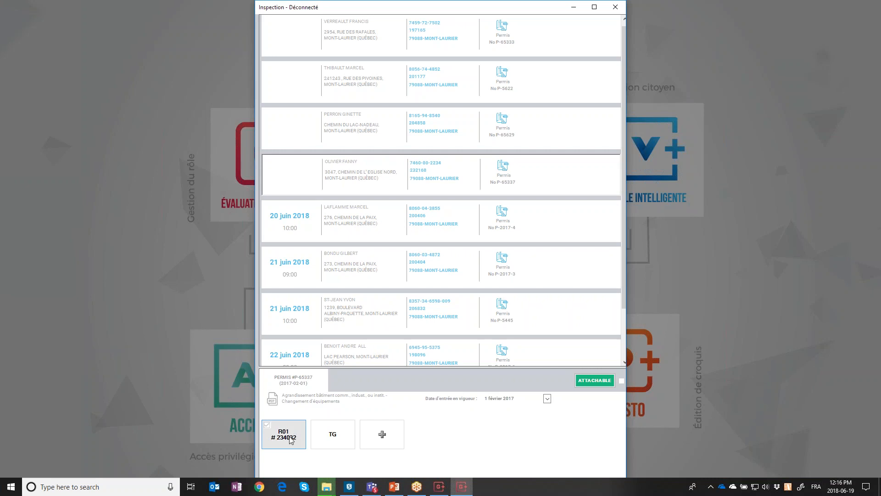
pyautogui.click(290, 440)
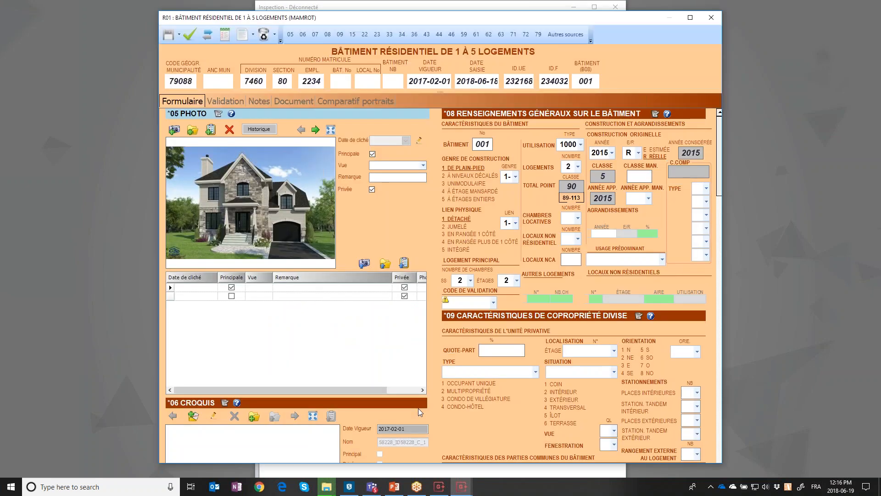
# Review the R01 building photos and form sections, then close the R01 form
pyautogui.click(293, 296)
pyautogui.click(293, 289)
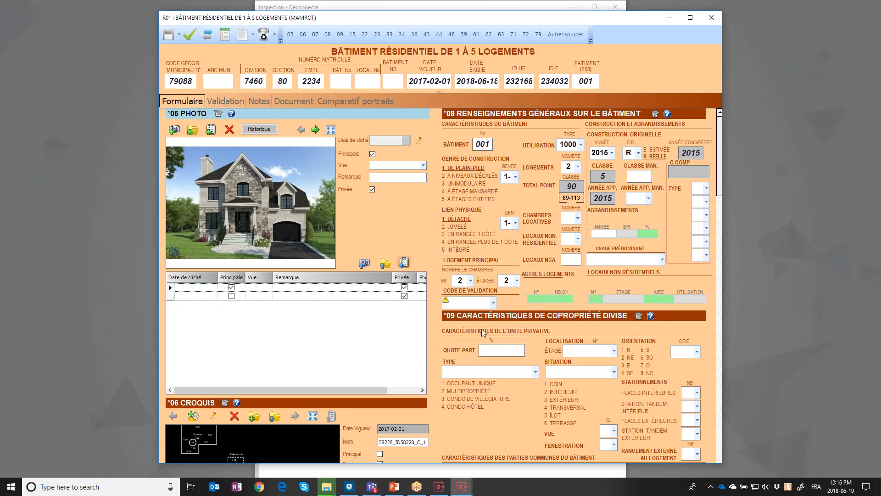
pyautogui.scroll(-5, 423, 222)
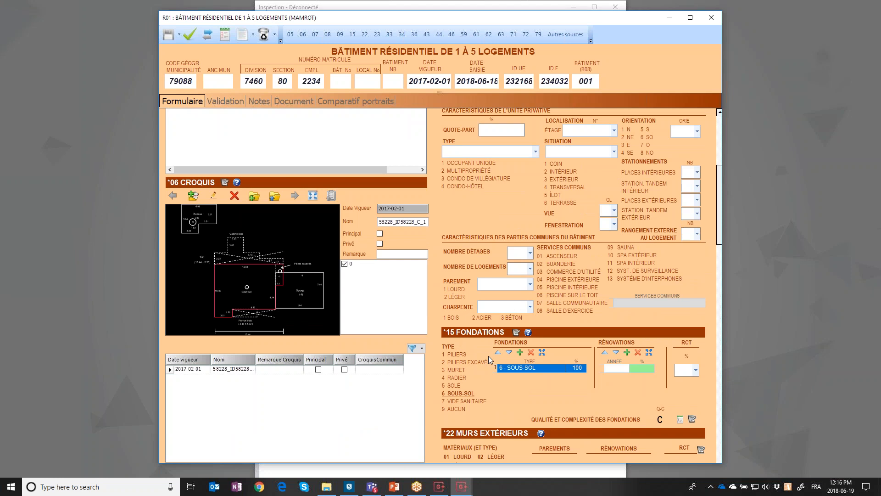
pyautogui.scroll(-7, 487, 357)
pyautogui.scroll(-10, 483, 356)
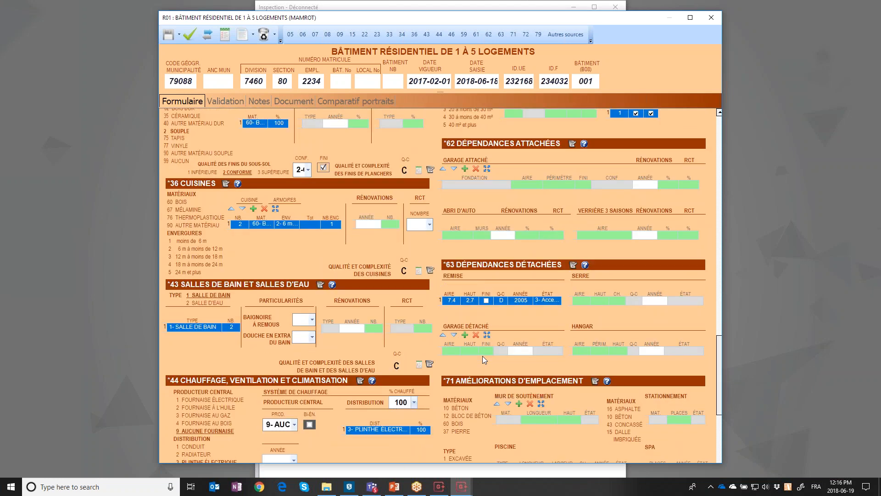
pyautogui.click(715, 18)
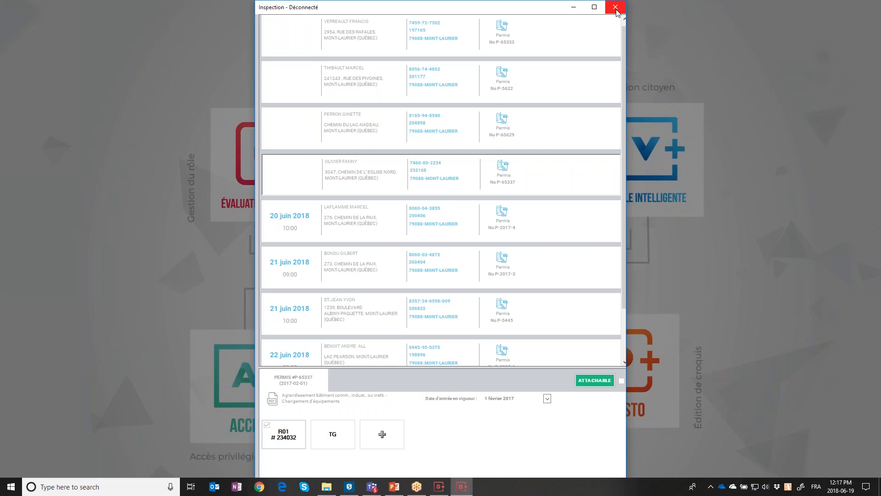
# Close the inspection window and Mes visites, open Réceptionner en lot, and close the individual permit form
pyautogui.click(615, 8)
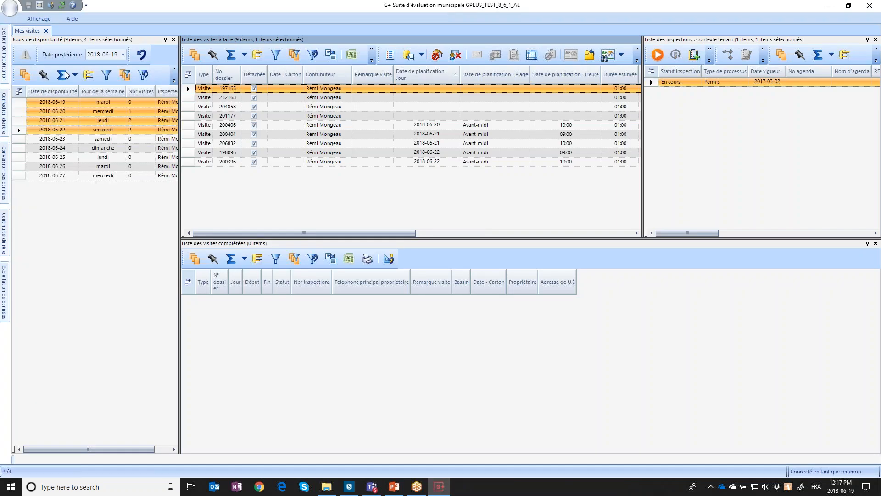
pyautogui.click(46, 31)
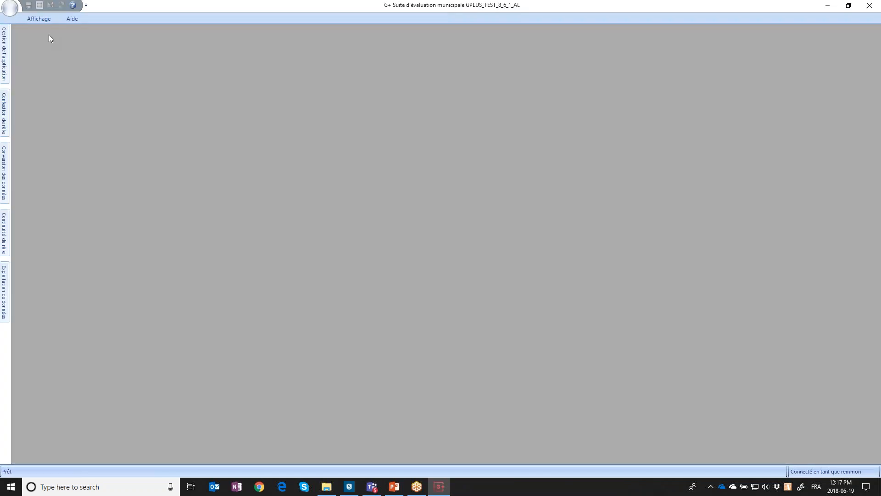
pyautogui.click(3, 229)
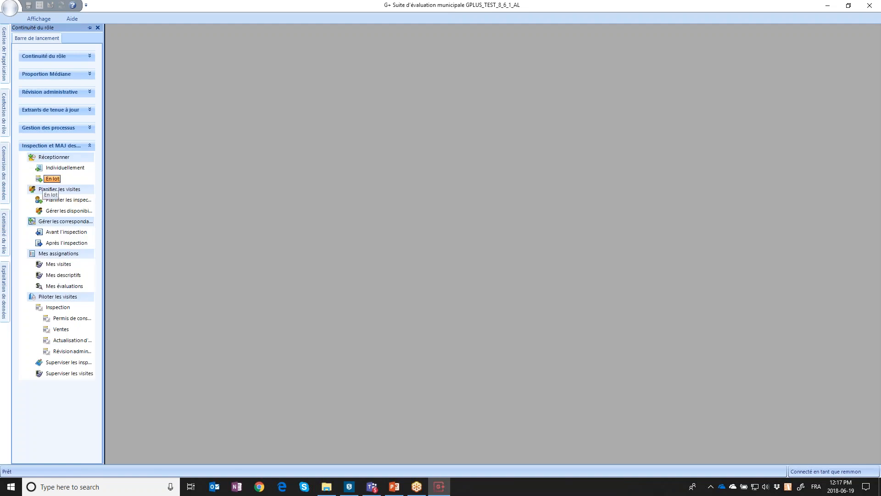
pyautogui.click(52, 179)
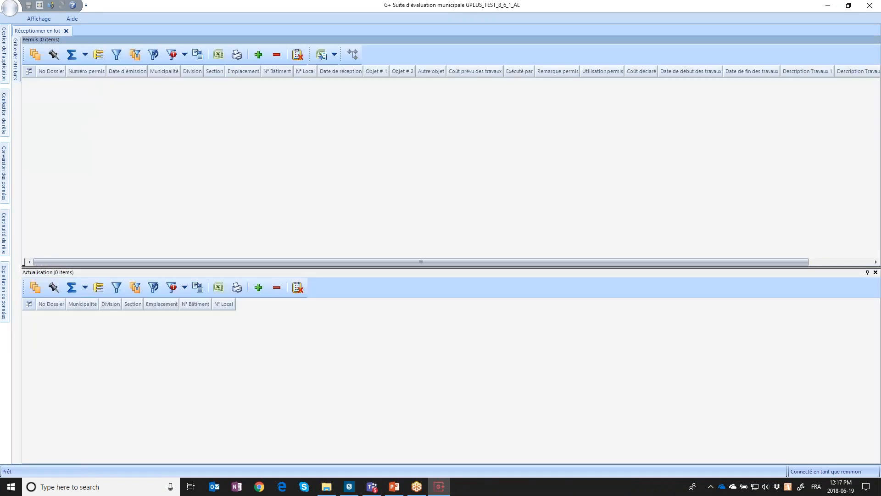
pyautogui.moveTo(6, 222)
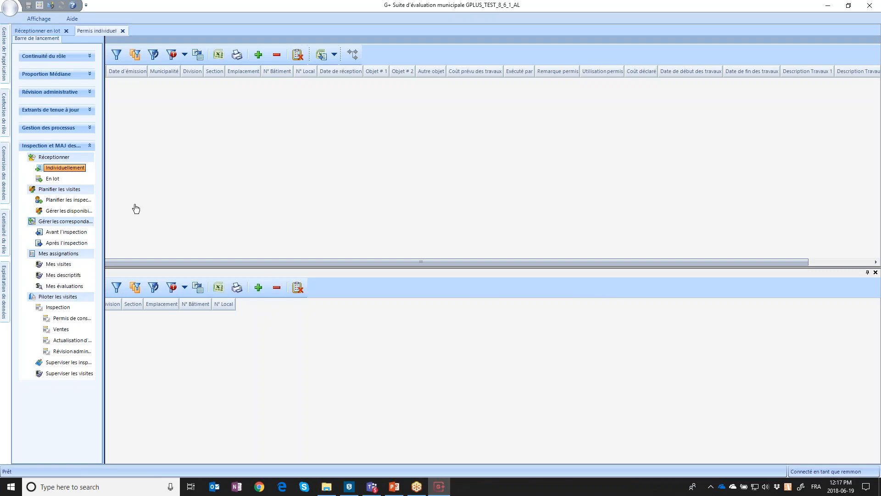
pyautogui.moveTo(200, 209); pyautogui.dragTo(195, 340)
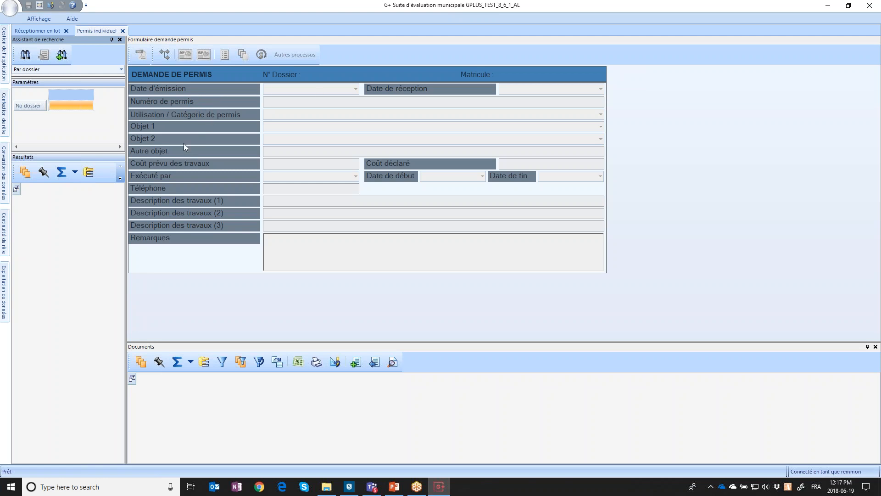
pyautogui.click(122, 30)
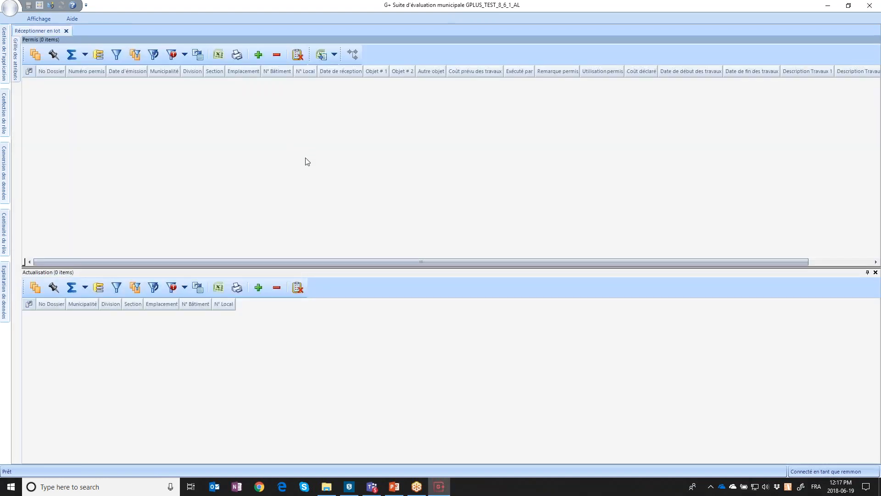
pyautogui.click(327, 487)
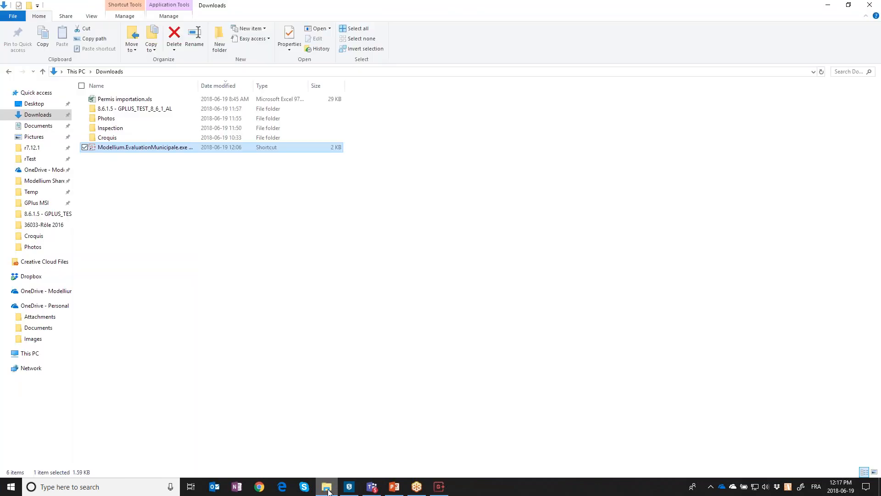
pyautogui.click(144, 101)
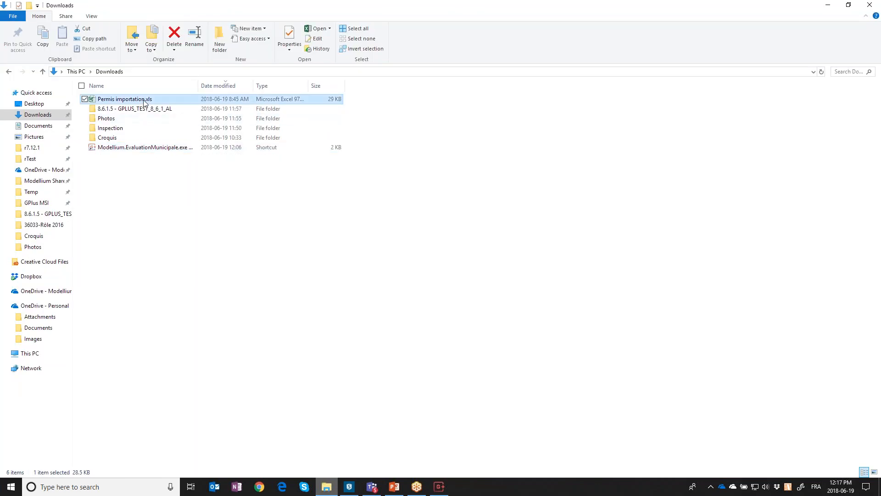
pyautogui.doubleClick(144, 102)
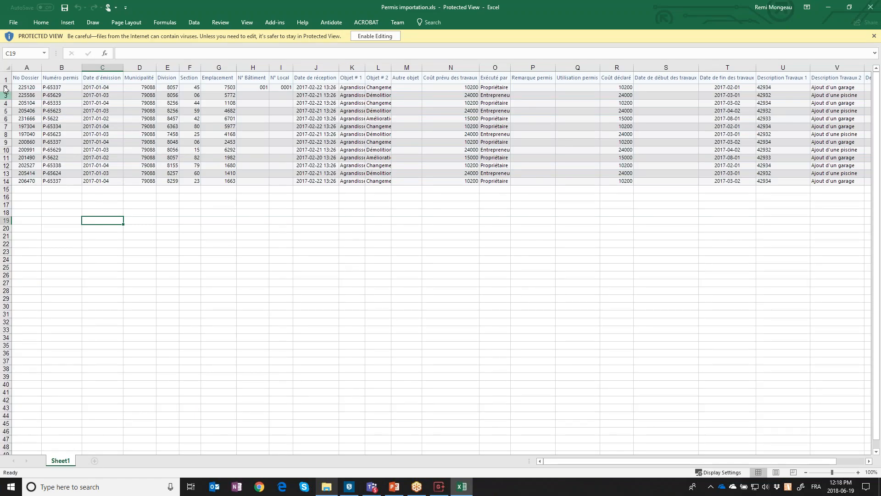
pyautogui.click(6, 88)
pyautogui.moveTo(6, 88); pyautogui.dragTo(7, 181)
pyautogui.click(160, 168)
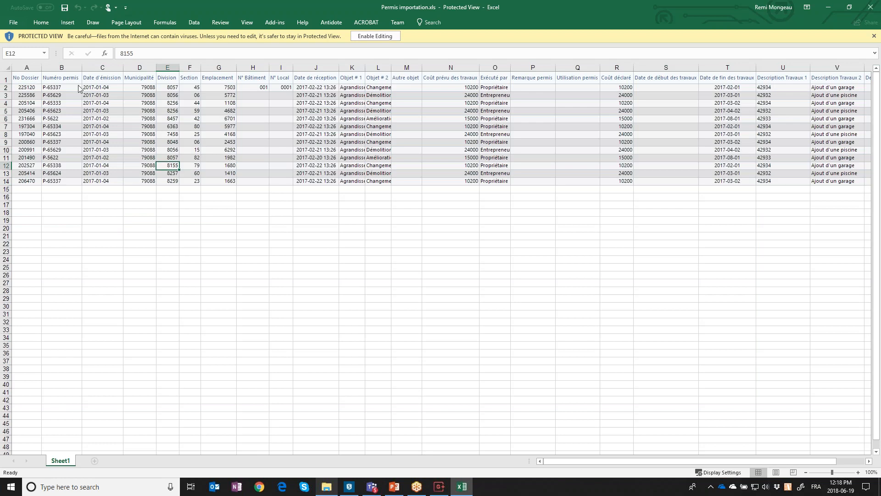
pyautogui.click(33, 88)
pyautogui.click(56, 90)
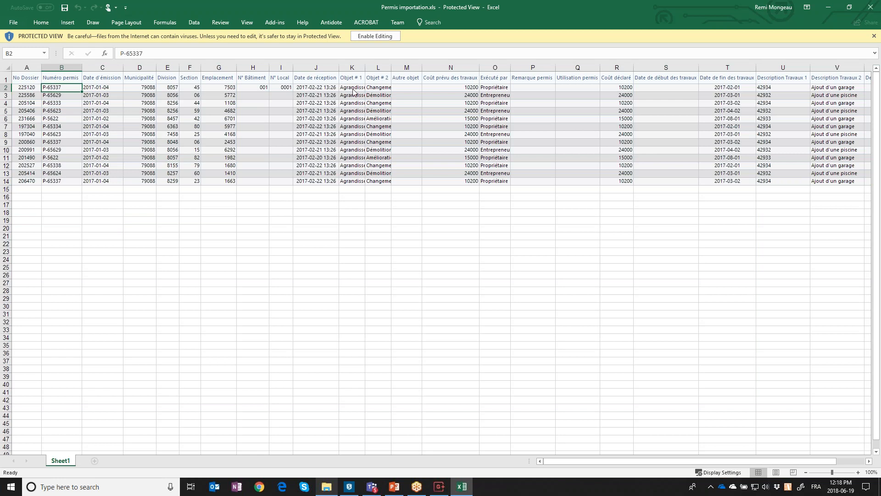
pyautogui.doubleClick(365, 68)
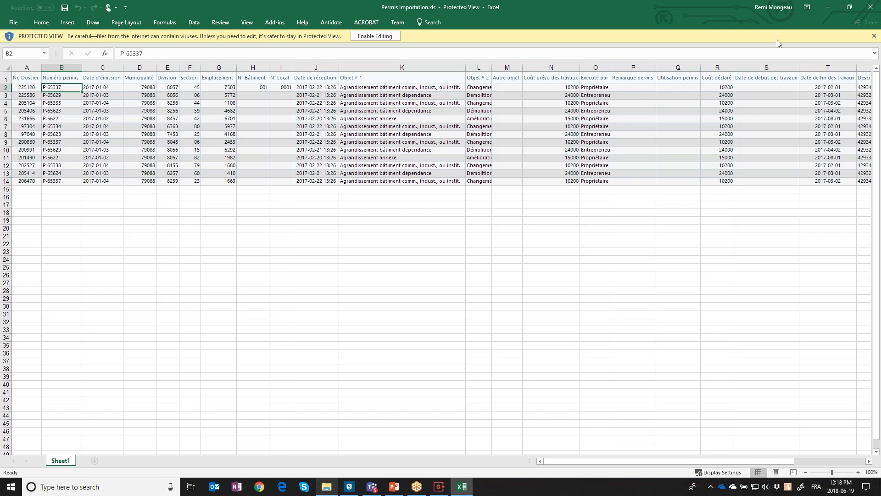
pyautogui.click(871, 7)
pyautogui.click(436, 488)
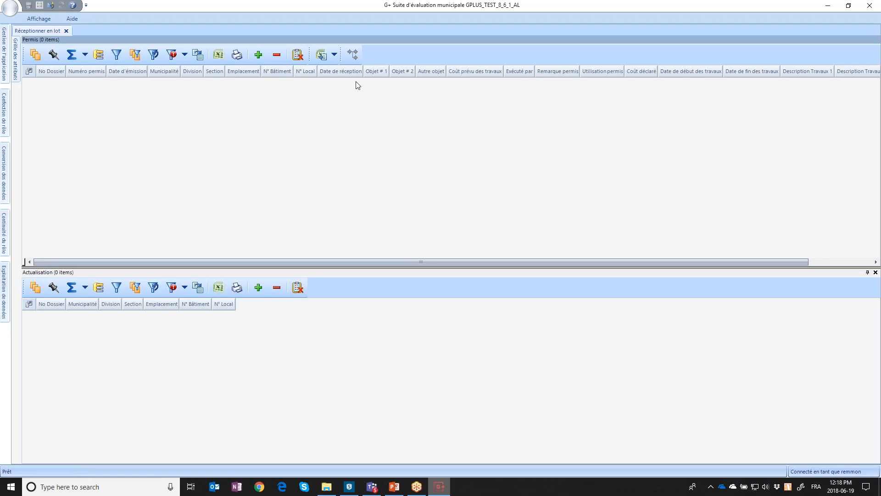
# Import the 13 permits from Permis importation.xls into the Permis grid
pyautogui.click(323, 55)
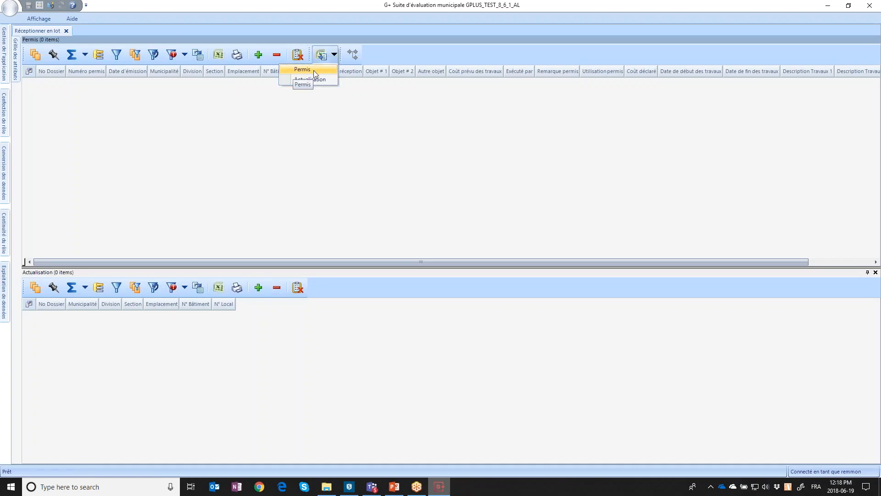
pyautogui.click(314, 70)
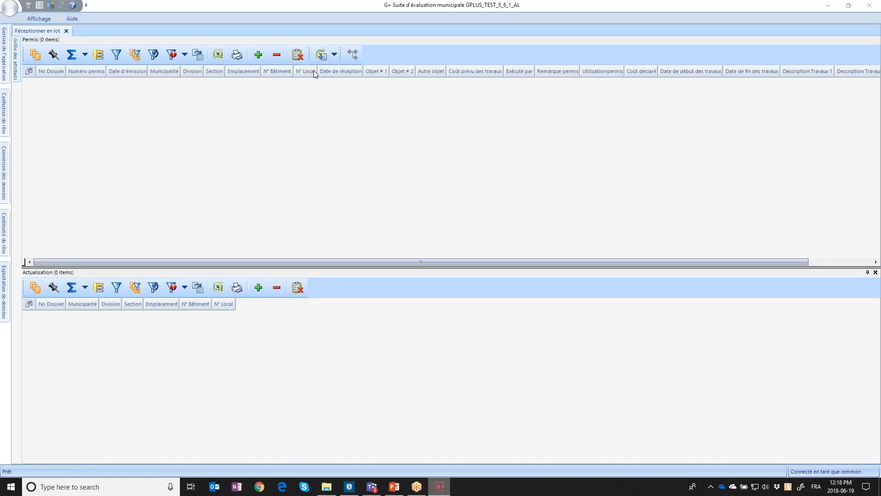
pyautogui.doubleClick(232, 64)
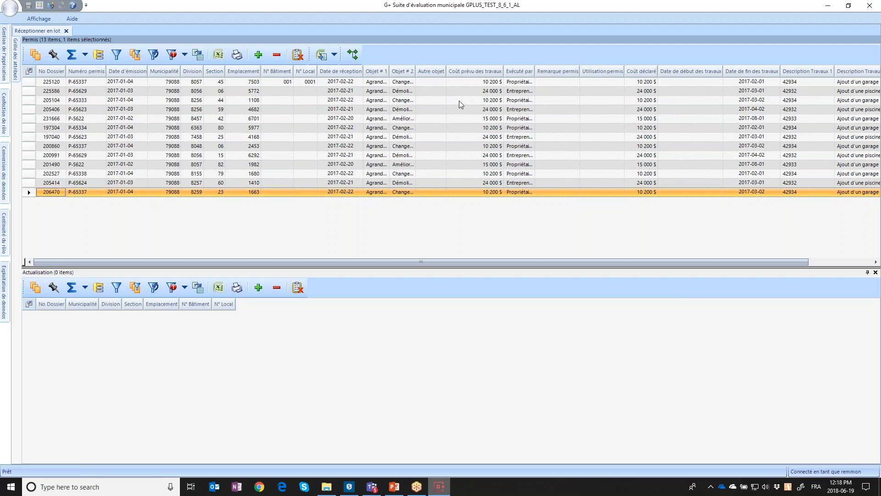
# Give the first imported permit a planned cost of 15 000 $ and remark 'Test webinaire', then continue the process
pyautogui.click(478, 83)
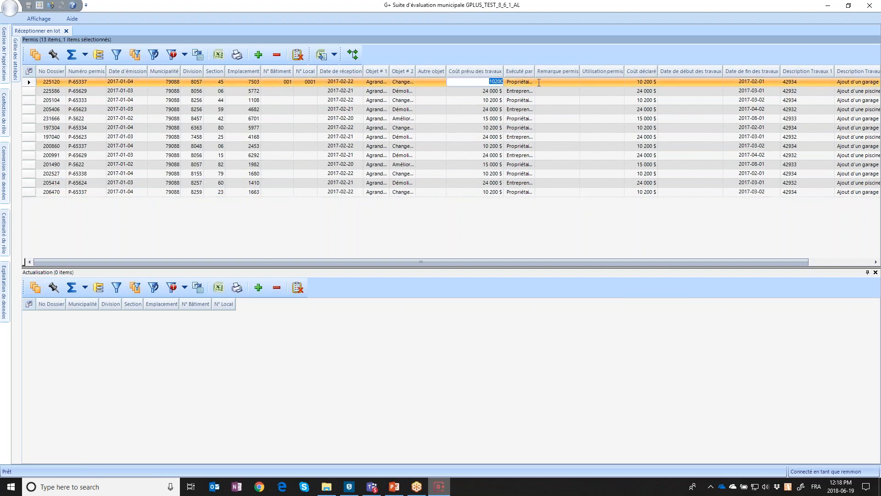
pyautogui.write('15 000')
pyautogui.press('Tab')
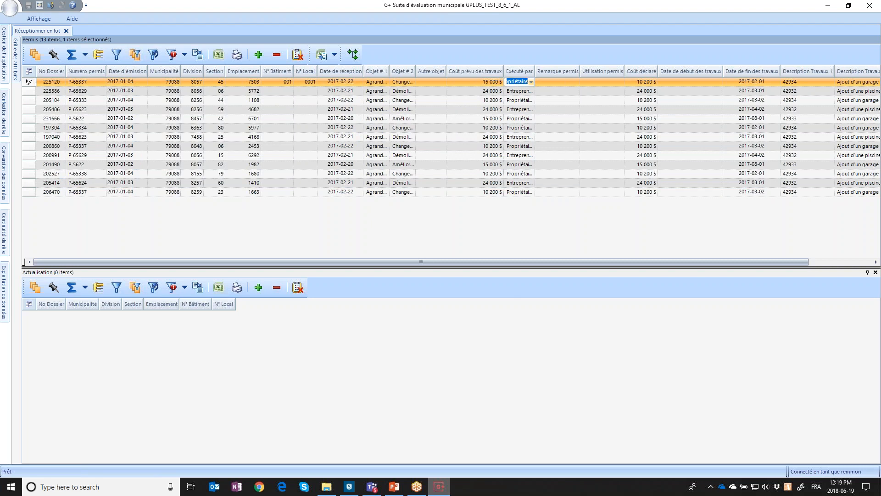
pyautogui.click(570, 82)
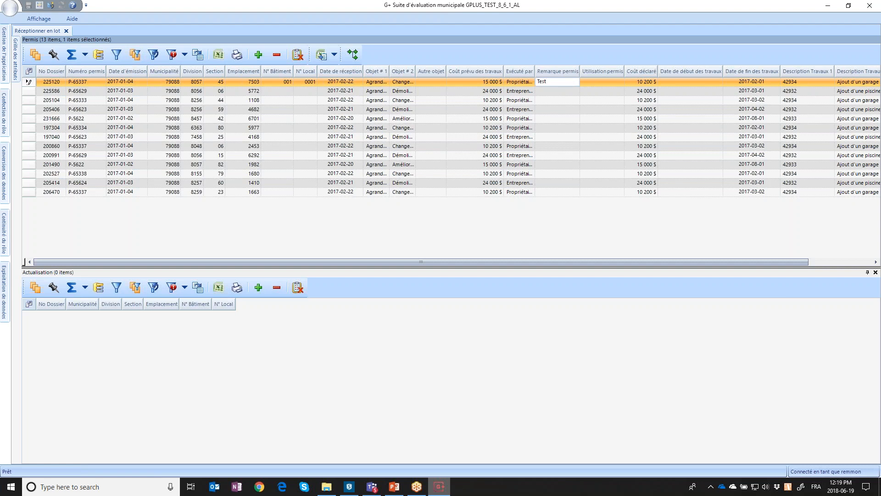
pyautogui.write('Test webina')
pyautogui.press('Tab')
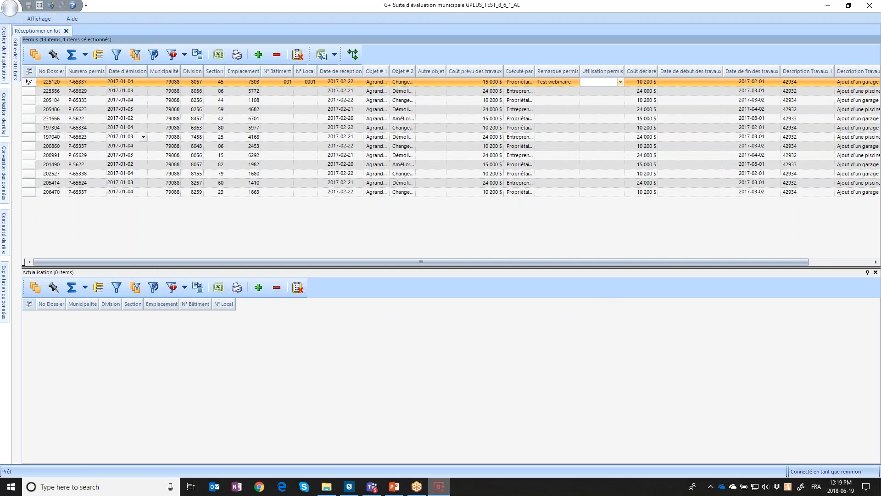
pyautogui.click(353, 58)
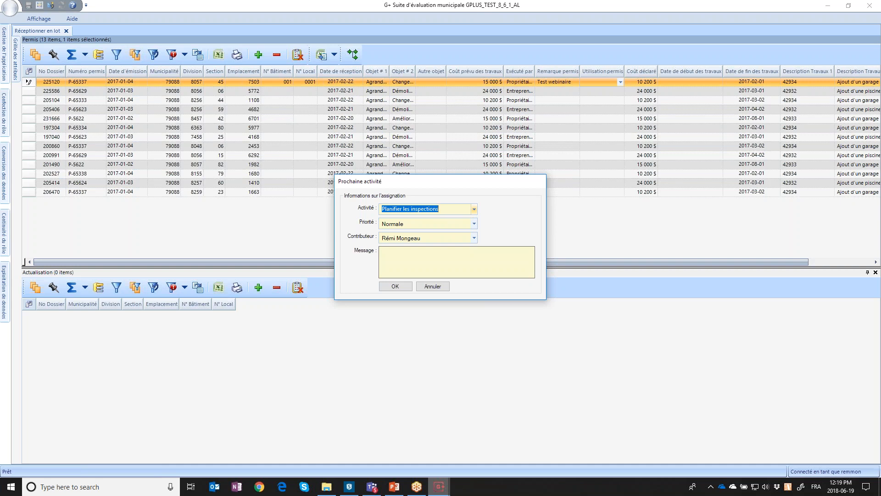
# Send the permits to Planifier les inspections, then close Réceptionner en lot once the grid empties
pyautogui.click(394, 286)
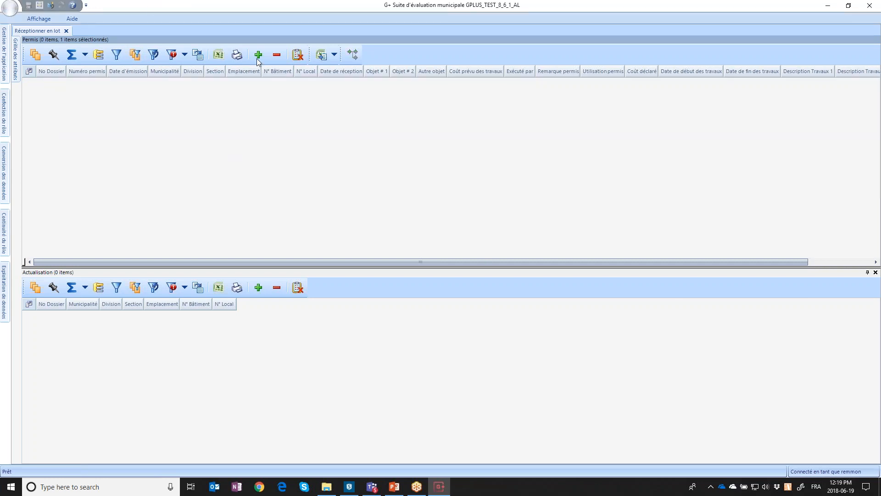
pyautogui.click(66, 31)
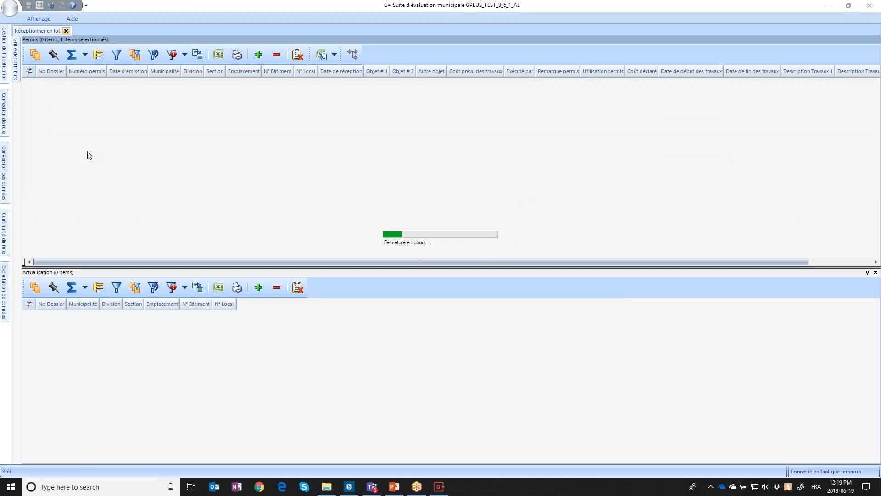
# Open the Planifier les inspections module from the Continuité du rôle side bar
pyautogui.click(5, 126)
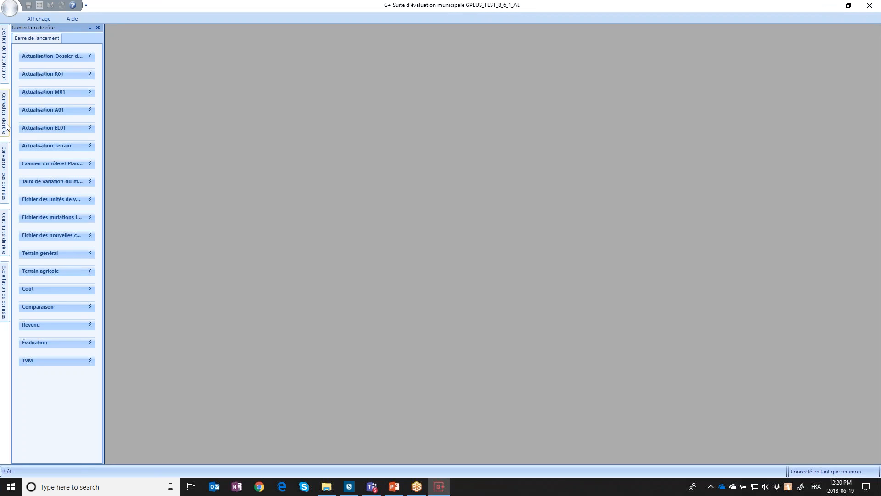
pyautogui.click(9, 232)
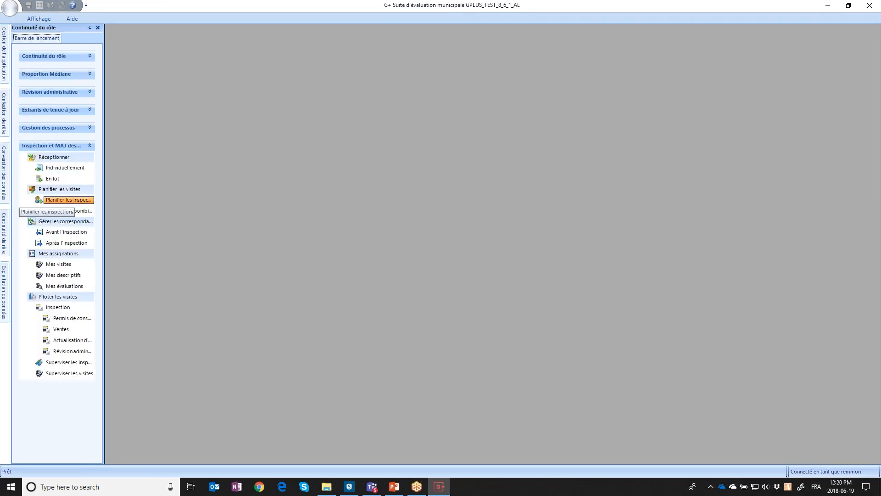
pyautogui.click(77, 204)
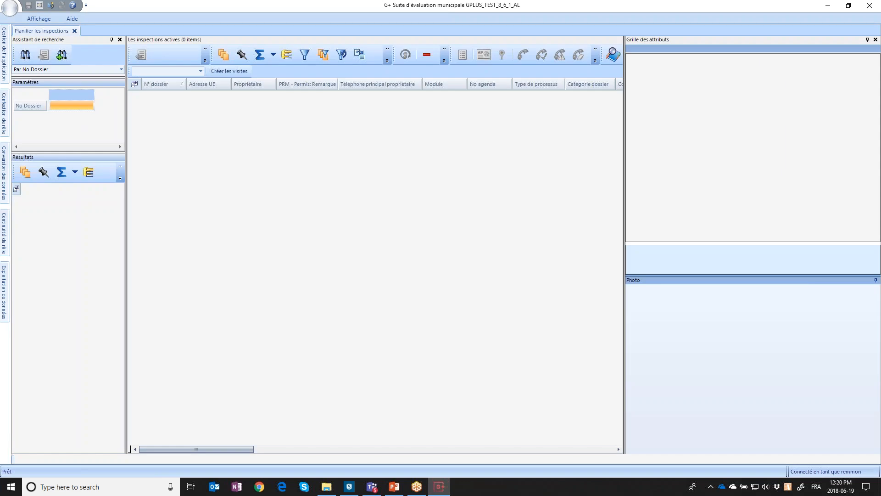
# Load the 13 active permit inspections and scroll through the attribute grid
pyautogui.click(62, 55)
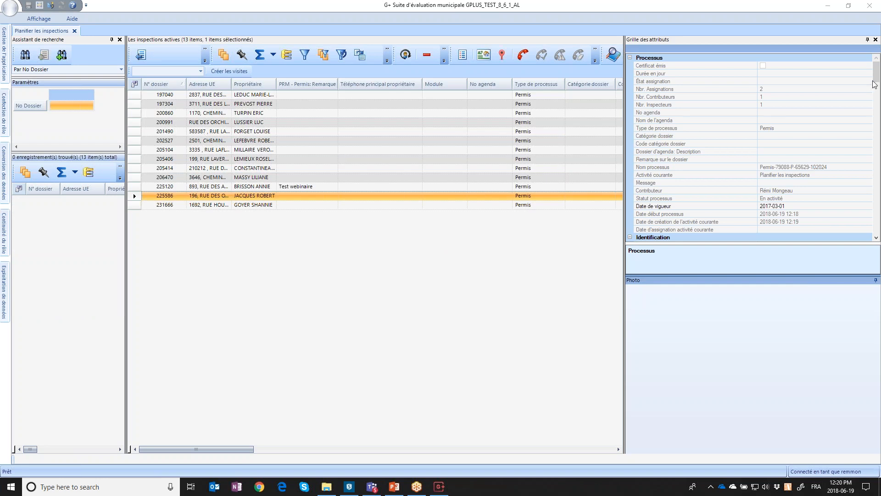
pyautogui.scroll(-1, 876, 81)
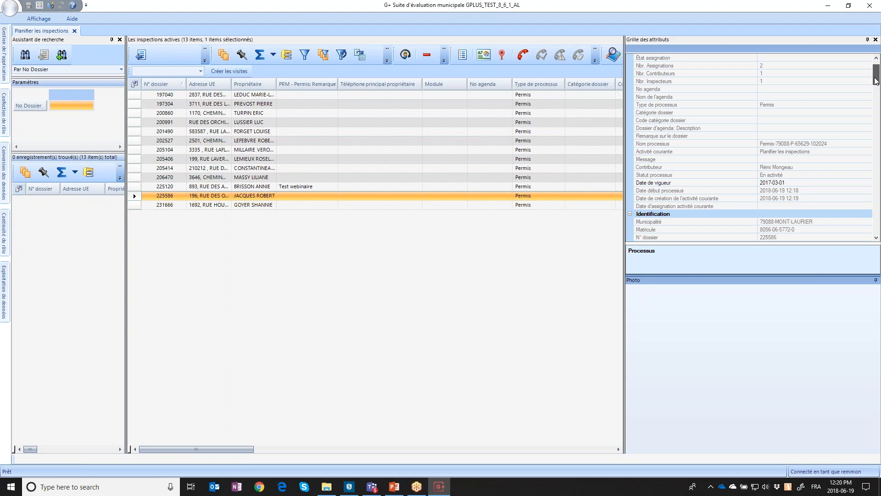
pyautogui.scroll(-1, 876, 82)
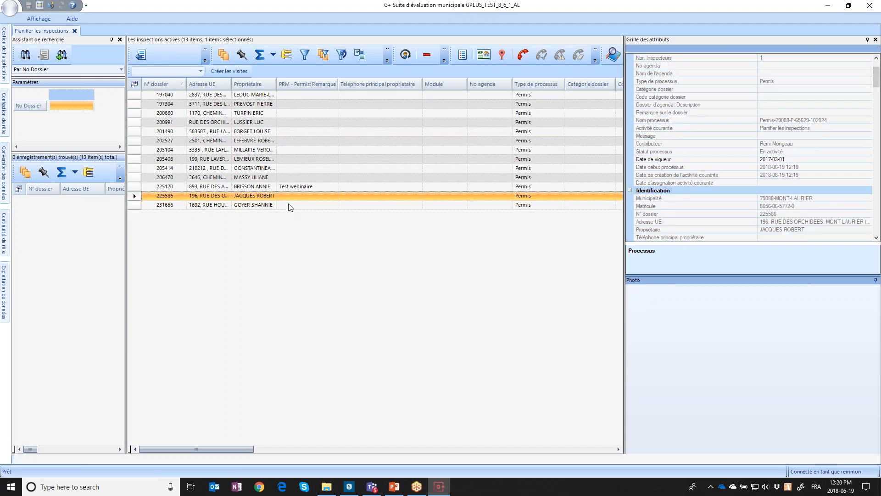
# Widen the Adresse UE and owner columns and select inspection 225120
pyautogui.moveTo(231, 81); pyautogui.dragTo(324, 86)
pyautogui.moveTo(877, 84); pyautogui.dragTo(878, 92)
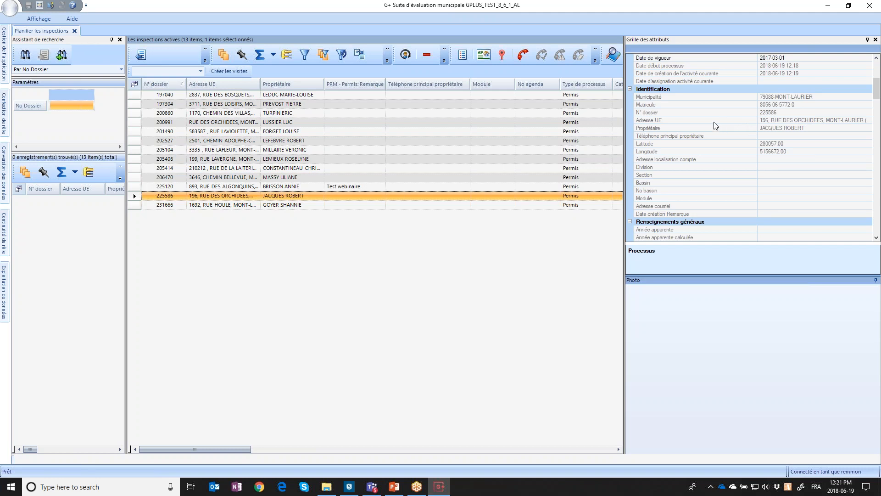
pyautogui.moveTo(877, 91); pyautogui.dragTo(877, 105)
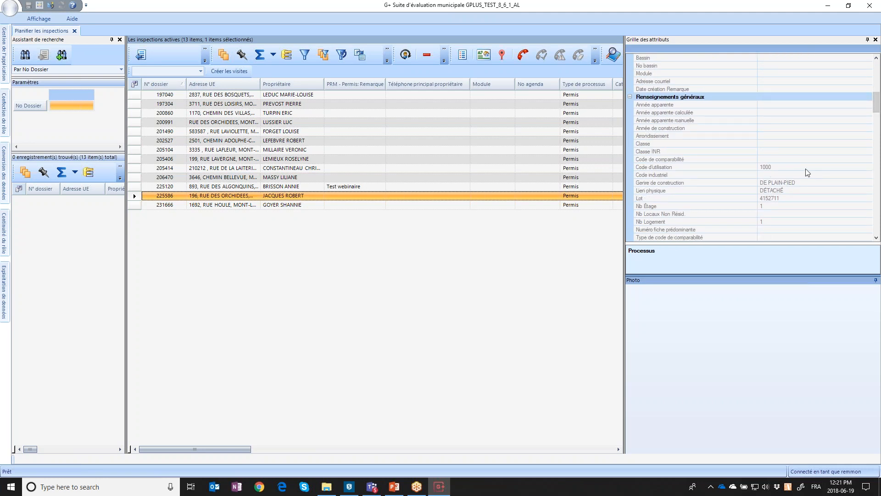
pyautogui.moveTo(877, 103); pyautogui.dragTo(876, 168)
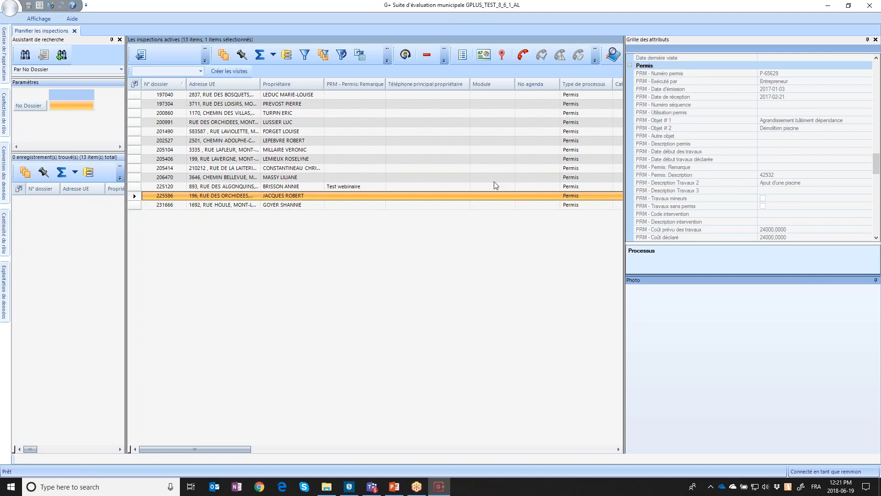
pyautogui.click(338, 187)
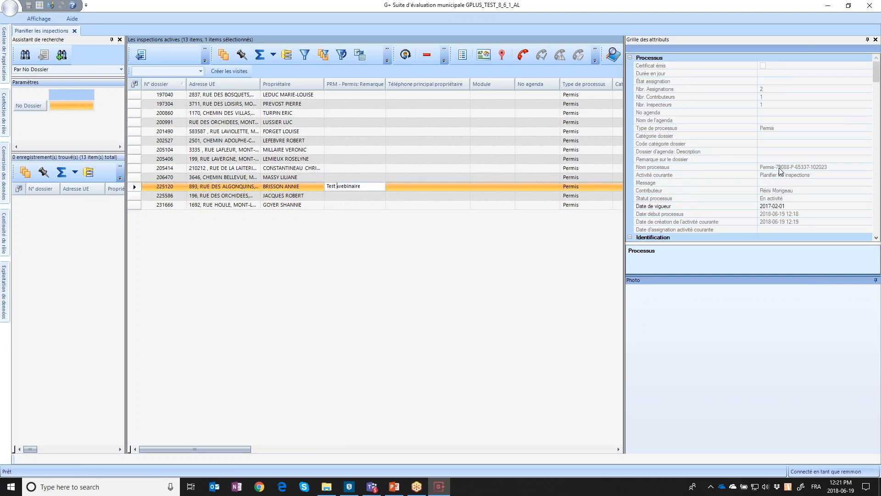
pyautogui.moveTo(877, 82); pyautogui.dragTo(878, 183)
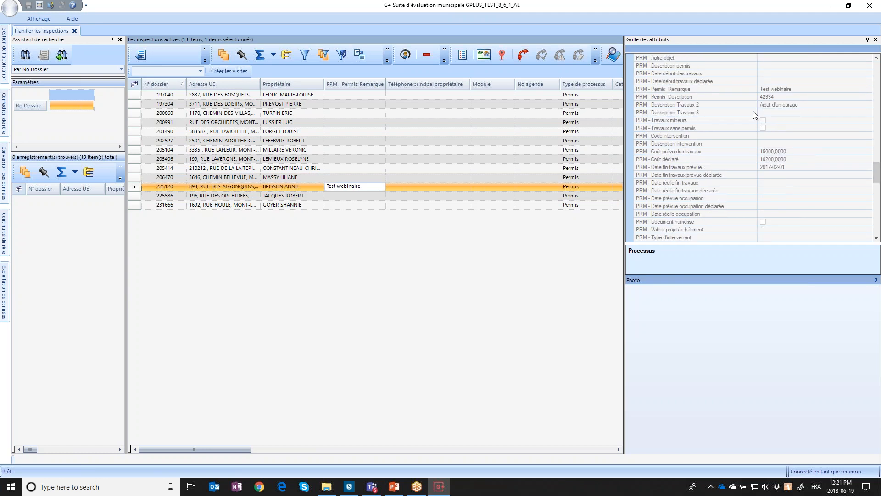
# Add the PRM - Description Travaux 2 and PRM - Description permis columns to the inspection grid
pyautogui.click(135, 84)
pyautogui.moveTo(119, 45); pyautogui.dragTo(121, 164)
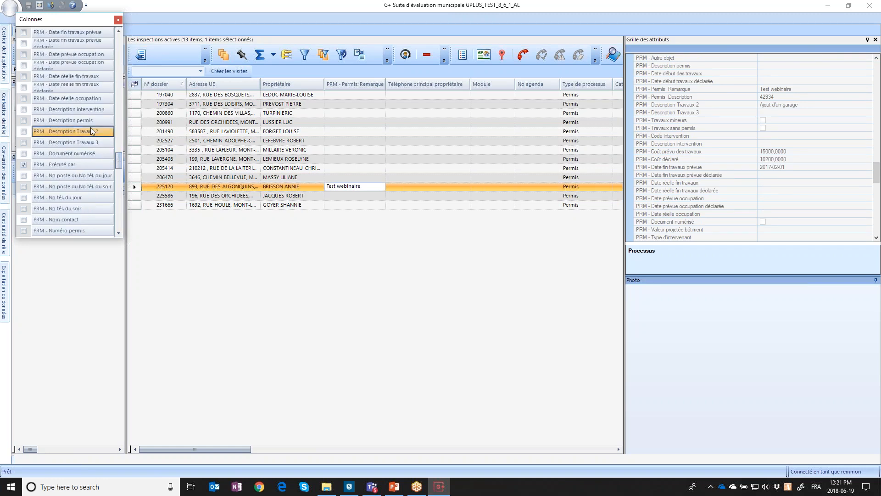
pyautogui.moveTo(84, 129); pyautogui.dragTo(384, 80)
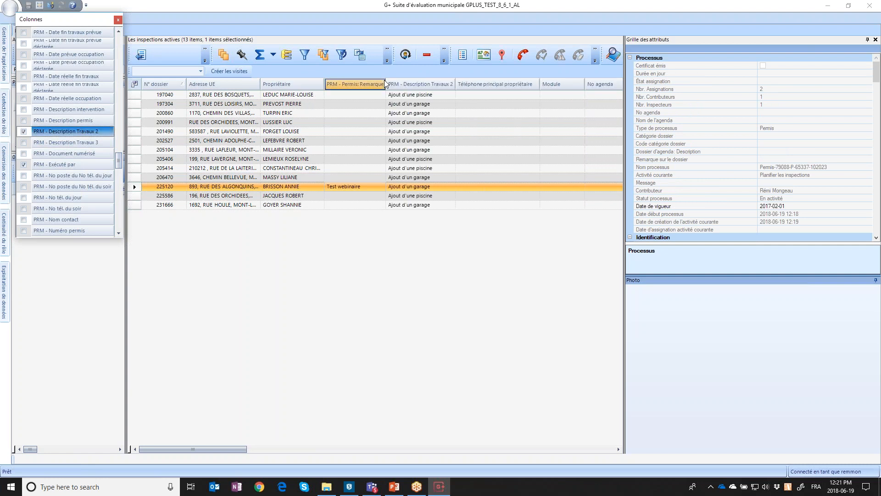
pyautogui.moveTo(69, 121); pyautogui.dragTo(412, 68)
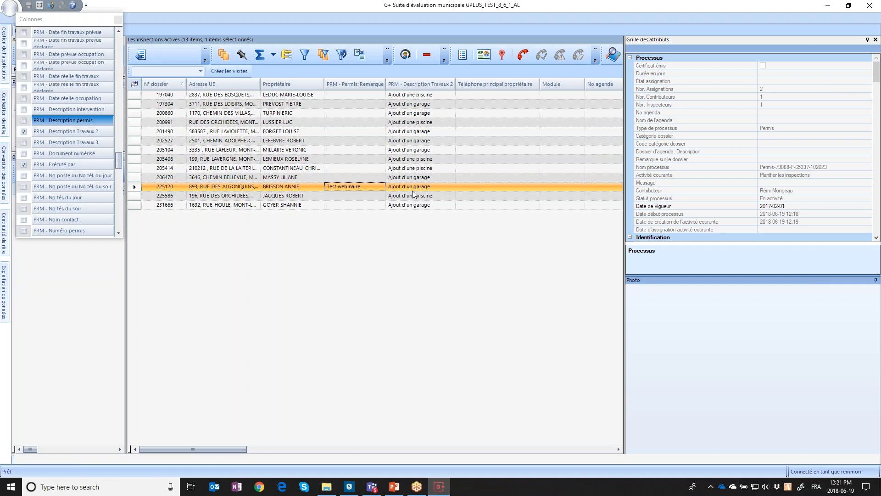
pyautogui.moveTo(114, 161); pyautogui.dragTo(120, 100)
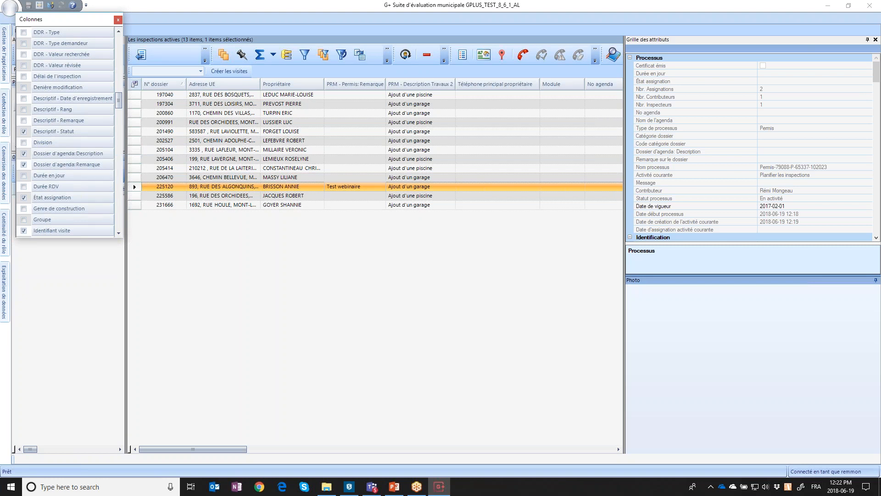
pyautogui.click(118, 21)
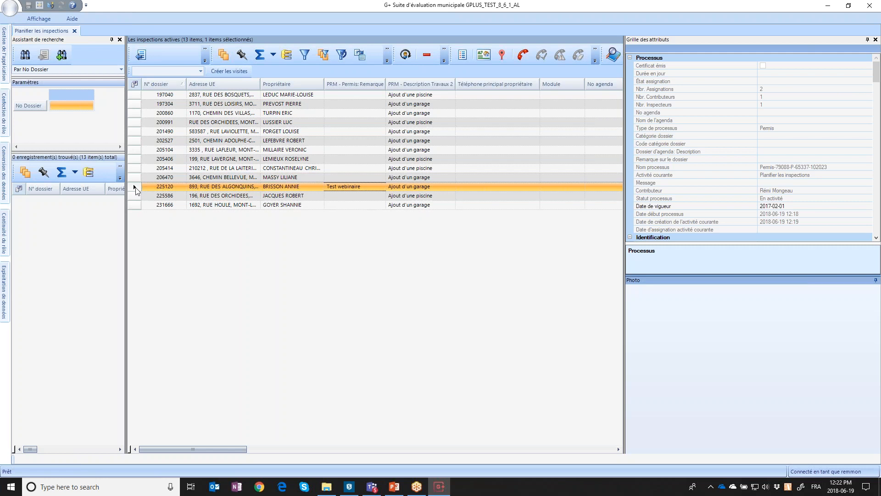
# Open the inspection form for file 225120 and review the property's Infos tab
pyautogui.click(489, 57)
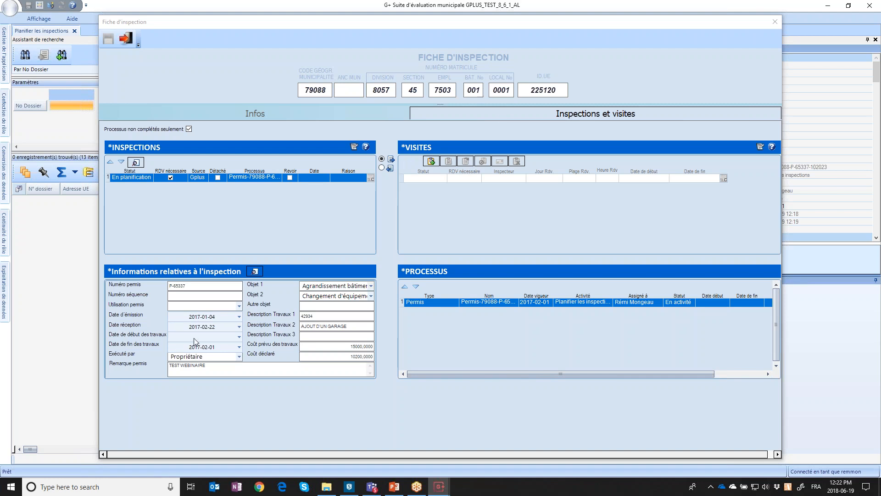
pyautogui.click(255, 111)
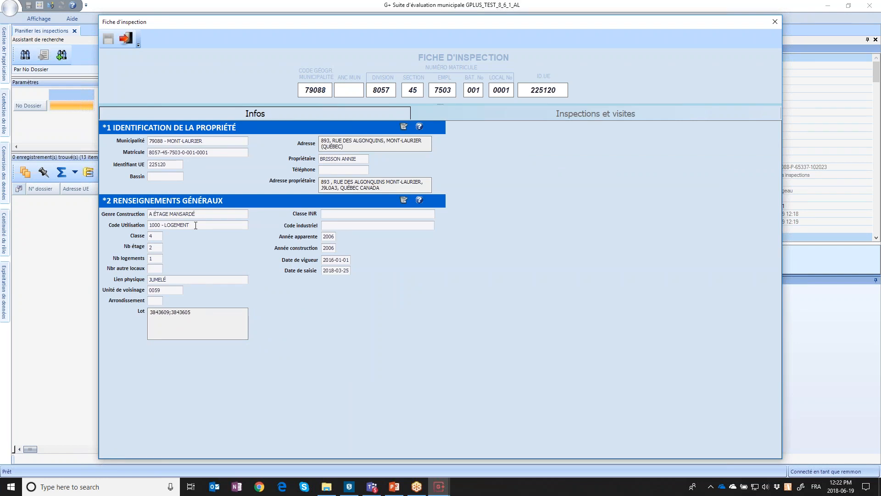
pyautogui.click(569, 114)
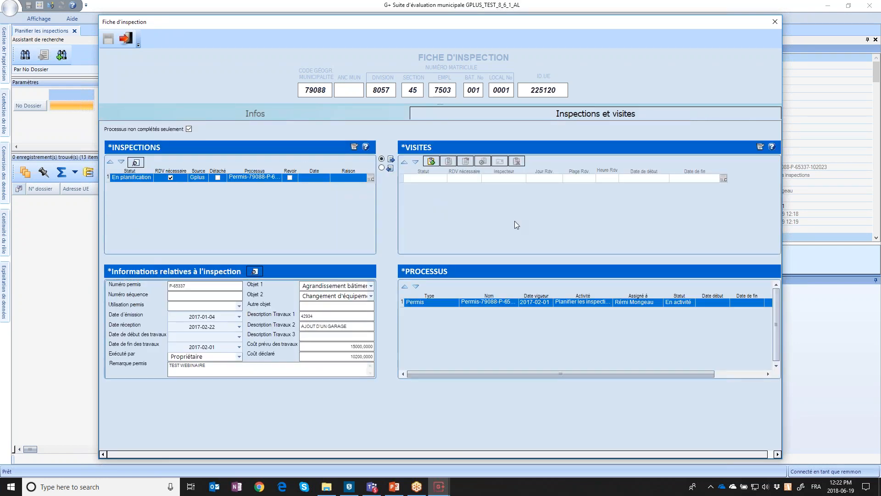
# Add a new to-do visit assigned to the inspector and save it
pyautogui.click(432, 162)
pyautogui.click(513, 179)
pyautogui.write('Rémi')
pyautogui.press('Tab')
pyautogui.hotkey('ctrl', 's')
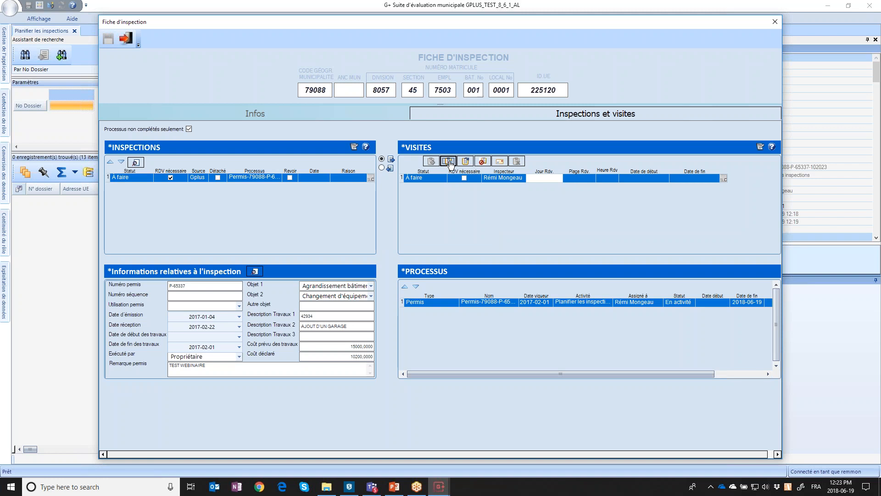
# In the Assistant de planification, book the visit in the 20 June 11:00 slot
pyautogui.click(449, 161)
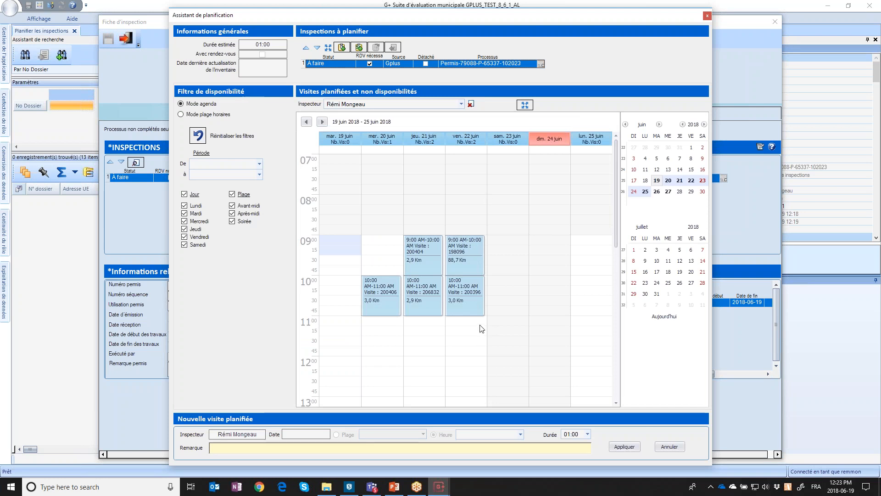
pyautogui.scroll(-3, 479, 326)
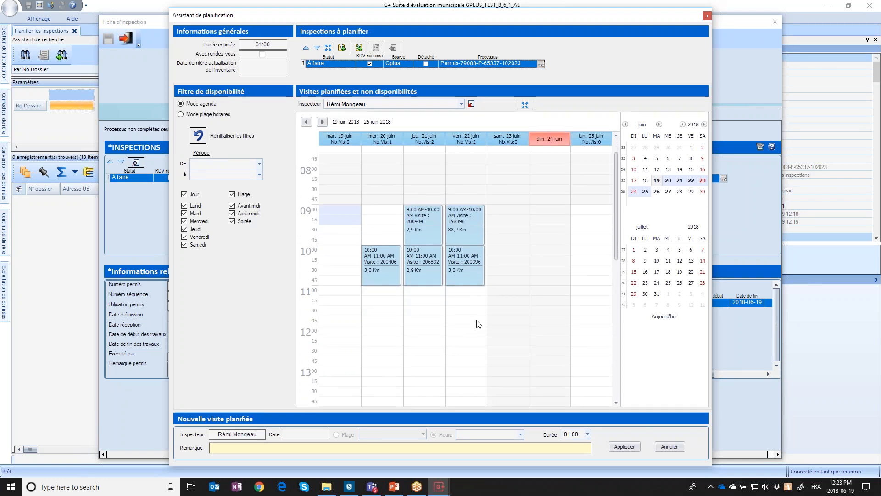
pyautogui.scroll(-1, 479, 324)
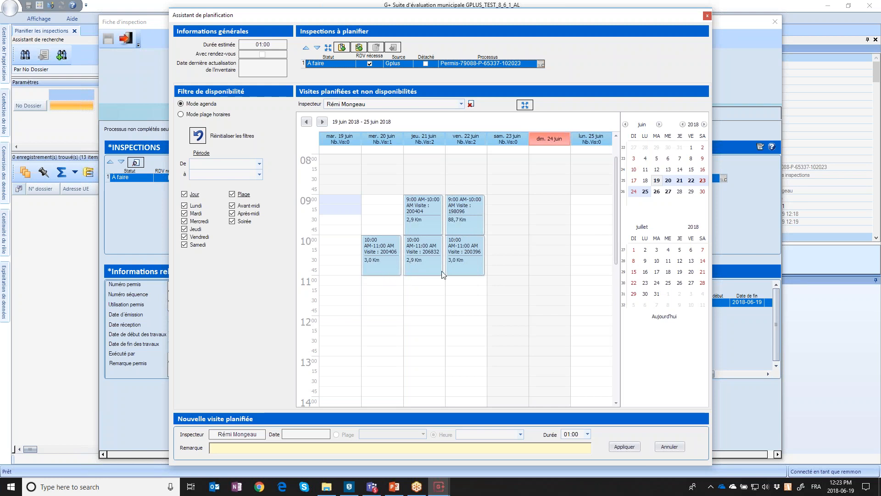
pyautogui.click(384, 284)
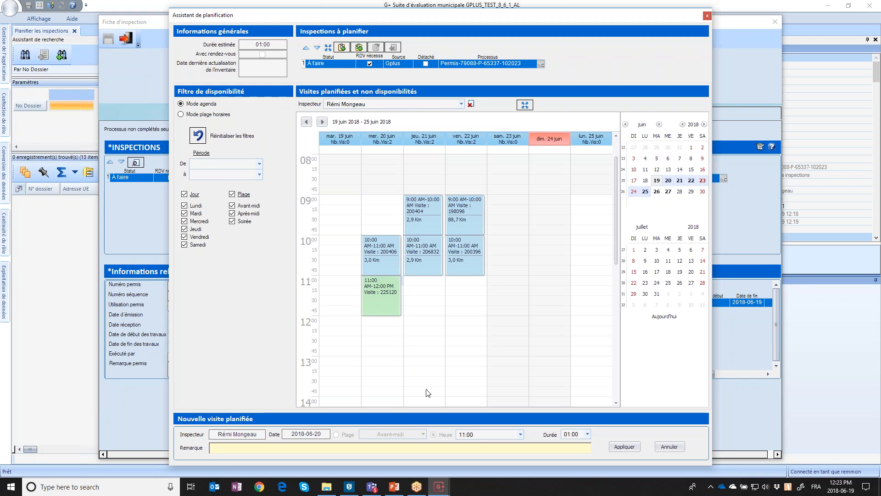
# Set the visit duration to 00:30, apply the booking and save the inspection form
pyautogui.click(587, 434)
pyautogui.click(588, 342)
pyautogui.click(589, 343)
pyautogui.click(579, 353)
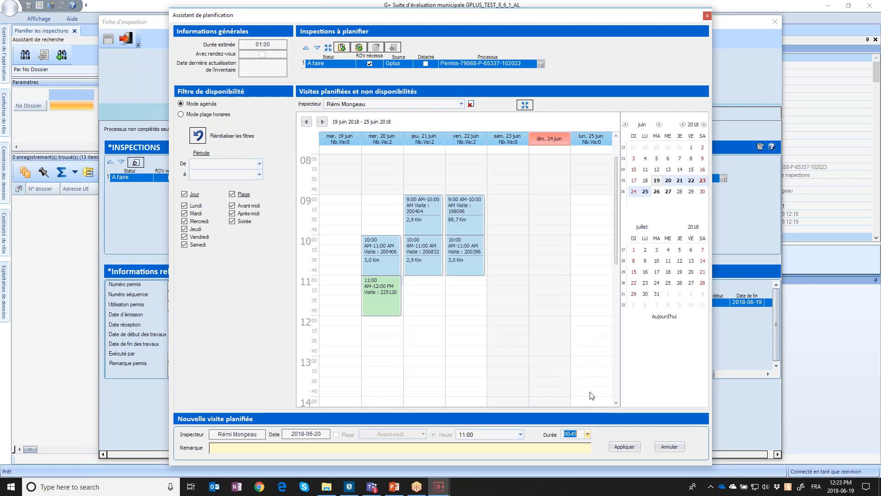
pyautogui.click(588, 434)
pyautogui.click(573, 342)
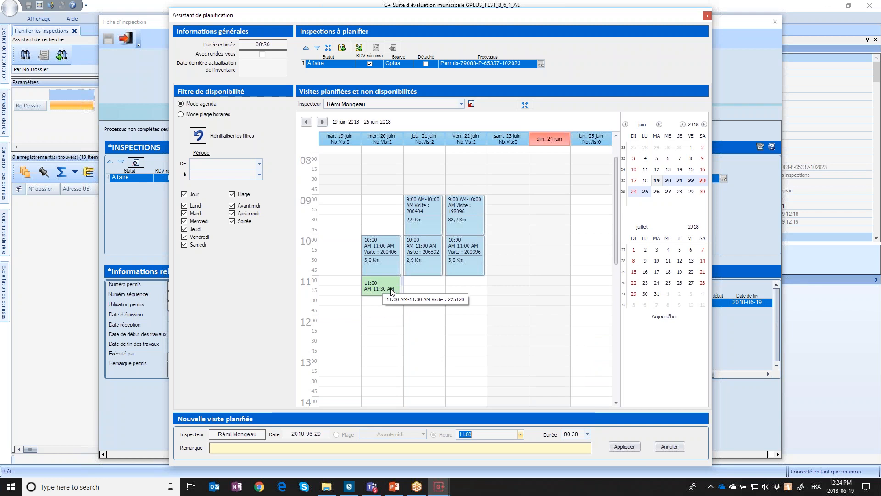
pyautogui.click(626, 448)
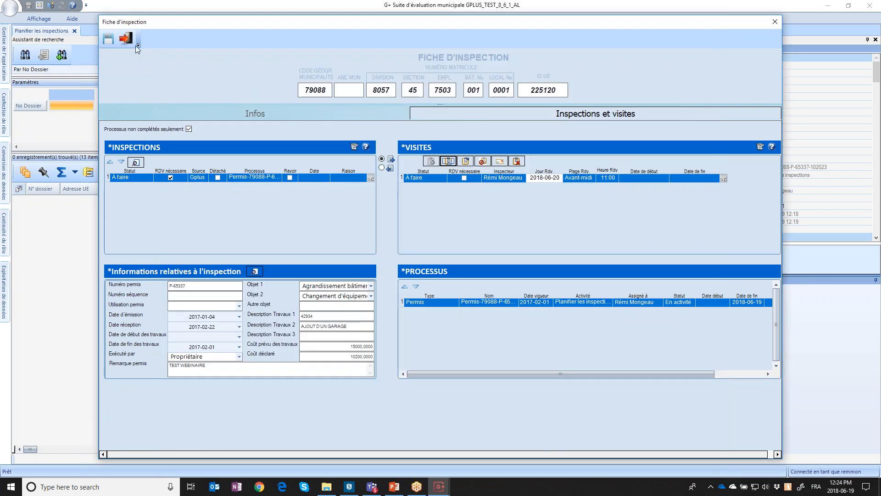
pyautogui.click(104, 40)
# Close the 225120 inspection form and return to the G+ planning list of 12 inspections
pyautogui.click(775, 28)
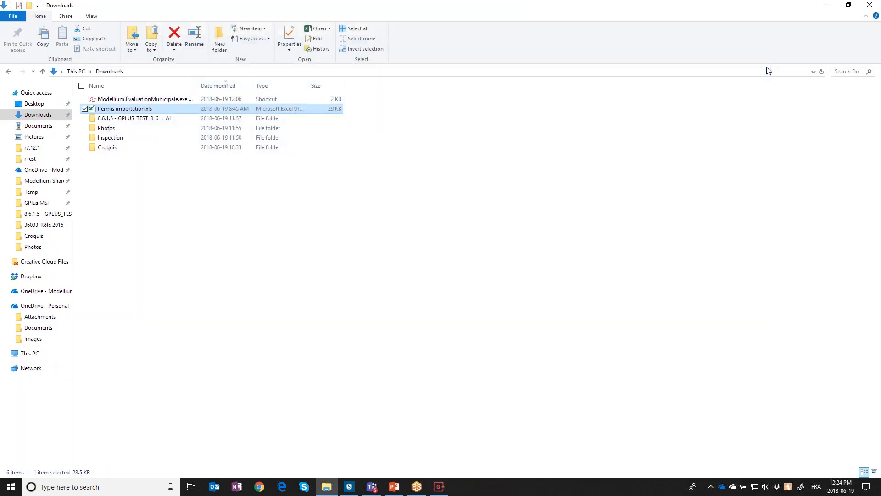
pyautogui.click(443, 487)
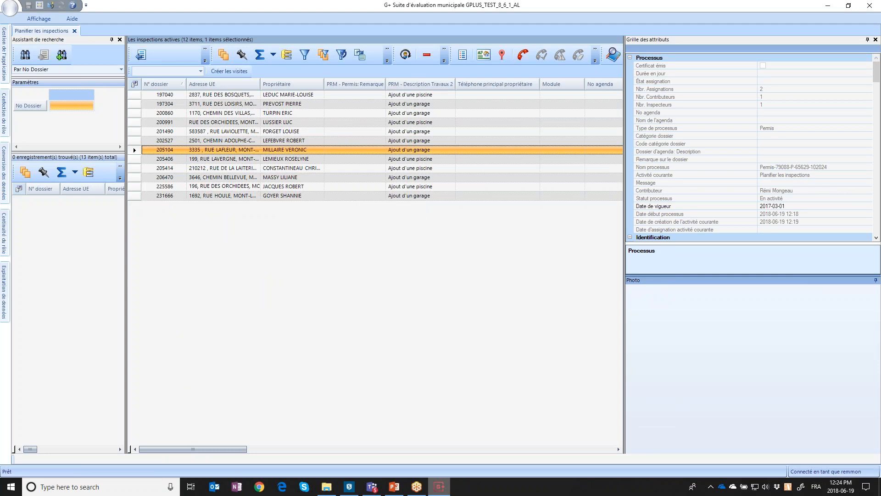
# Select inspection 225586 and assign the same inspector for the new visits
pyautogui.click(256, 187)
pyautogui.click(171, 72)
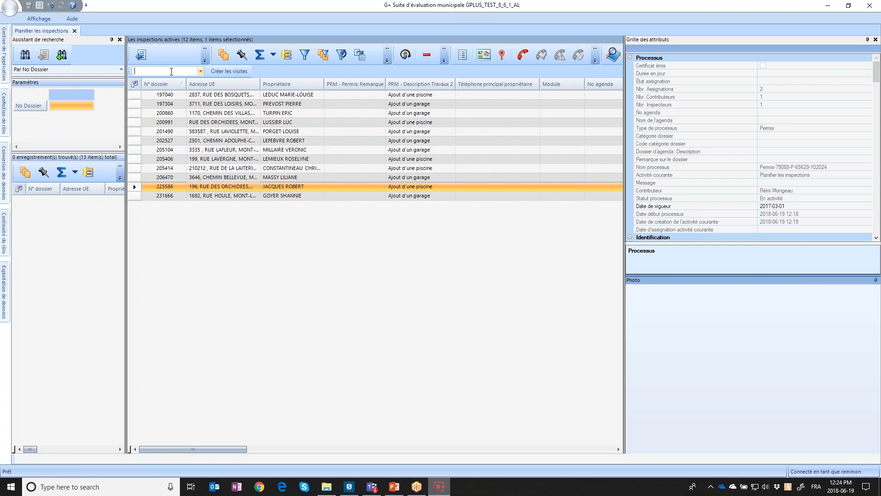
pyautogui.click(187, 69)
pyautogui.press('Tab')
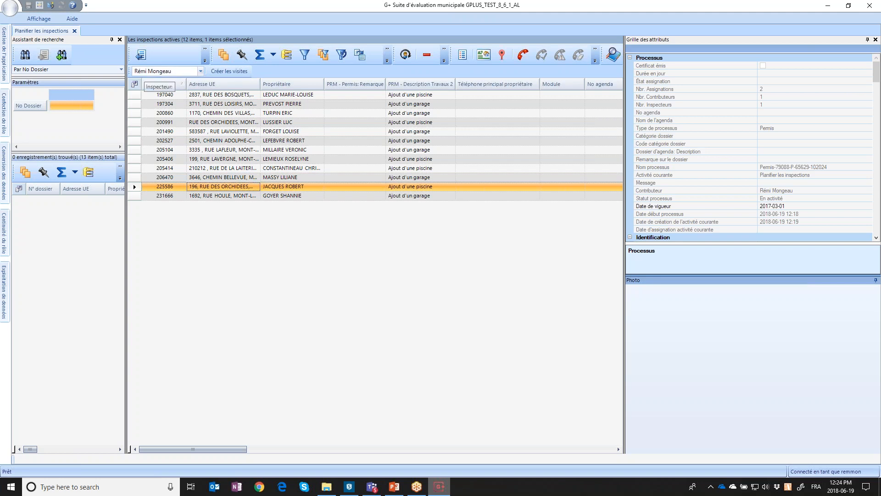
pyautogui.click(199, 72)
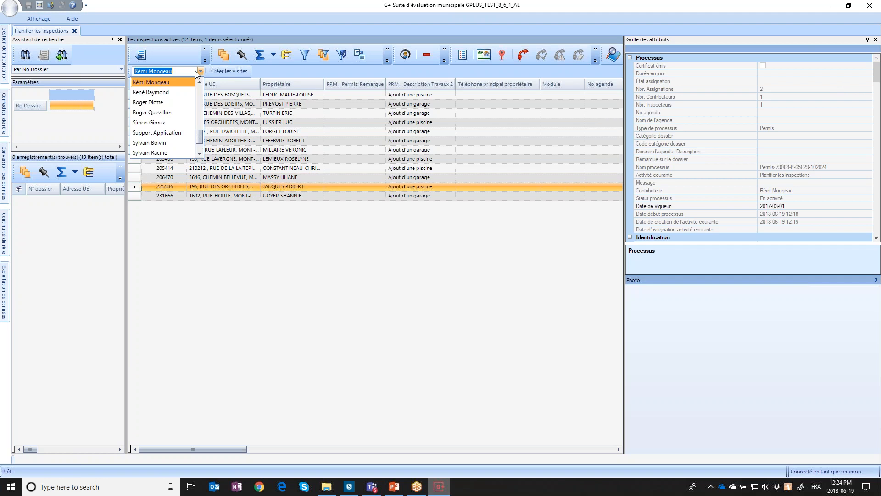
pyautogui.click(184, 84)
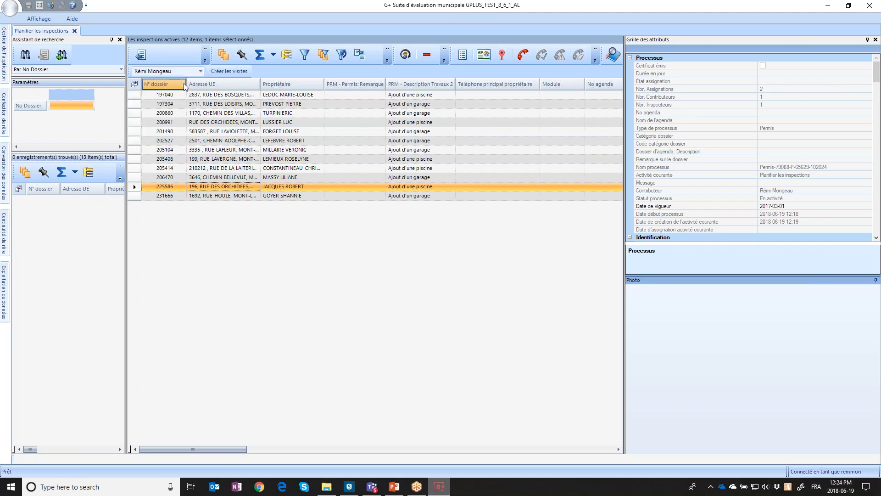
# Create and transfer the 225586 visit, close the planning tab, and open Mes visites
pyautogui.click(219, 73)
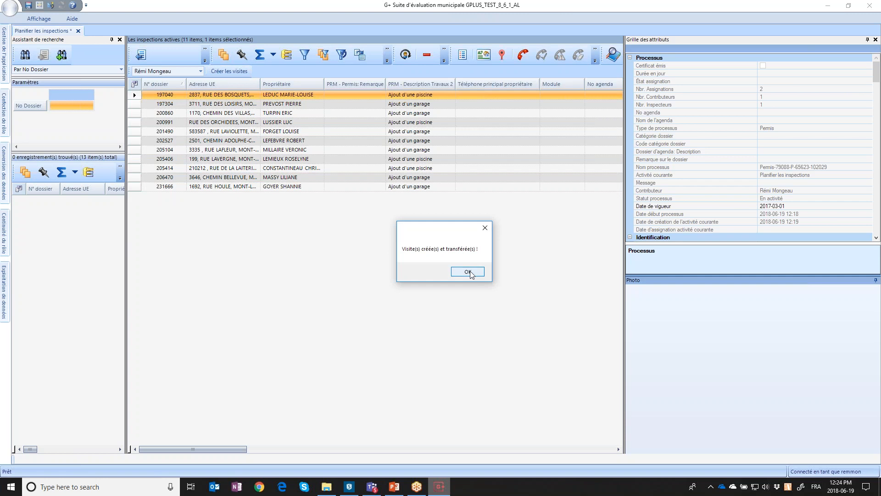
pyautogui.click(468, 272)
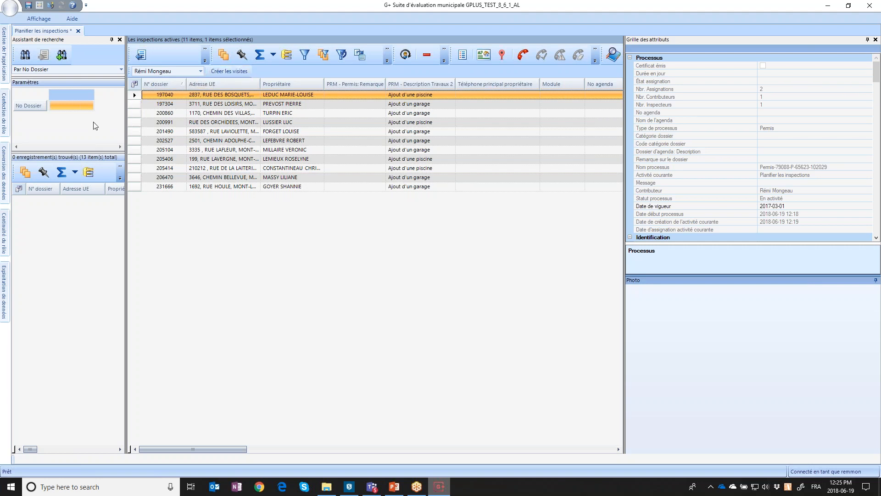
pyautogui.click(79, 31)
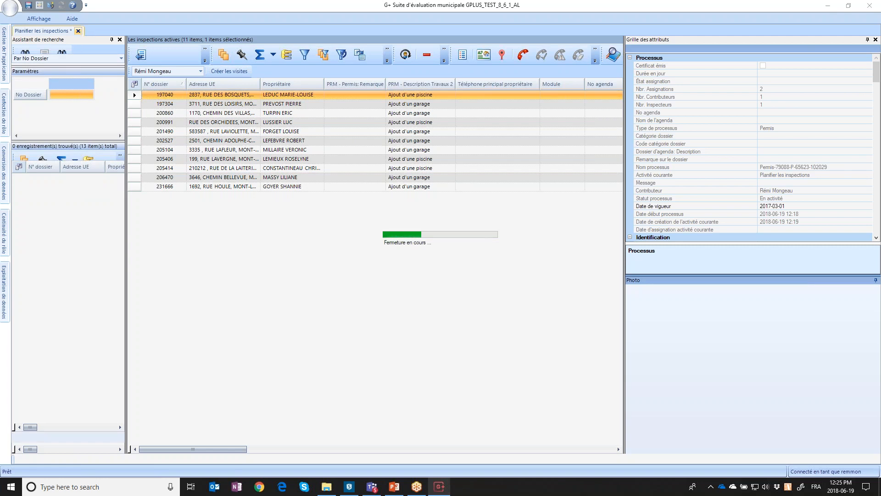
pyautogui.moveTo(9, 229)
pyautogui.click(51, 265)
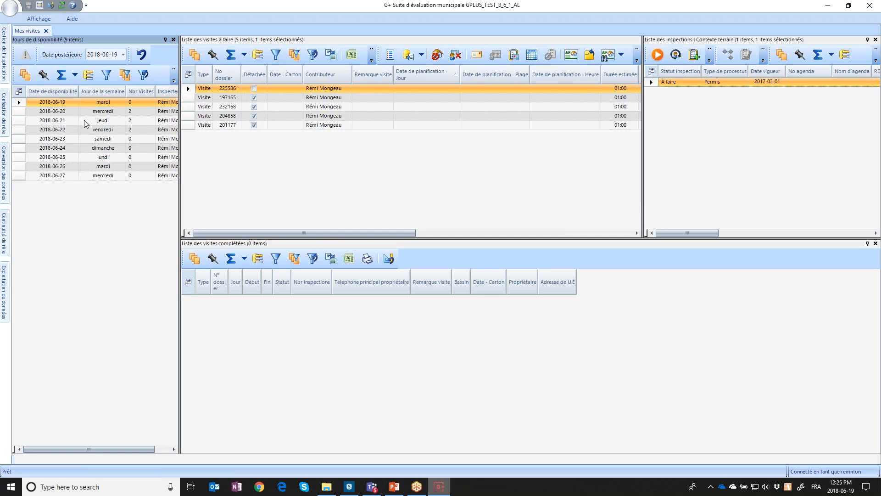
# Show the visits for all nine availability days and sort them by the Détachée column
pyautogui.click(21, 113)
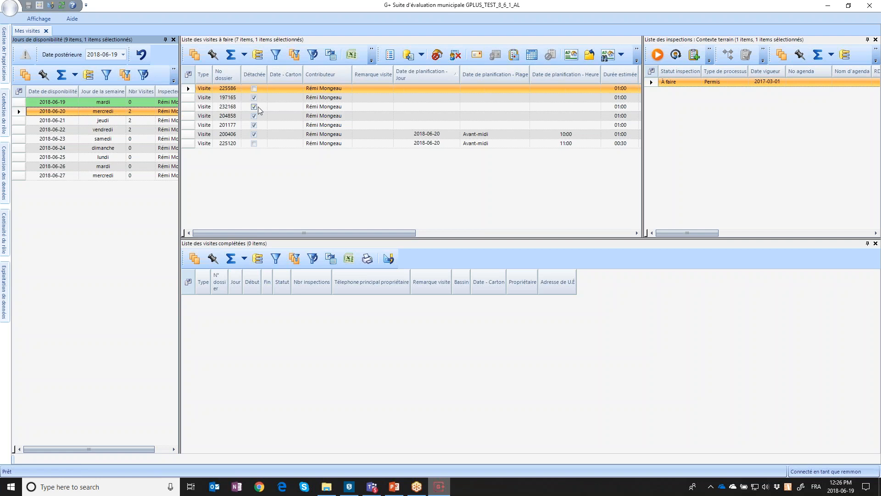
pyautogui.click(25, 73)
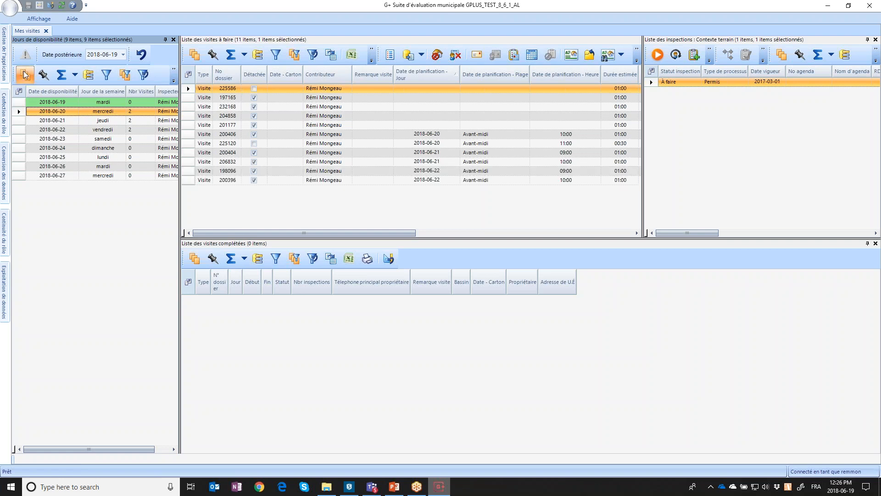
pyautogui.click(254, 79)
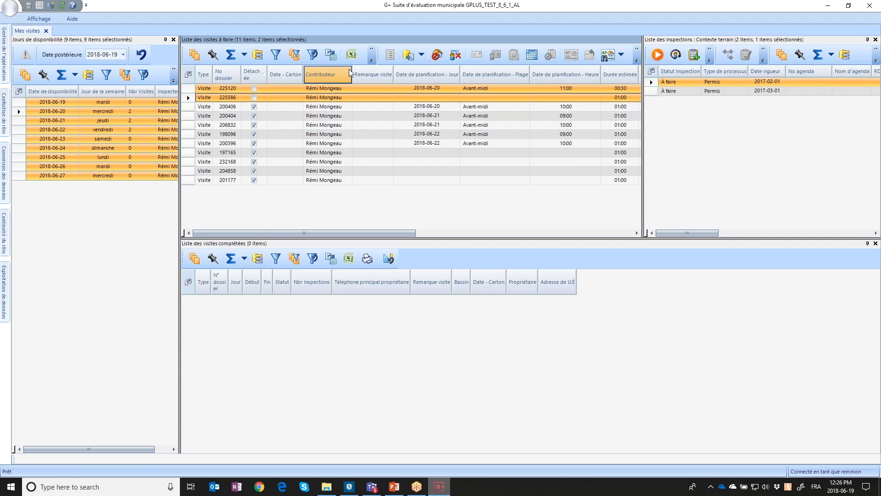
# Detach visits 225120 and 225586 using the Détacher option of the attach split-button
pyautogui.click(421, 56)
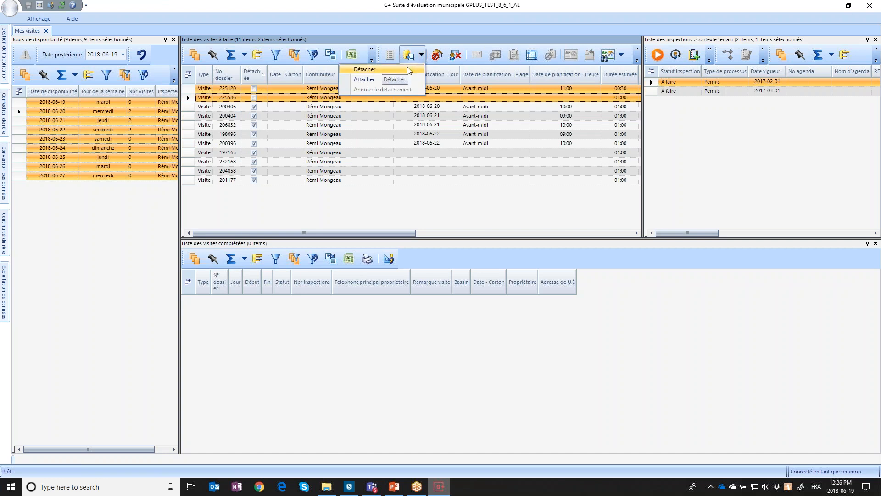
pyautogui.click(410, 70)
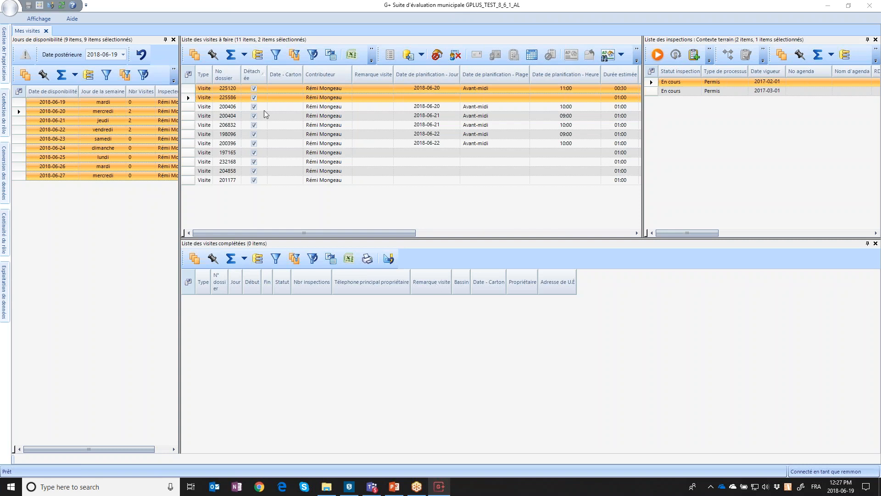
# Close the G+ suite and launch G+ Déconnecté from the Start menu
pyautogui.click(873, 6)
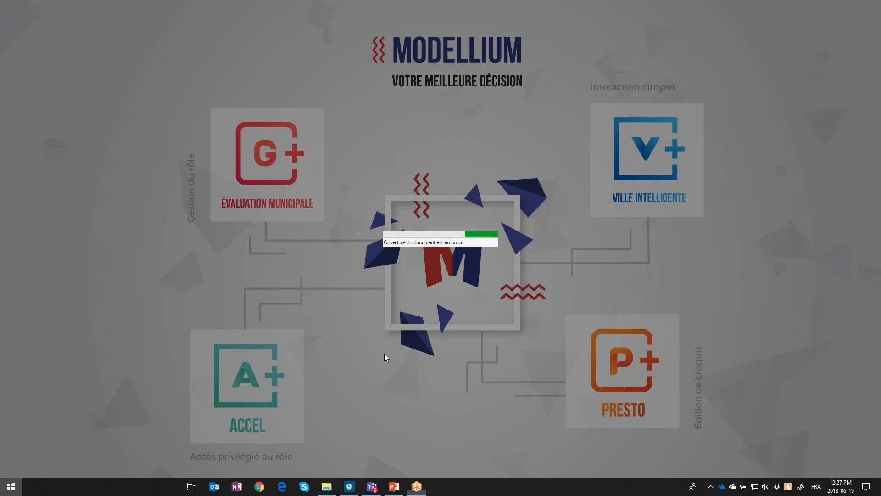
pyautogui.press('super')
pyautogui.scroll(-1, 91, 416)
pyautogui.scroll(1, 91, 416)
pyautogui.click(78, 229)
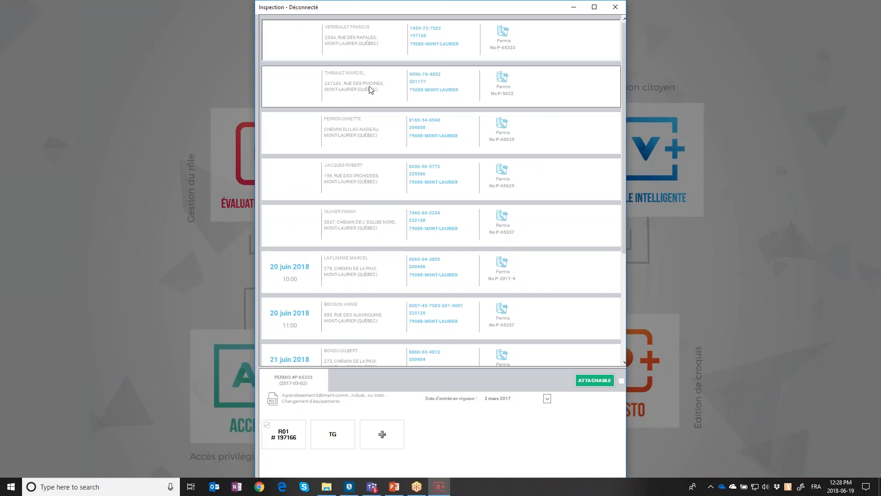
# Open the permit request extract PDF for permit P-65337 from the permit panel
pyautogui.scroll(-1, 385, 233)
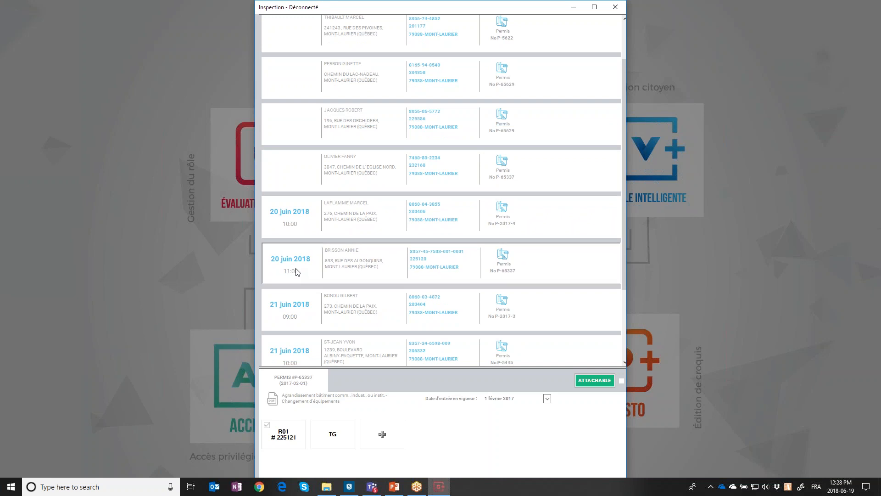
pyautogui.click(273, 399)
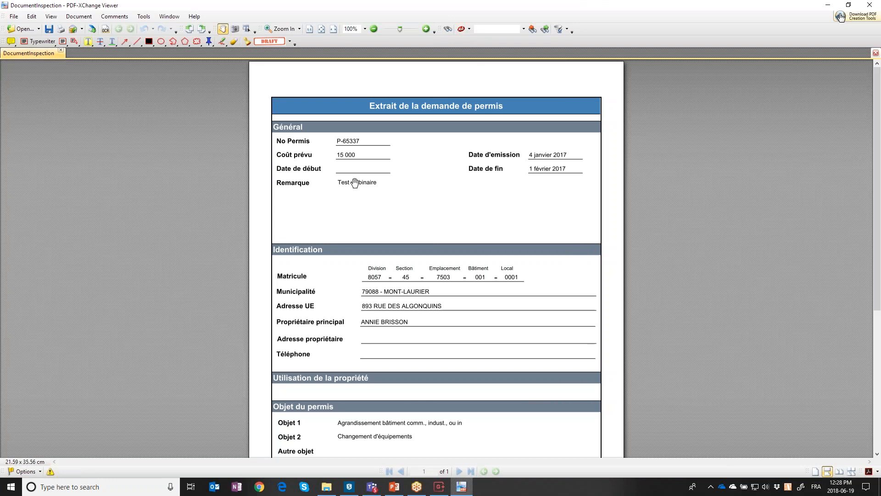
# Read the P-65337 extract down to Travaux à effectuer, then close PDF-XChange Viewer
pyautogui.scroll(-5, 355, 182)
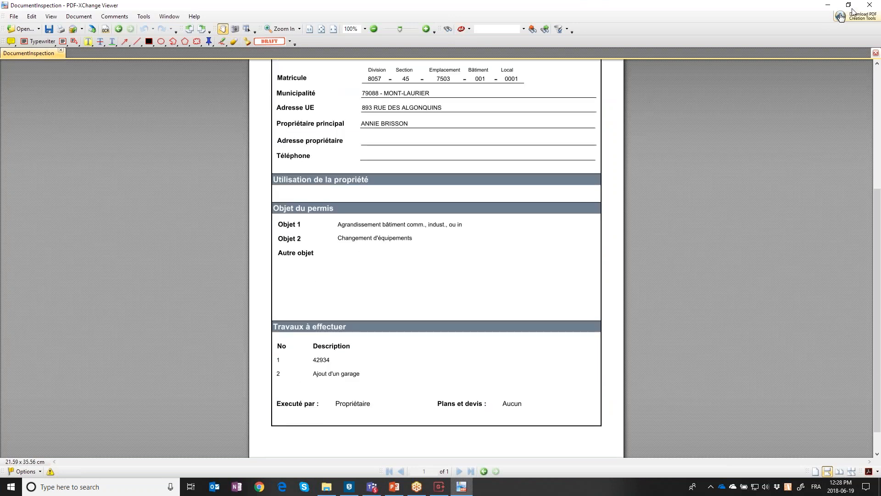
pyautogui.click(870, 5)
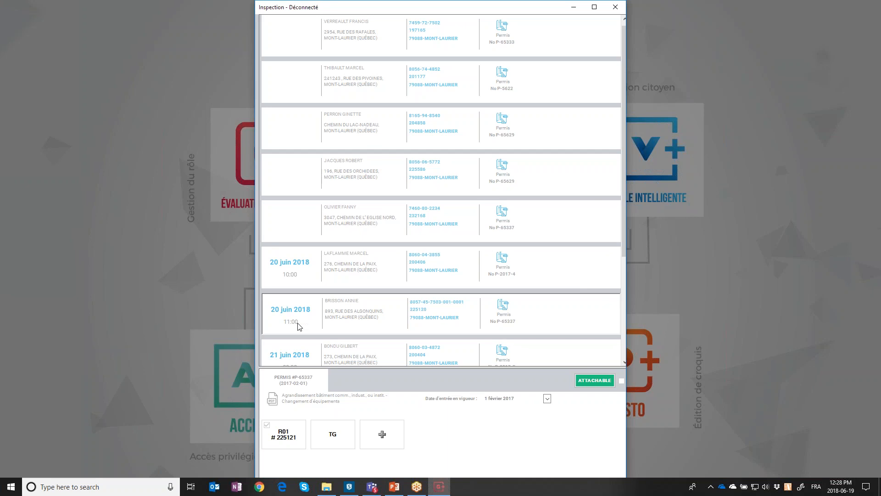
# Open R01 form 225121 and start its building photo capture
pyautogui.click(293, 439)
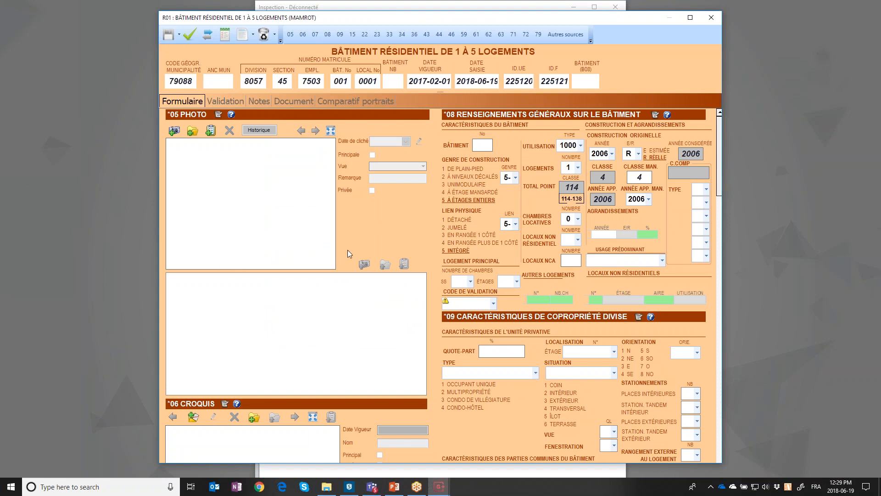
pyautogui.click(174, 132)
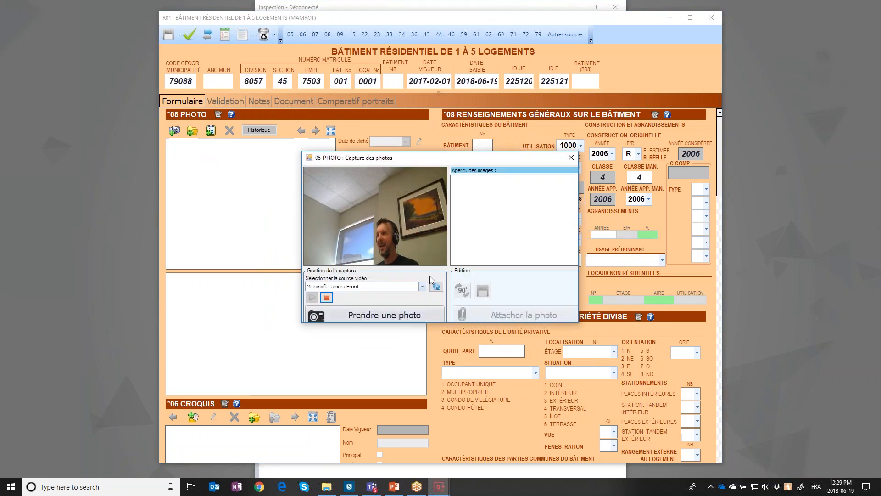
# Take three webcam photos of the building
pyautogui.click(412, 314)
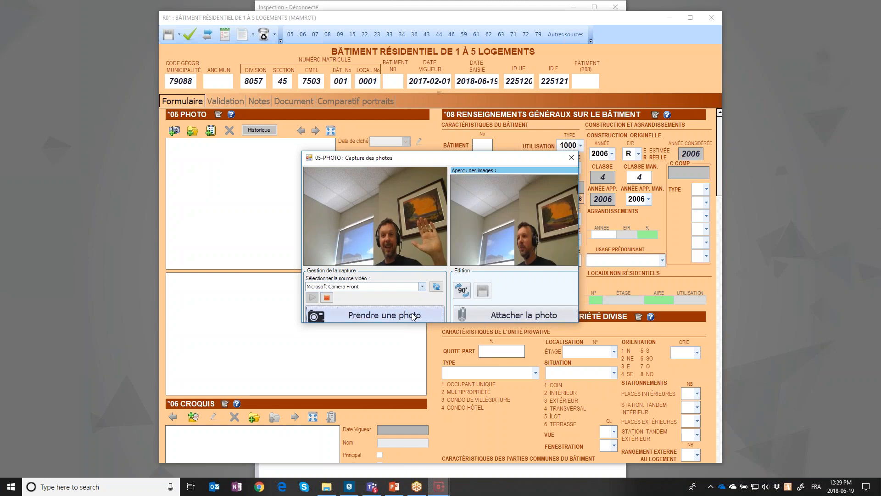
pyautogui.click(412, 315)
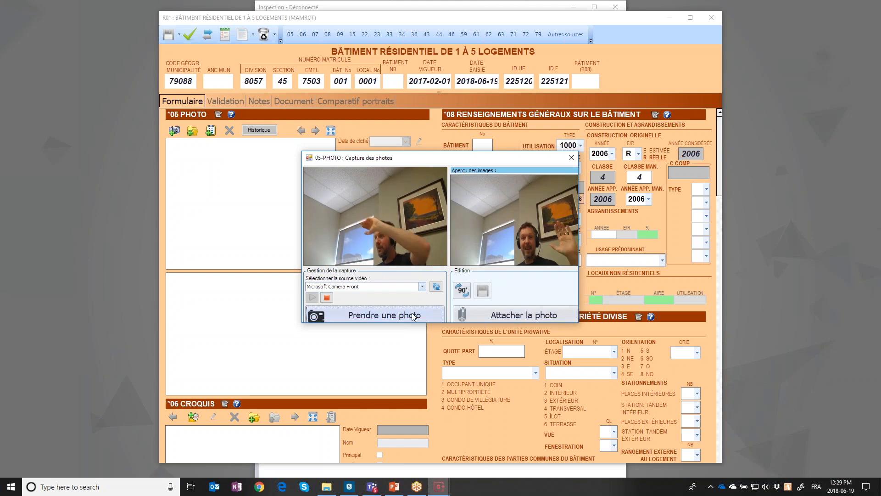
pyautogui.click(412, 315)
# Browse the captured shots, attach two to the R01 form, and close the capture dialog
pyautogui.moveTo(495, 230)
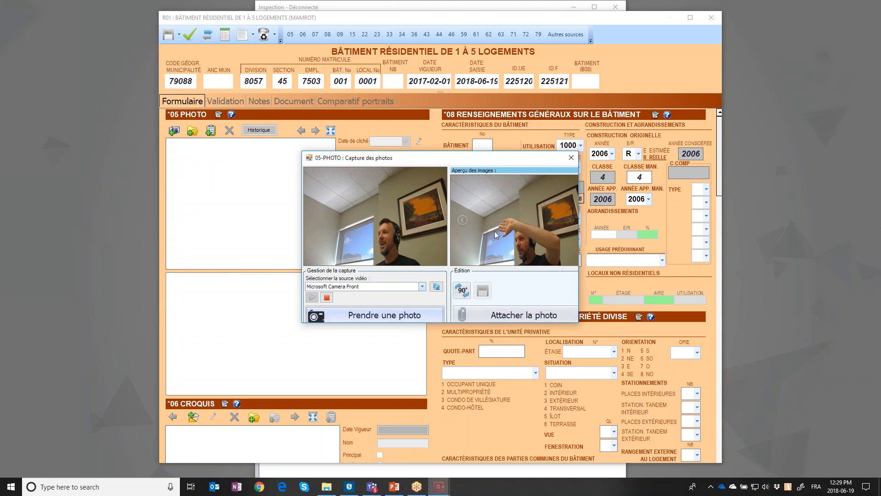
pyautogui.click(462, 220)
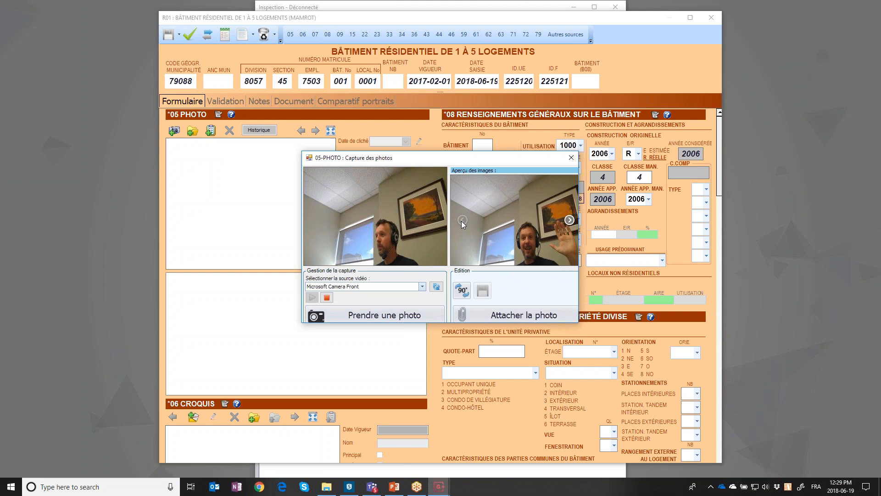
pyautogui.click(463, 221)
pyautogui.click(569, 221)
pyautogui.click(463, 220)
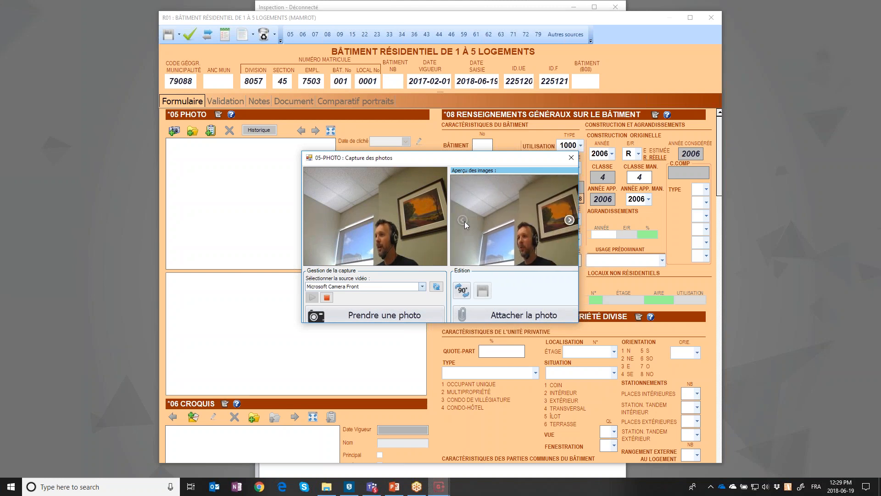
pyautogui.click(524, 318)
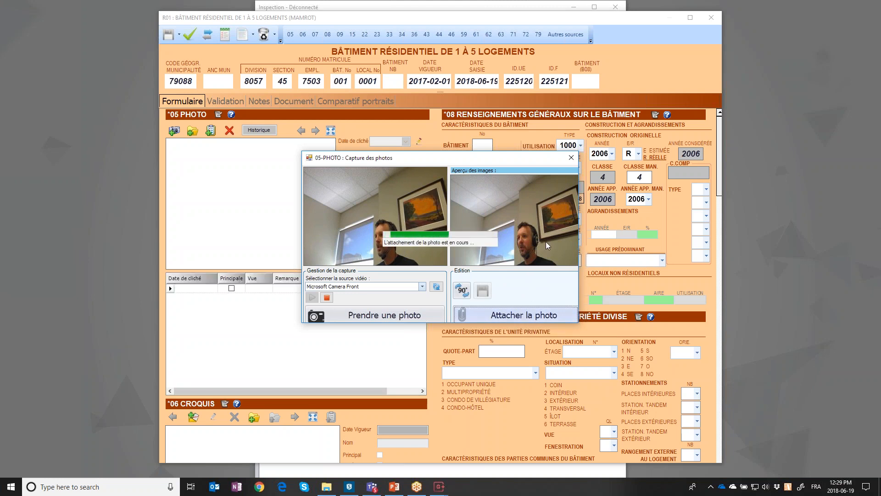
pyautogui.click(570, 222)
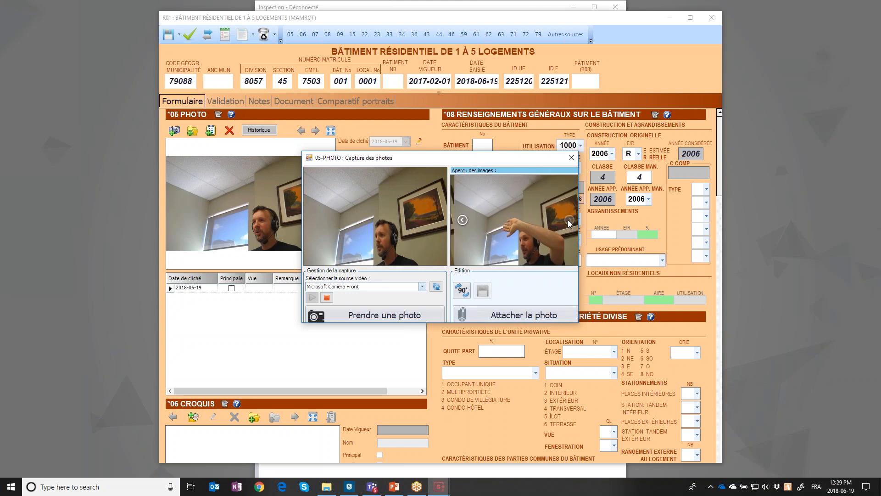
pyautogui.click(528, 315)
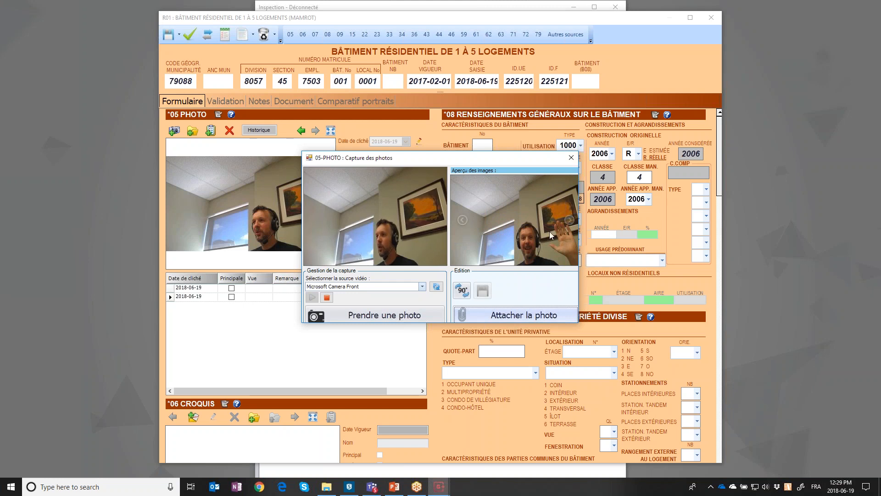
pyautogui.click(569, 158)
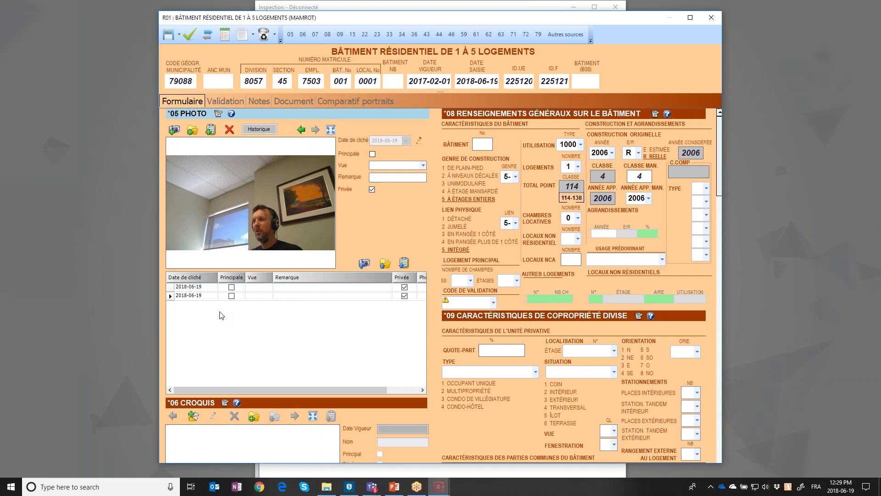
# Review the two attached webcam photos and make the second one the main photo
pyautogui.click(209, 287)
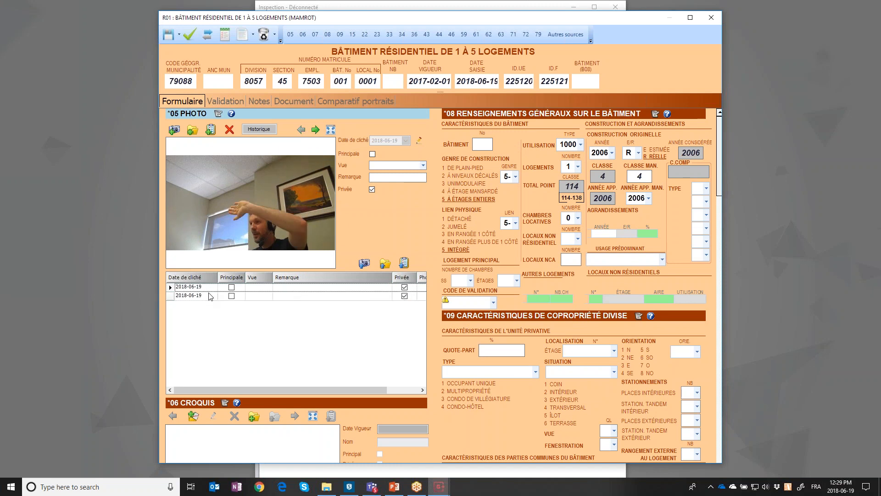
pyautogui.click(211, 296)
pyautogui.click(373, 155)
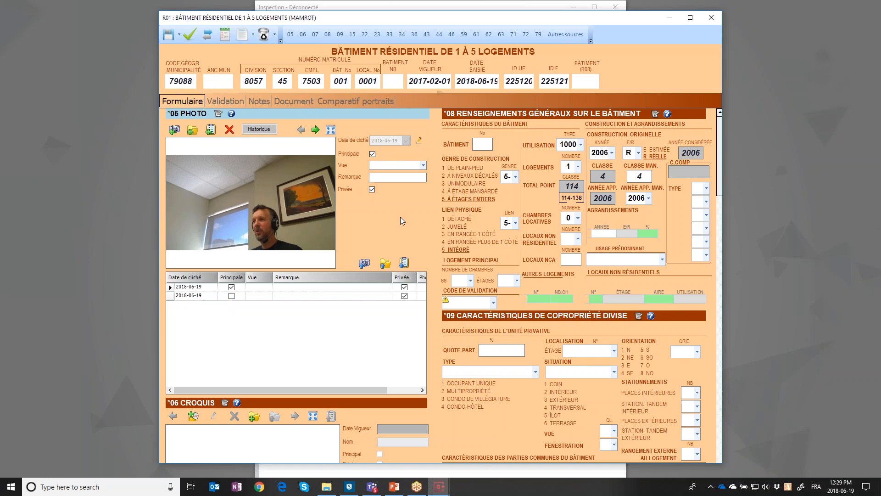
# Add the house image from Downloads > Photos to the R01 photo list
pyautogui.scroll(-1, 404, 214)
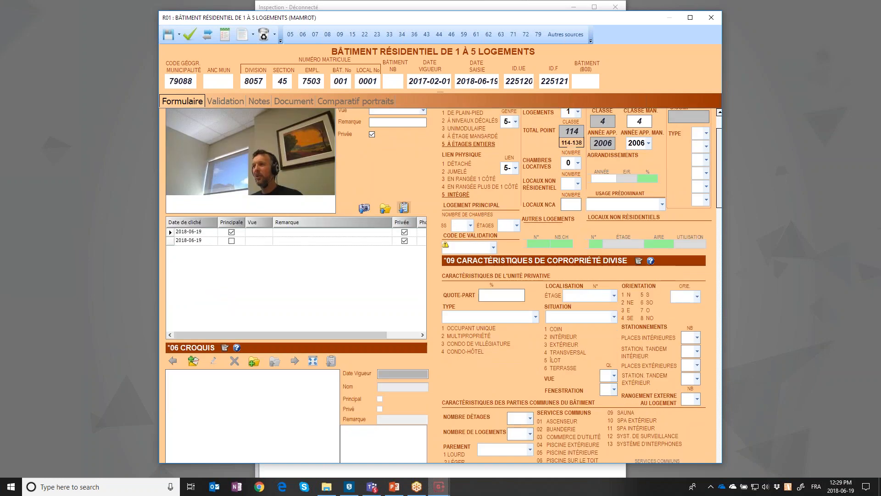
pyautogui.scroll(1, 387, 250)
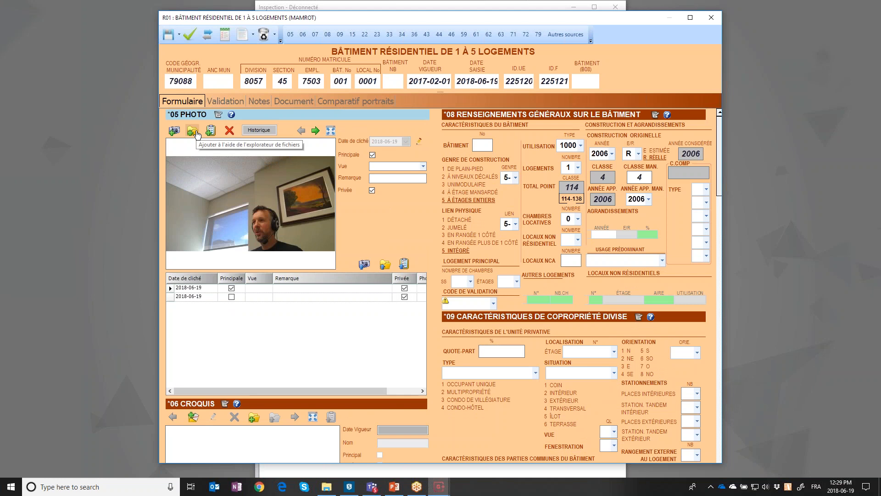
pyautogui.click(197, 133)
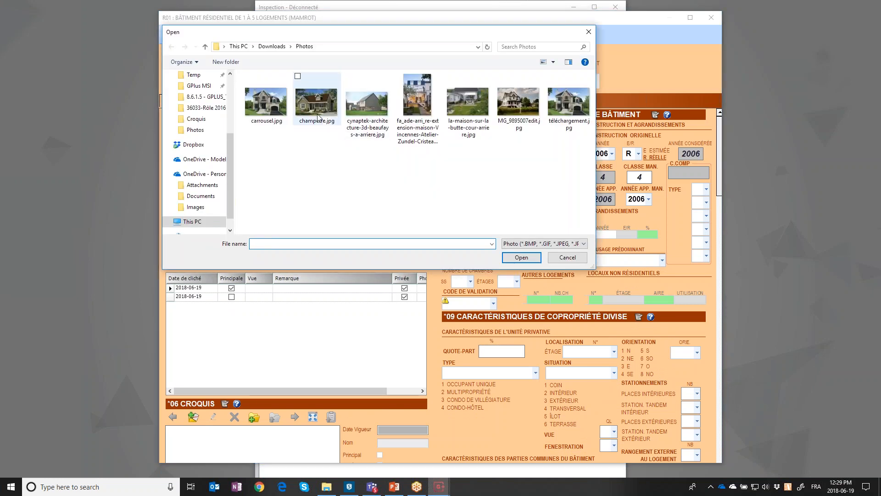
pyautogui.doubleClick(267, 102)
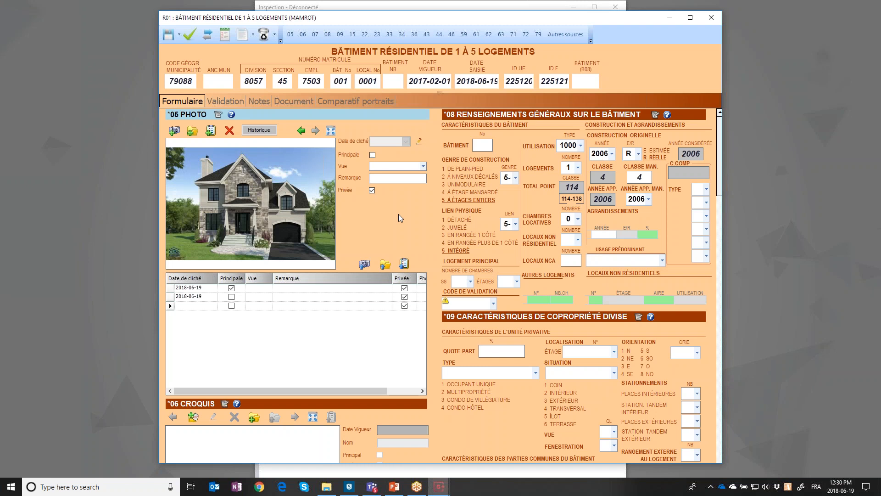
pyautogui.scroll(-1, 415, 220)
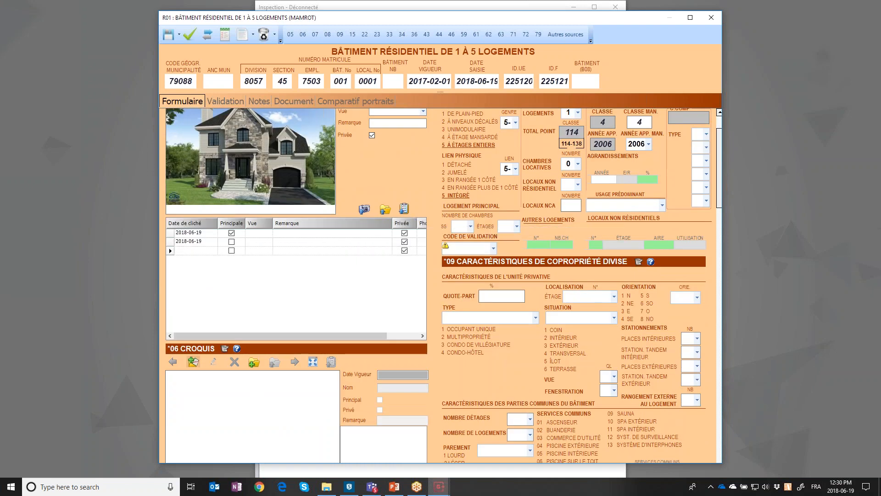
# Load tmp8F73.dxf from Downloads > Croquis into 06 CROQUIS and open it for editing
pyautogui.click(253, 364)
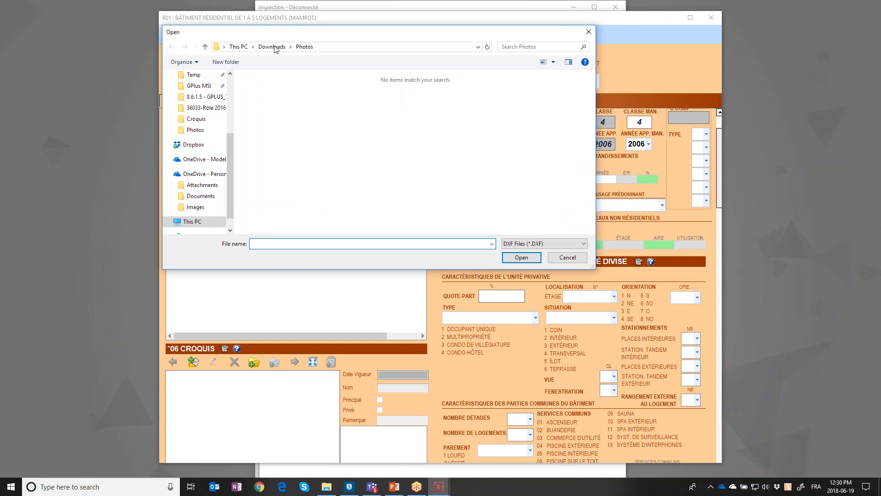
pyautogui.click(273, 47)
pyautogui.doubleClick(268, 118)
pyautogui.scroll(-3, 320, 204)
pyautogui.doubleClick(306, 191)
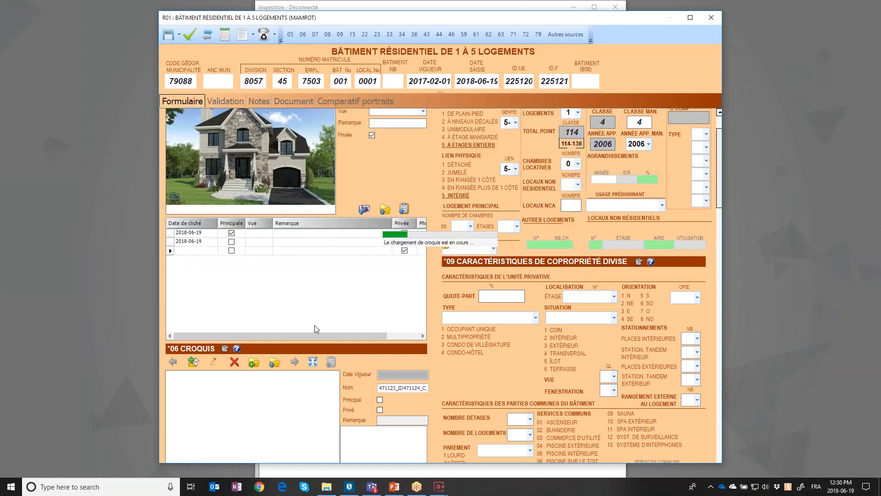
pyautogui.scroll(-2, 409, 348)
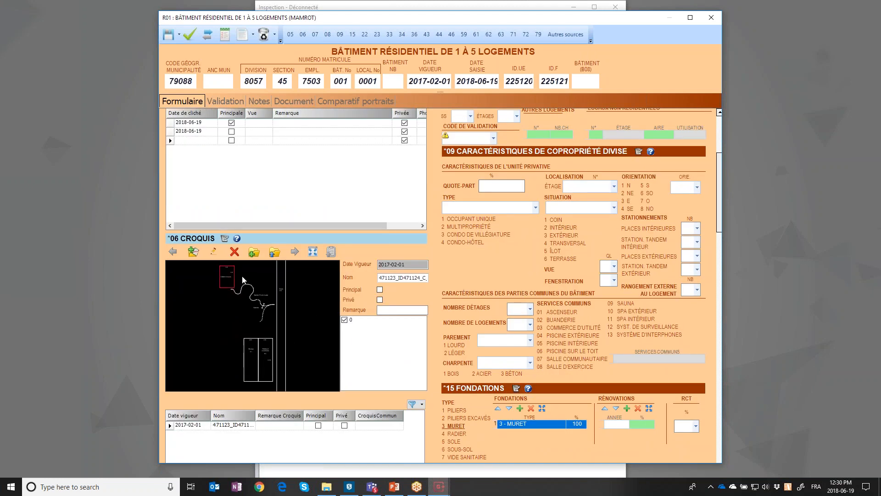
pyautogui.click(216, 255)
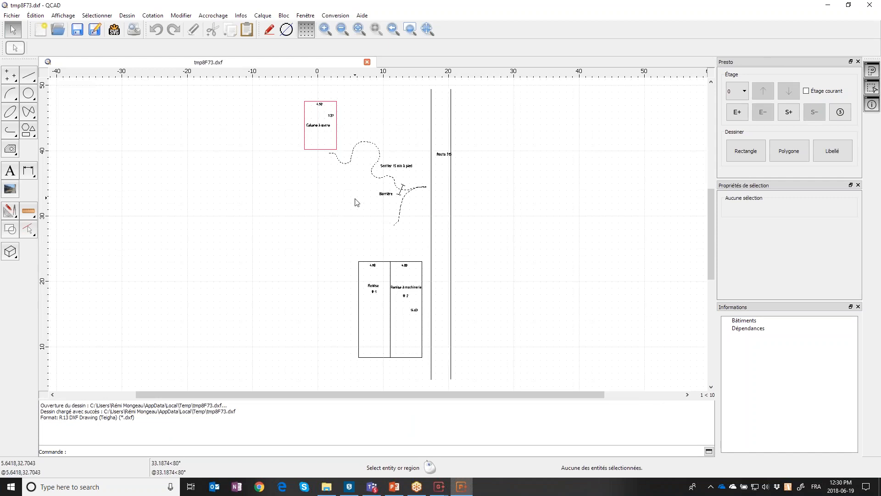
# Draw a 5 × 2 Remise outbuilding rectangle left of the existing buildings
pyautogui.scroll(1, 355, 199)
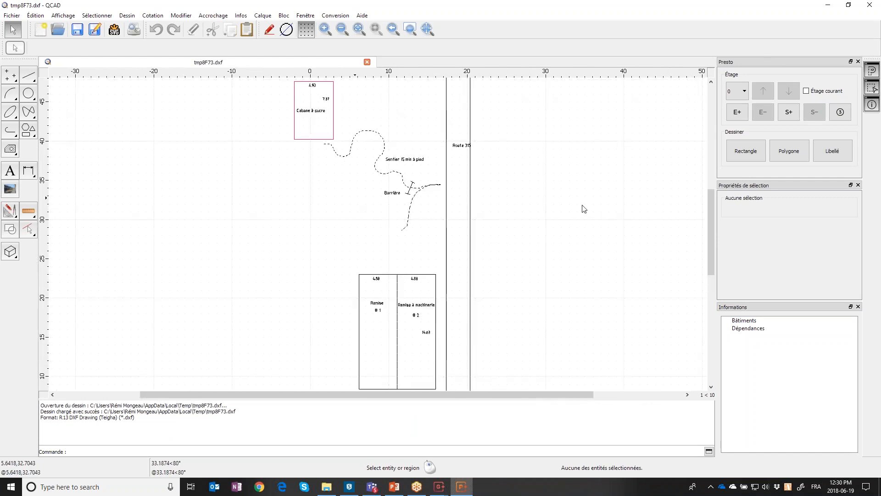
pyautogui.click(745, 152)
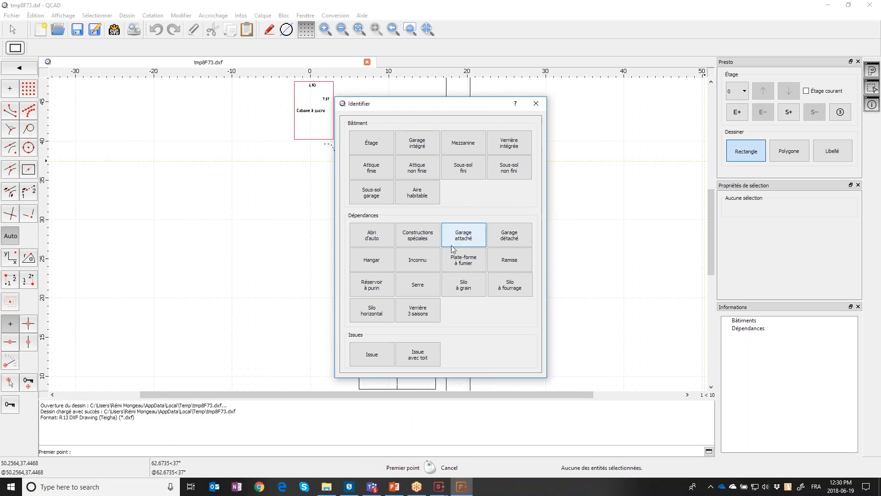
pyautogui.click(471, 235)
pyautogui.write('5')
pyautogui.press('Tab')
pyautogui.write('2')
pyautogui.click(466, 321)
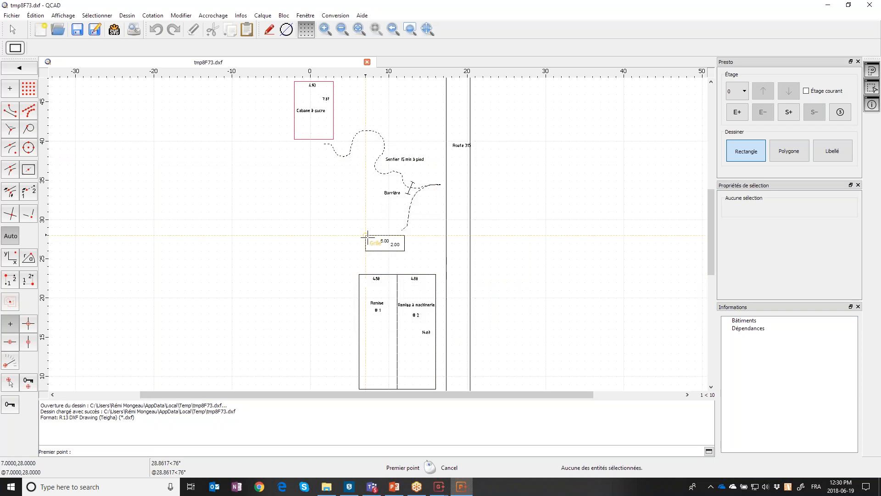
pyautogui.click(307, 246)
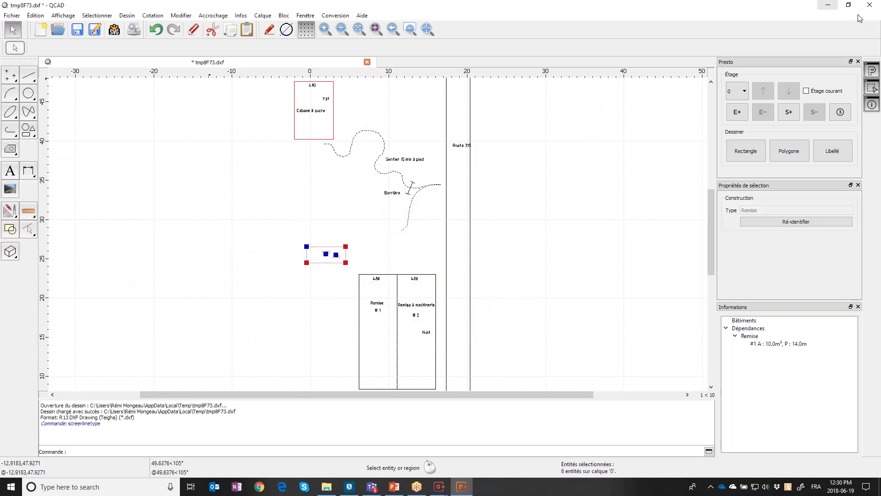
# Close QCAD, saving the sketch and accepting the file format warning
pyautogui.click(870, 5)
pyautogui.click(464, 259)
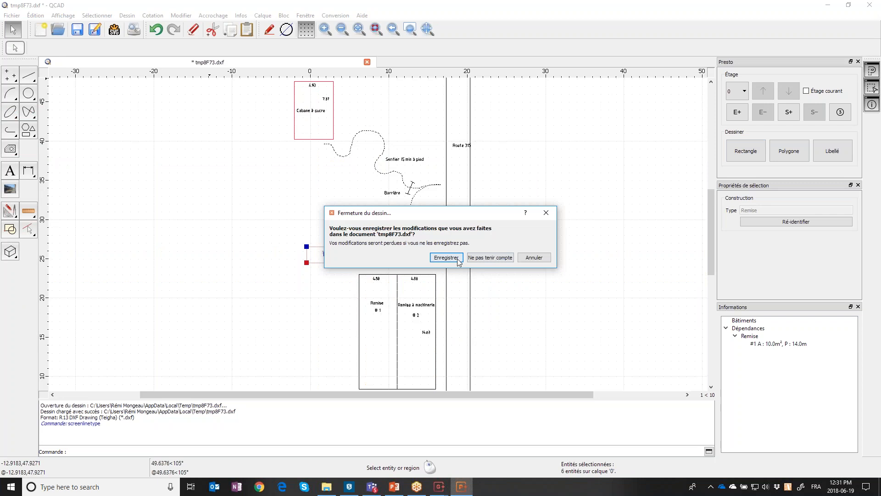
pyautogui.click(497, 270)
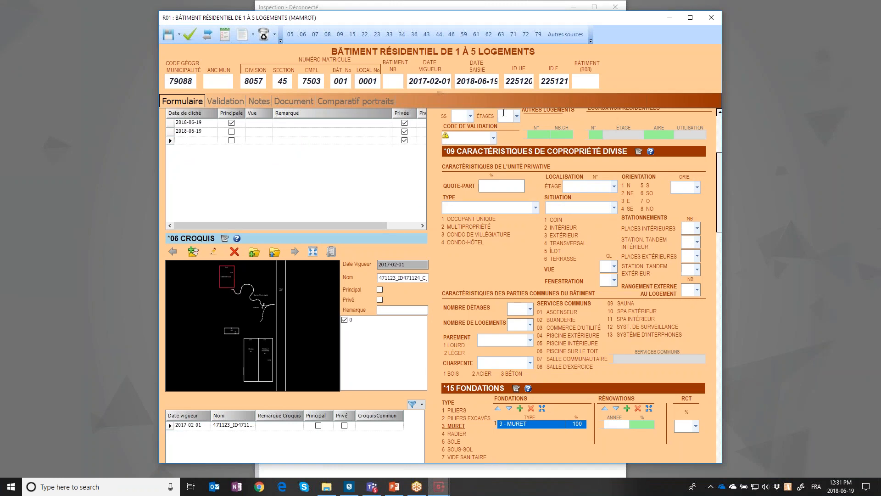
# Add a new Remise row with area 10 and height 2
pyautogui.scroll(-10, 537, 208)
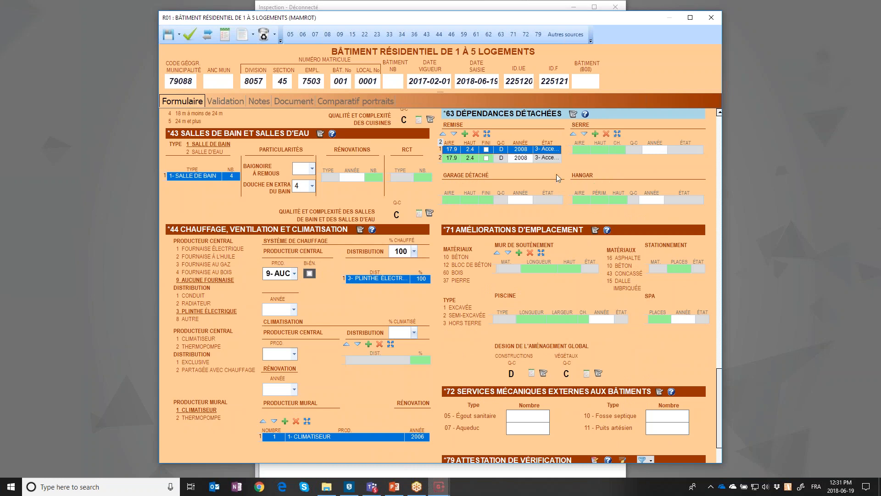
pyautogui.click(465, 134)
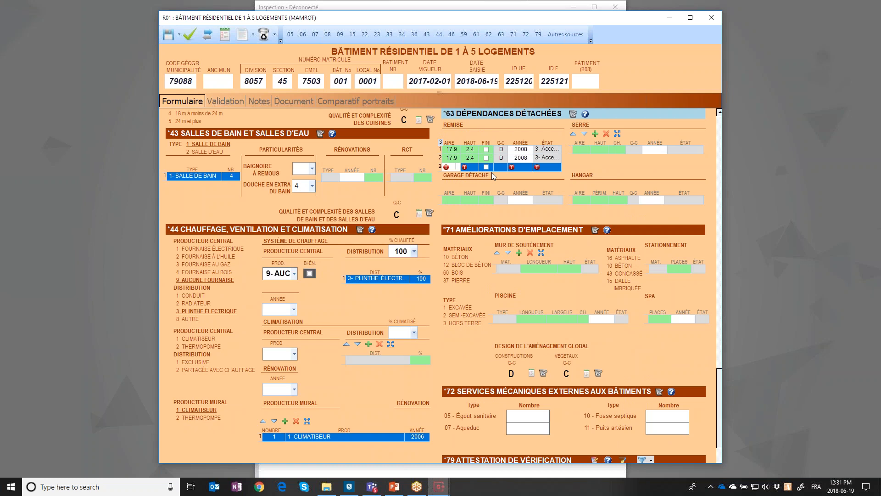
pyautogui.write('50')
pyautogui.press('BackSpace')
pyautogui.write('20')
pyautogui.press('Tab')
pyautogui.hotkey('shift', 'Tab')
pyautogui.write('10')
pyautogui.press('Tab')
pyautogui.write('2')
pyautogui.press('Tab')
# Rate the shed quality C in the B63 guide (foundation C, cladding B, complexity C)
pyautogui.click(499, 167)
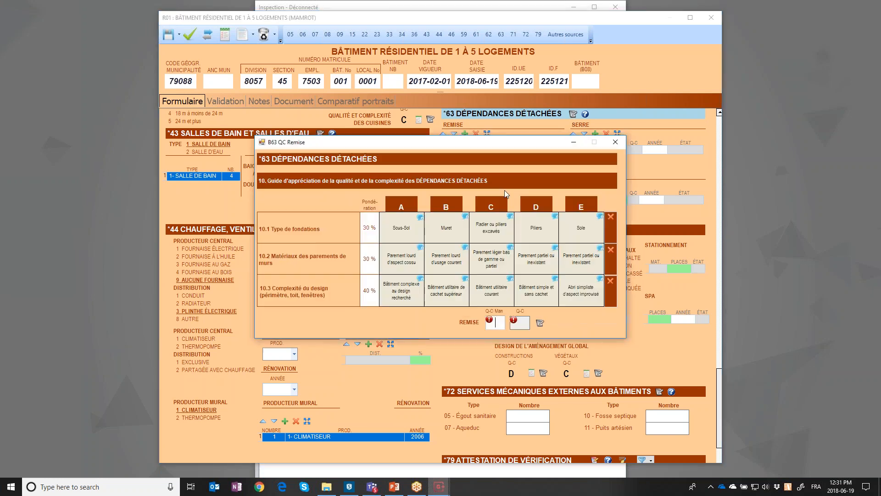
pyautogui.click(491, 228)
pyautogui.click(447, 259)
pyautogui.click(501, 294)
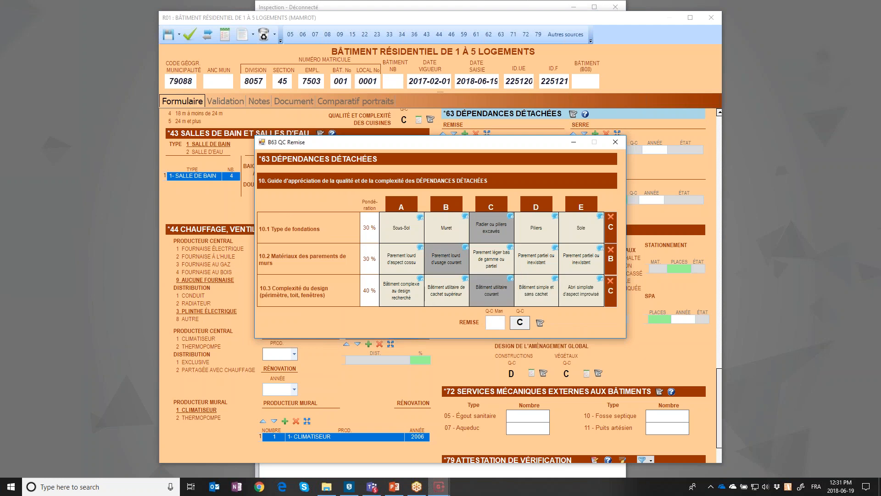
pyautogui.click(615, 142)
# Set the shed's year to 2018 and condition to 2
pyautogui.click(529, 168)
pyautogui.click(525, 185)
pyautogui.click(557, 168)
pyautogui.click(555, 194)
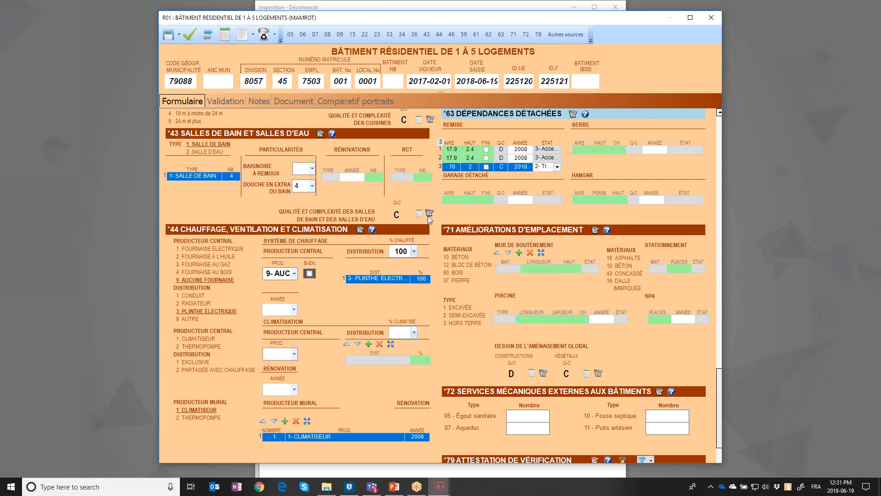
# Add a 2017 kitchen renovation with count 1 in section 36 Cuisines
pyautogui.scroll(1, 427, 197)
pyautogui.scroll(1, 427, 196)
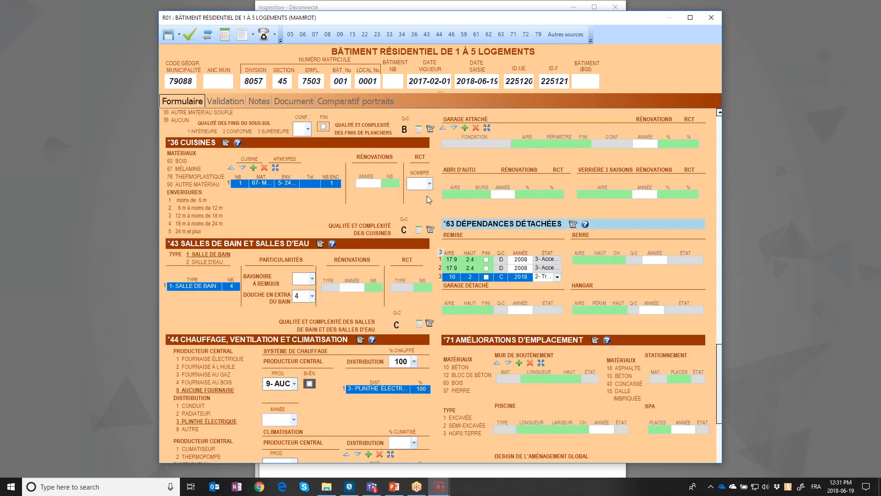
pyautogui.click(379, 169)
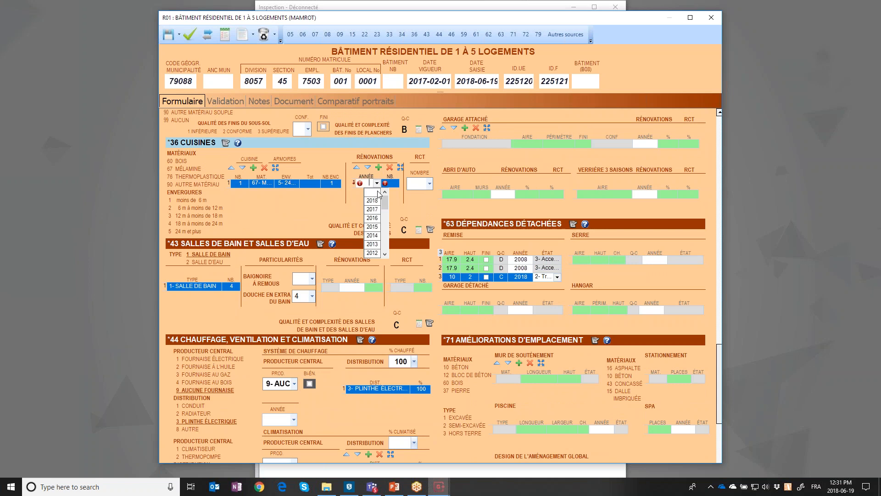
pyautogui.click(379, 213)
pyautogui.write('1')
pyautogui.press('Tab')
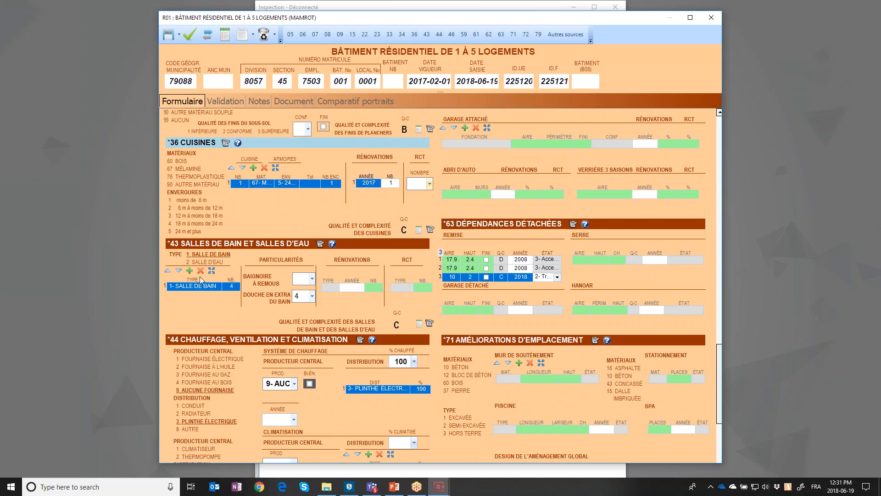
# Add a 2- SALLE D'EAU bathroom row with count 1 in section 43
pyautogui.click(206, 296)
pyautogui.click(219, 297)
pyautogui.click(195, 324)
pyautogui.write('1')
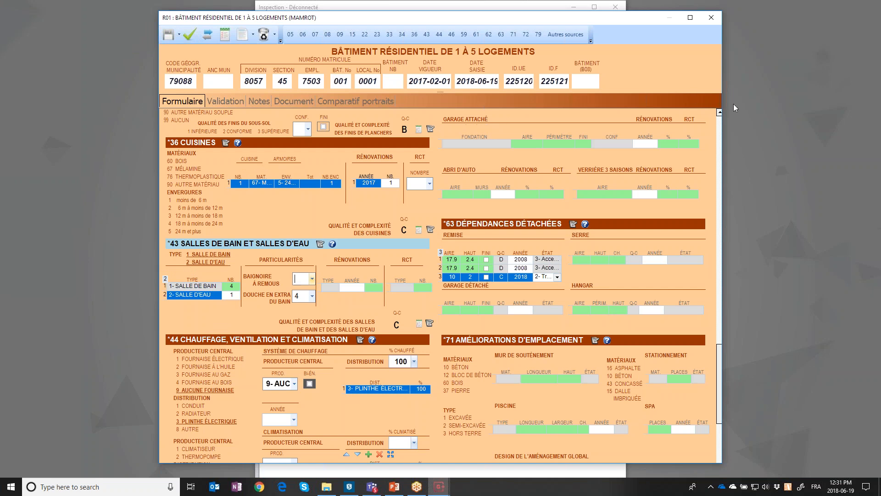
# Scroll back to the top of the form and close the R01 window
pyautogui.click(721, 123)
pyautogui.click(720, 122)
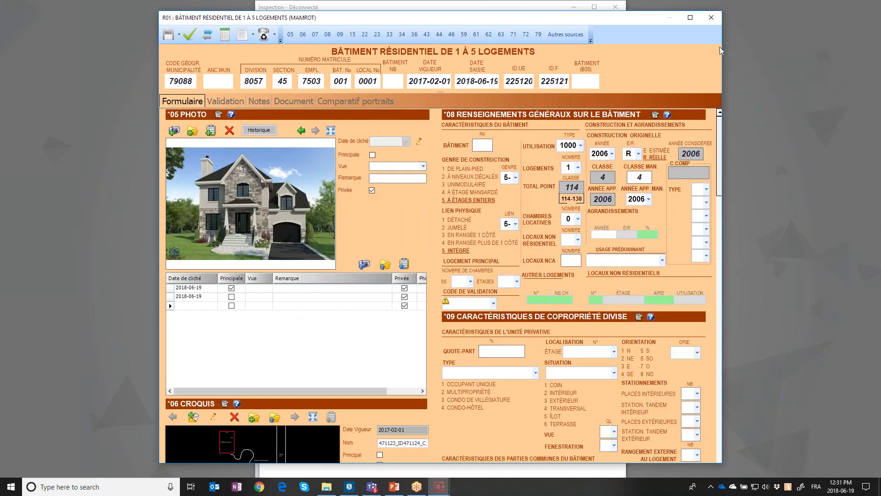
pyautogui.click(295, 287)
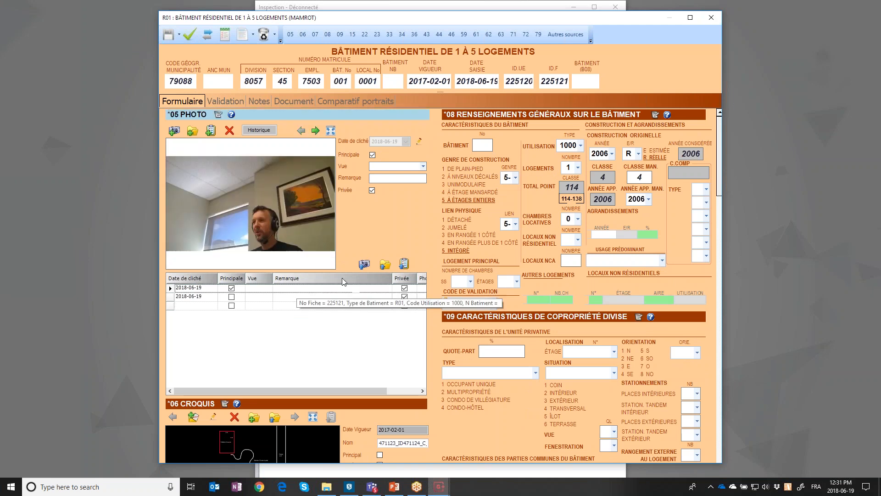
pyautogui.click(711, 18)
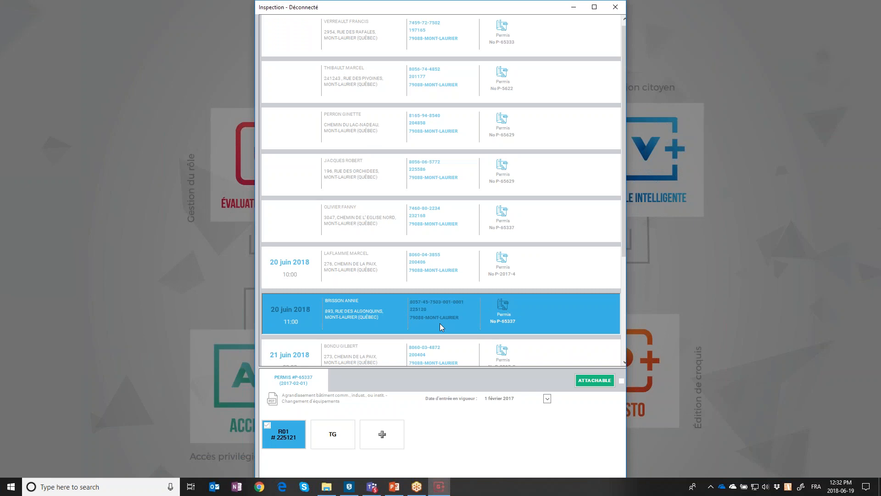
# Add 01- ÉCLAIRAGE to the TG form's site services and close the TG: TERRAIN GÉNÉRAL window
pyautogui.click(342, 434)
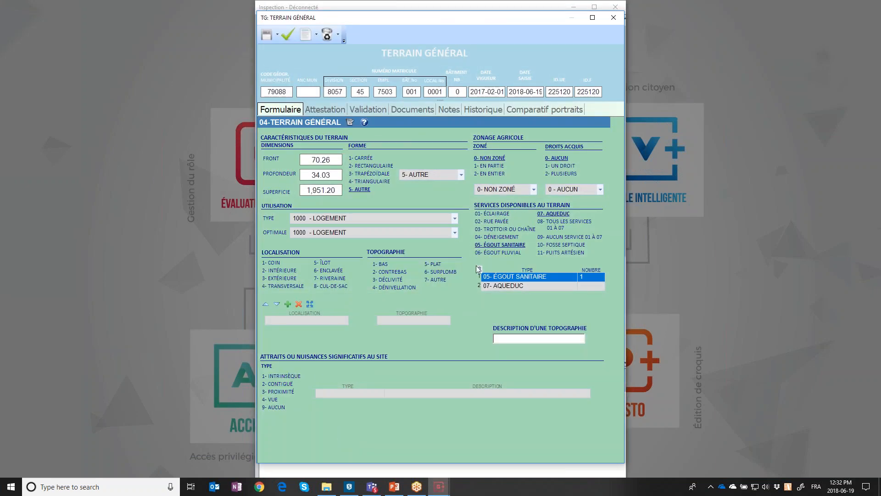
pyautogui.click(500, 216)
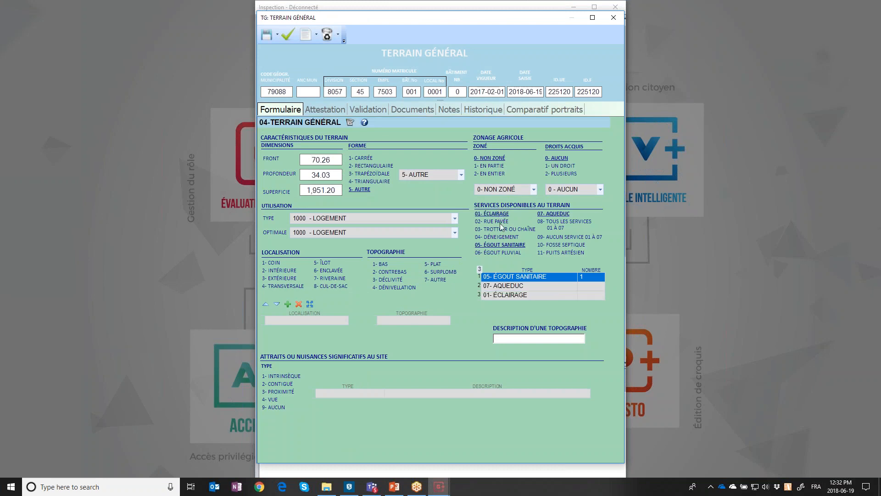
pyautogui.click(270, 35)
pyautogui.click(618, 20)
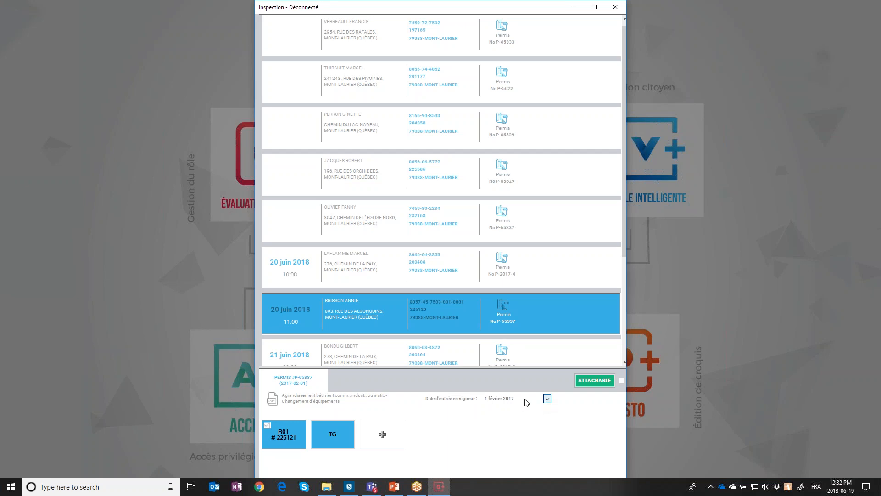
# Set the effective date to 1 February 2018, mark the 20 juin 11:00 visit attachable, and select the visit above it
pyautogui.click(547, 399)
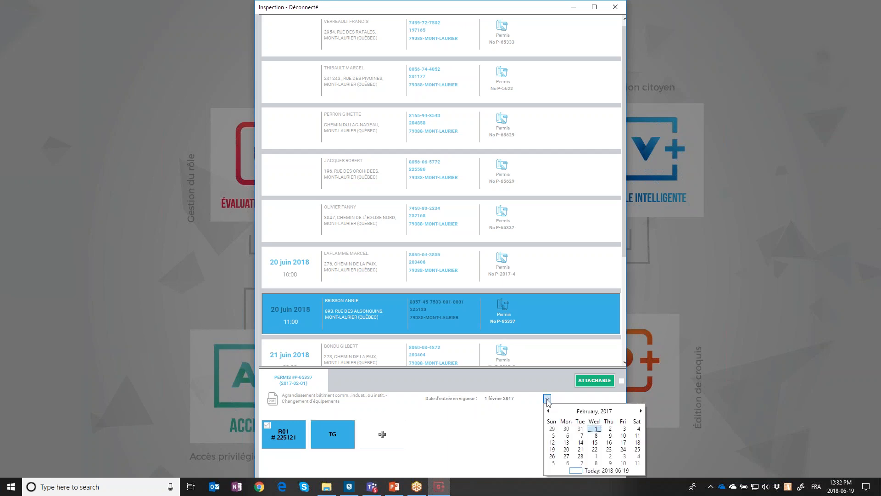
pyautogui.click(641, 411)
pyautogui.click(641, 411)
pyautogui.click(641, 411)
pyautogui.click(641, 411)
pyautogui.click(641, 411)
pyautogui.click(641, 411)
pyautogui.click(641, 411)
pyautogui.click(641, 411)
pyautogui.click(640, 412)
pyautogui.click(641, 412)
pyautogui.click(641, 412)
pyautogui.click(641, 412)
pyautogui.click(603, 430)
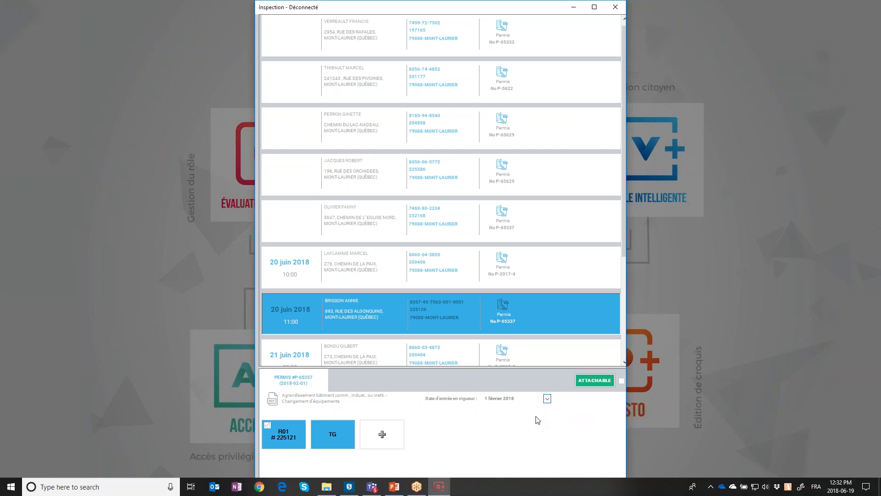
pyautogui.click(588, 382)
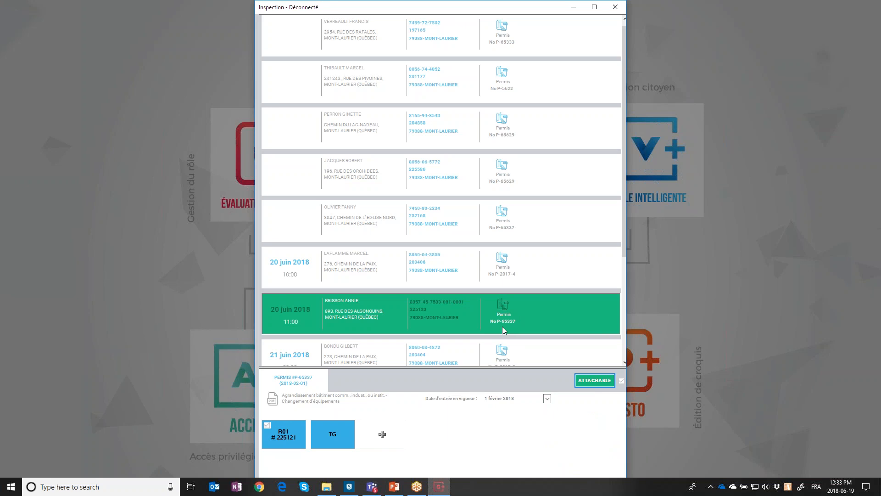
pyautogui.click(421, 223)
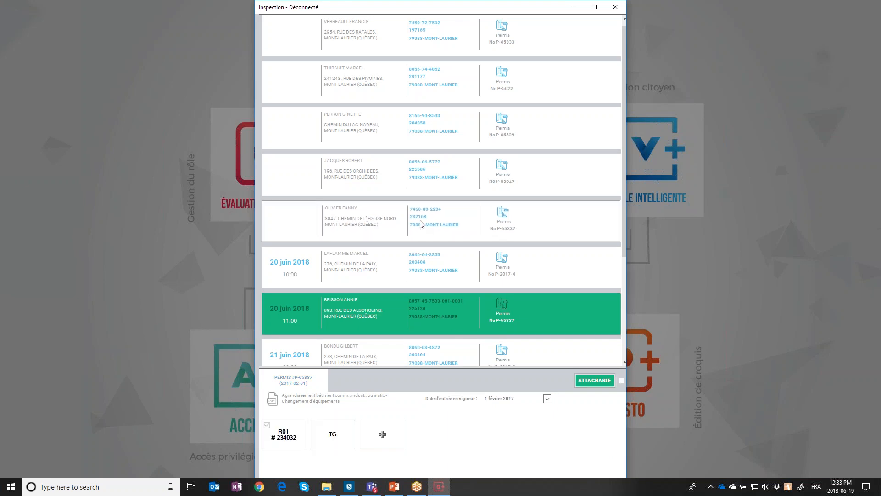
# Open R01 form # 234032 and add a 2016 kitchen renovation with count 1
pyautogui.click(294, 442)
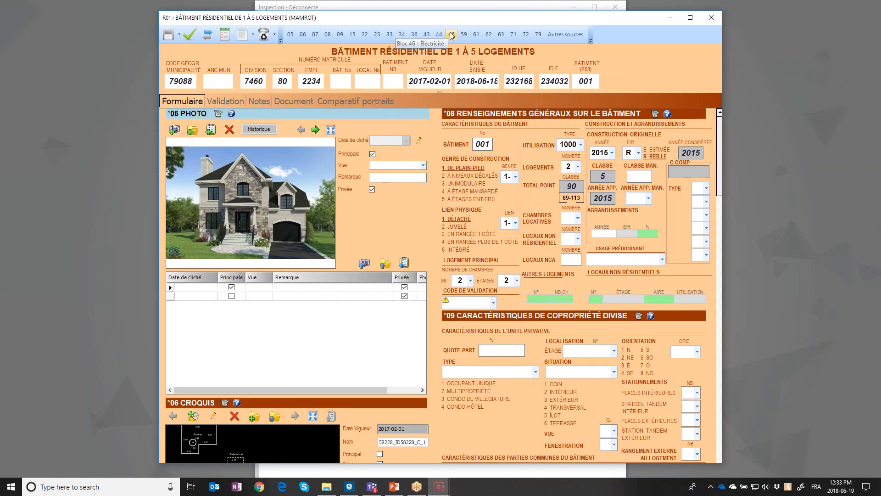
pyautogui.click(414, 34)
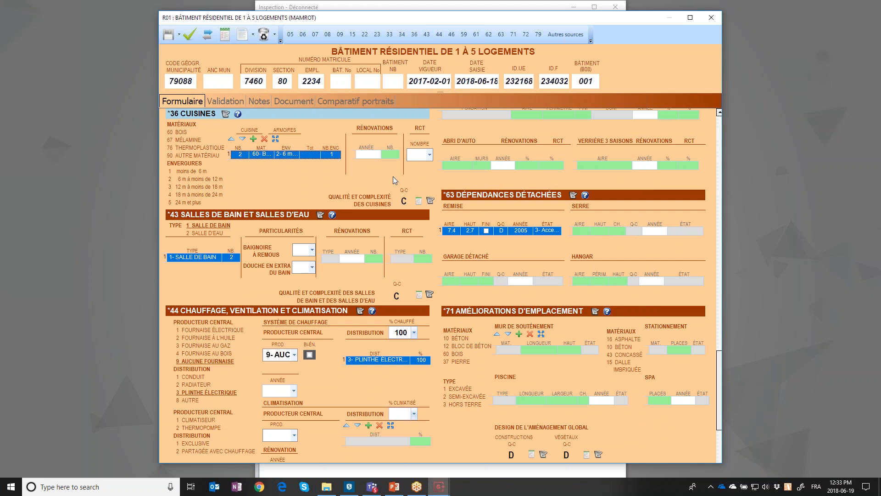
pyautogui.click(378, 139)
pyautogui.click(379, 155)
pyautogui.click(375, 190)
pyautogui.click(395, 155)
pyautogui.write('1')
pyautogui.press('Tab')
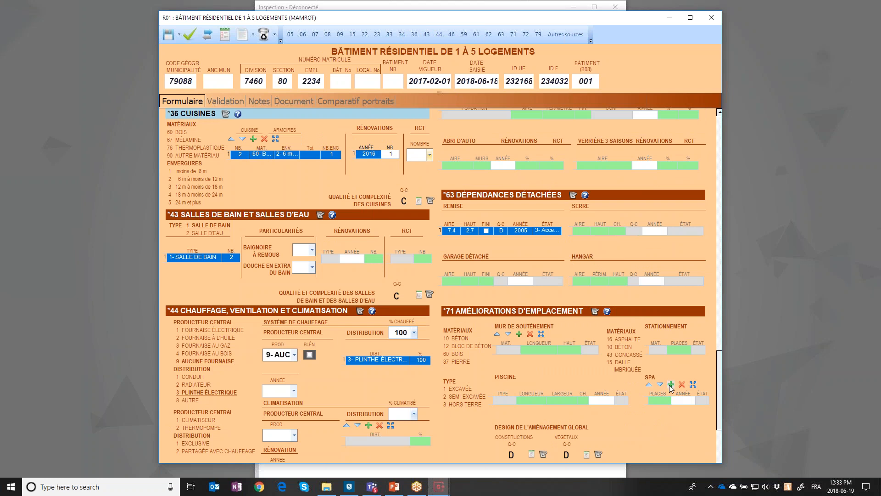
# Add a spa row with 4 places from 2017, then close the R01 form
pyautogui.click(672, 384)
pyautogui.write('4')
pyautogui.press('Tab')
pyautogui.write('2017')
pyautogui.press('Tab')
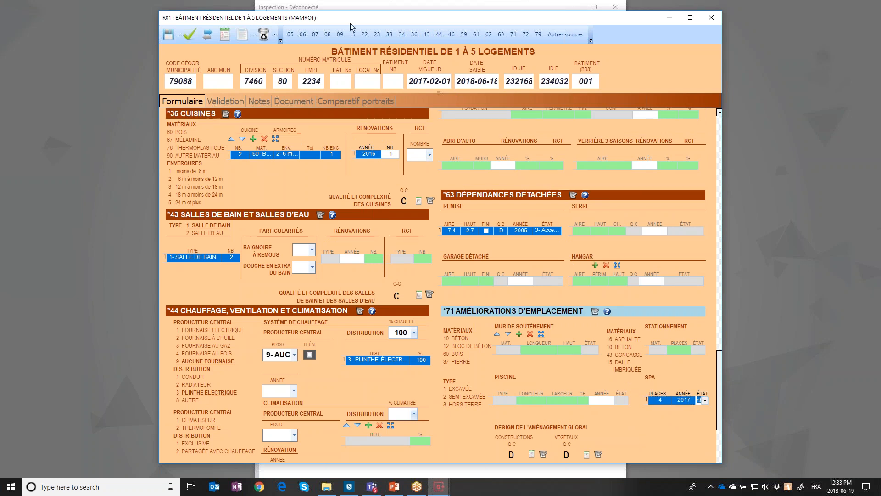
pyautogui.click(712, 19)
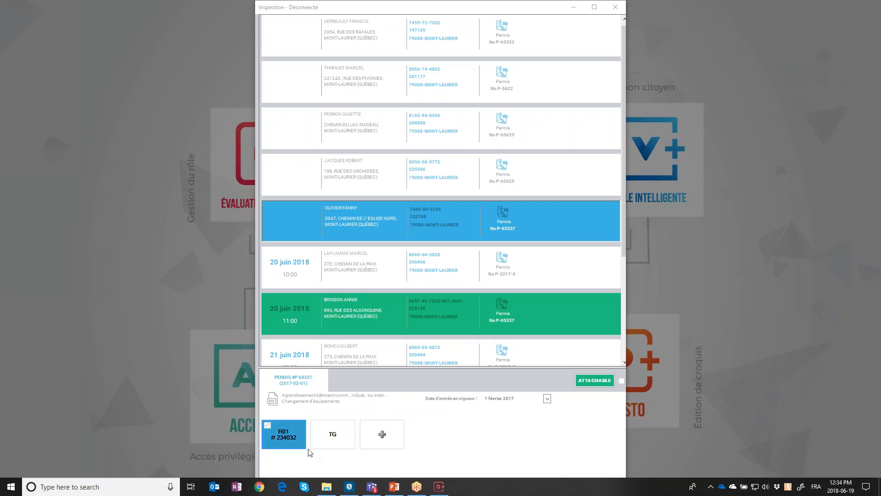
# Add an A01 form to the visit and open the new A01 # 234033
pyautogui.click(378, 438)
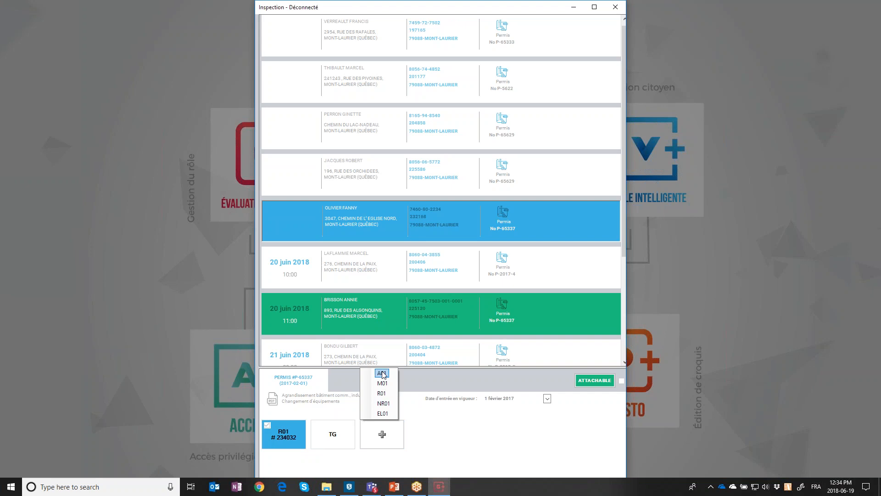
pyautogui.press('Return')
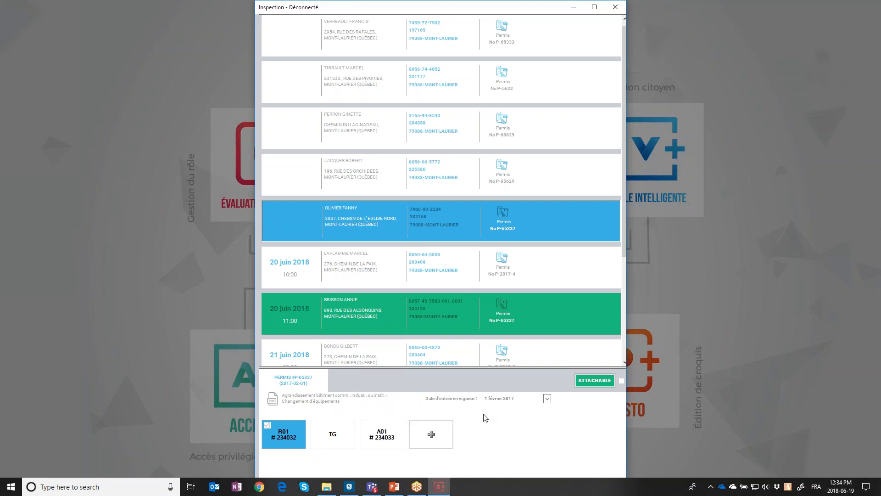
pyautogui.click(383, 439)
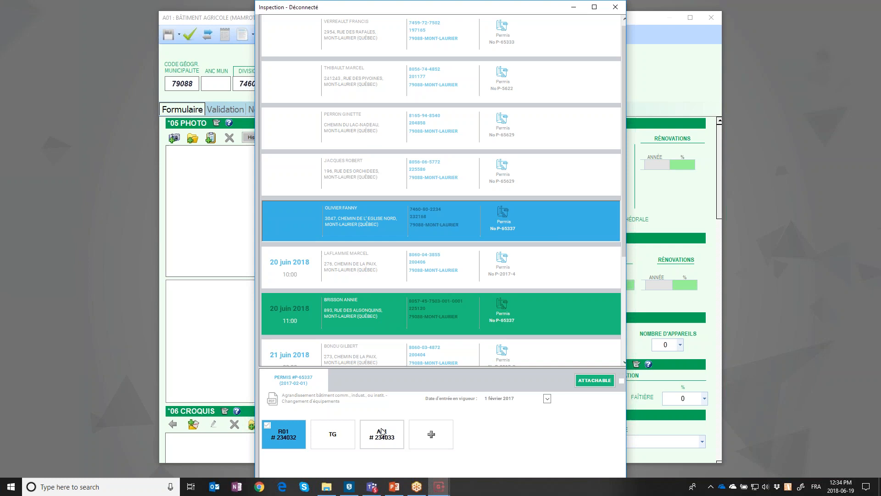
# Set the A01 building use type to 90, construction year 2017, and its condition code
pyautogui.click(243, 19)
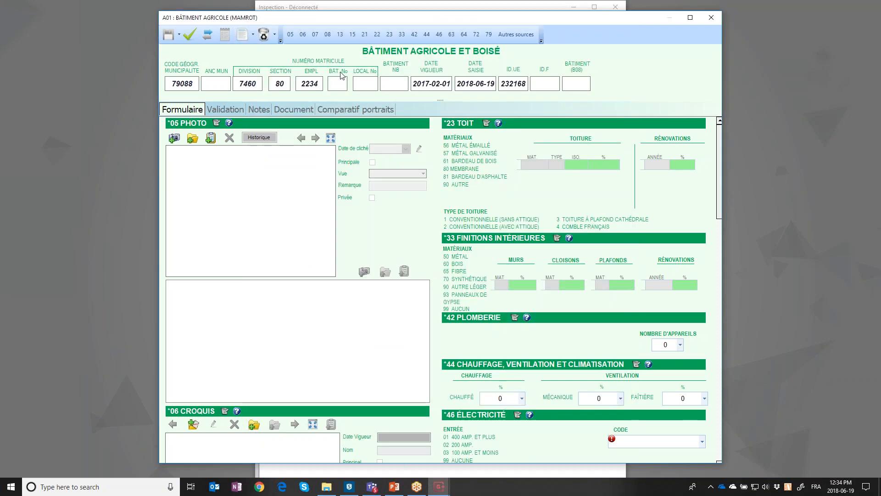
pyautogui.scroll(-3, 519, 241)
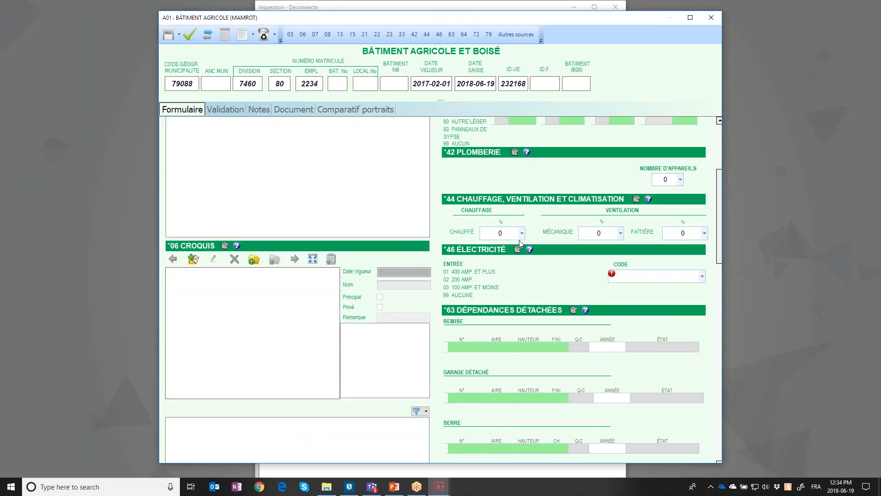
pyautogui.scroll(-5, 521, 243)
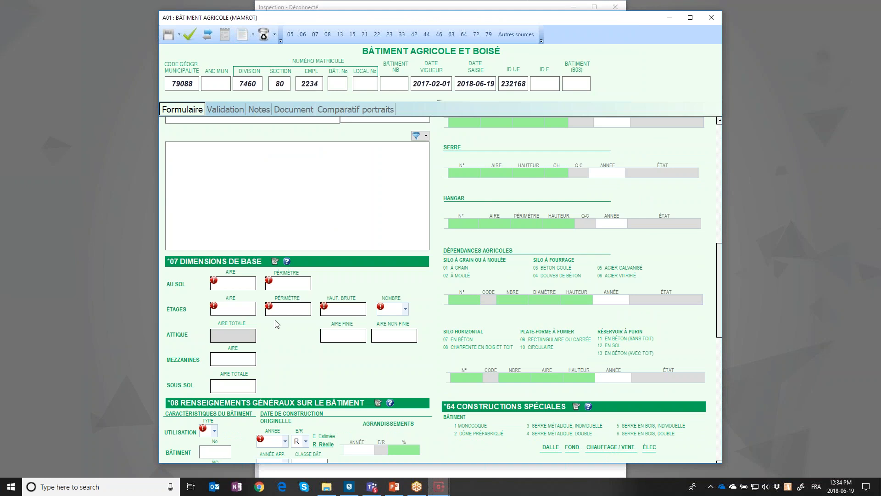
pyautogui.scroll(-2, 260, 293)
pyautogui.click(215, 320)
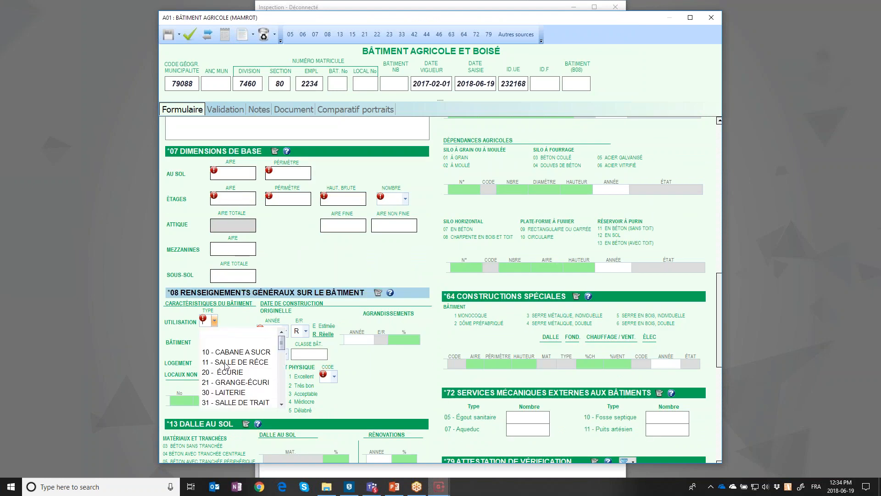
pyautogui.scroll(-6, 282, 362)
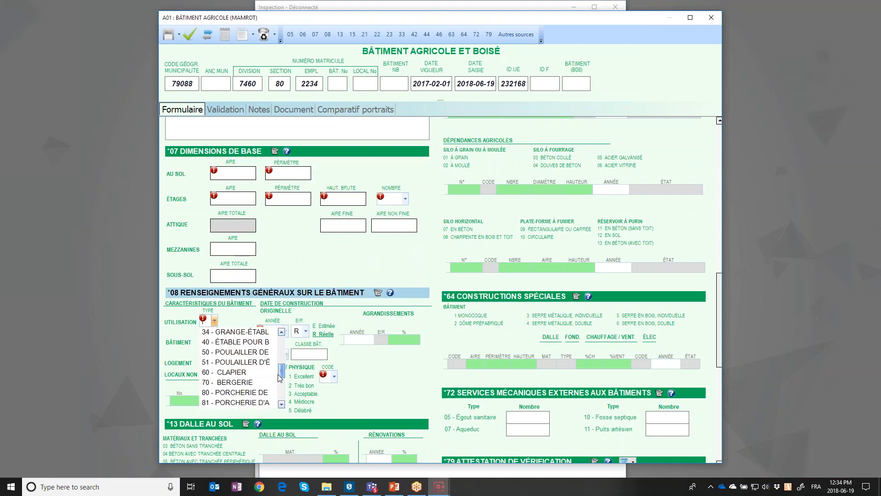
pyautogui.click(240, 377)
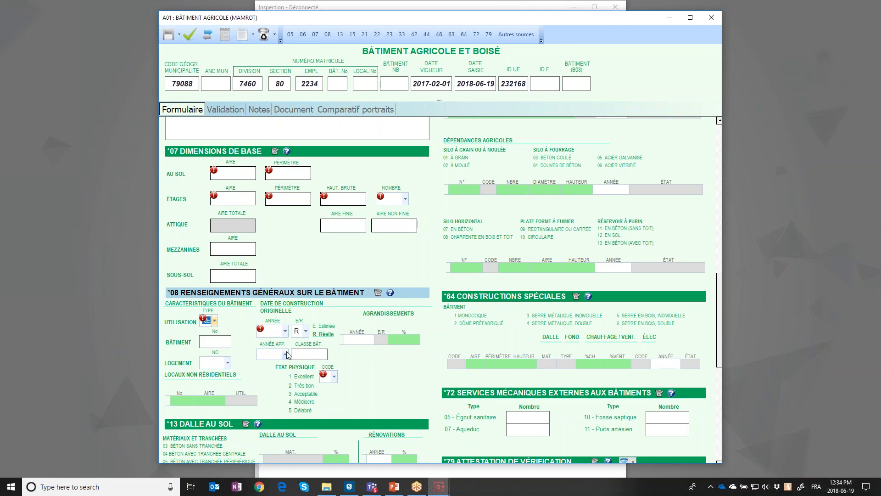
pyautogui.click(285, 331)
pyautogui.click(273, 363)
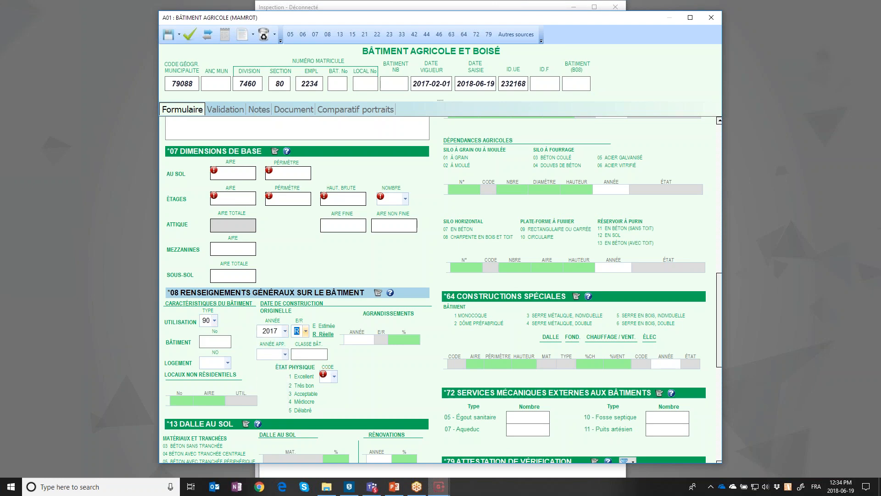
pyautogui.click(305, 386)
# Add a greenhouse (Serre) row to the detached outbuildings and review the validation errors
pyautogui.scroll(1, 478, 344)
pyautogui.scroll(2, 476, 342)
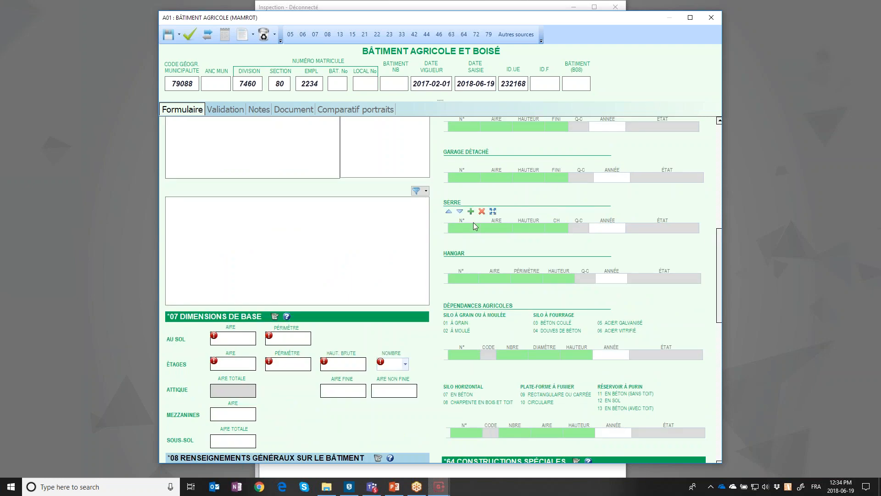
pyautogui.click(470, 212)
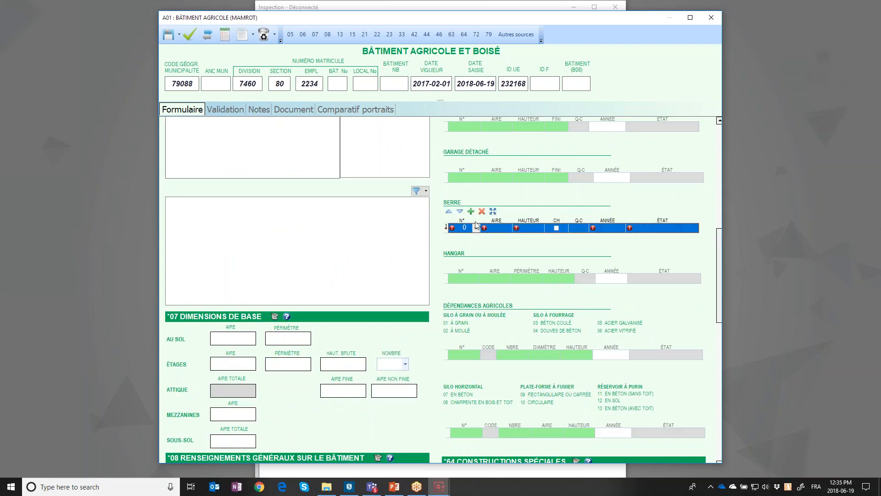
pyautogui.scroll(1, 497, 243)
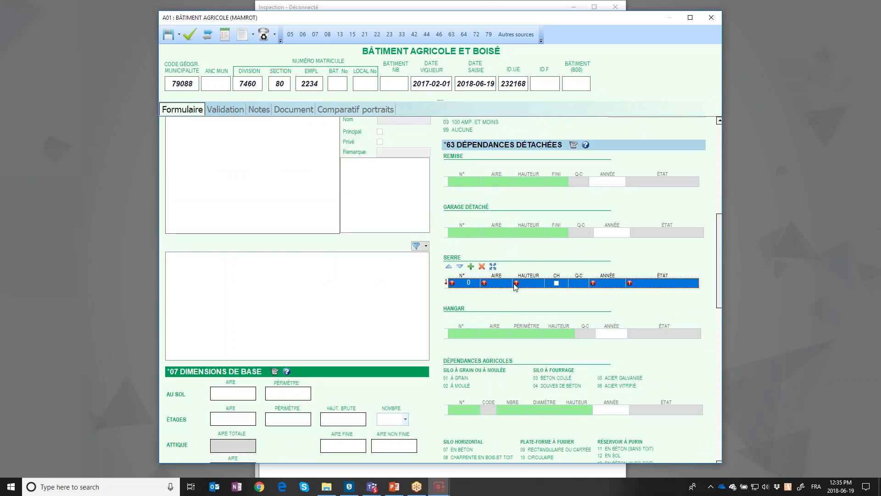
pyautogui.click(225, 109)
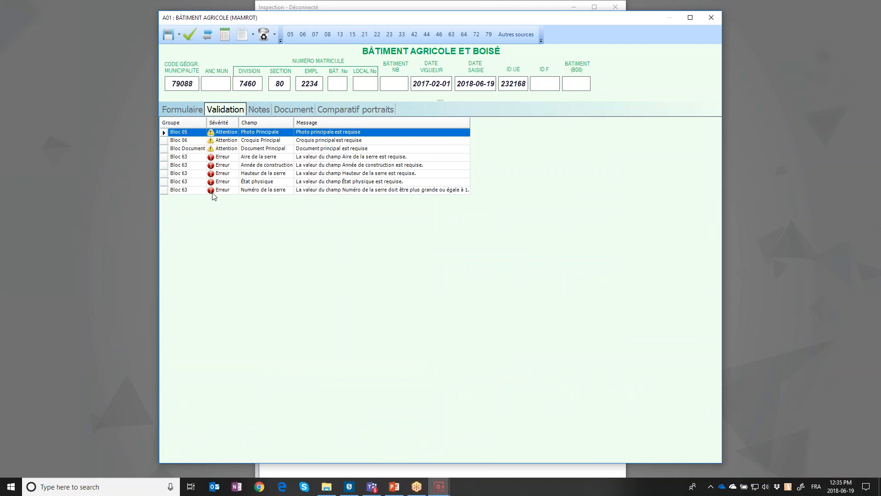
pyautogui.click(202, 111)
pyautogui.scroll(-5, 494, 284)
# Enter greenhouse number 1, area 200 and height 2
pyautogui.click(477, 327)
pyautogui.click(476, 324)
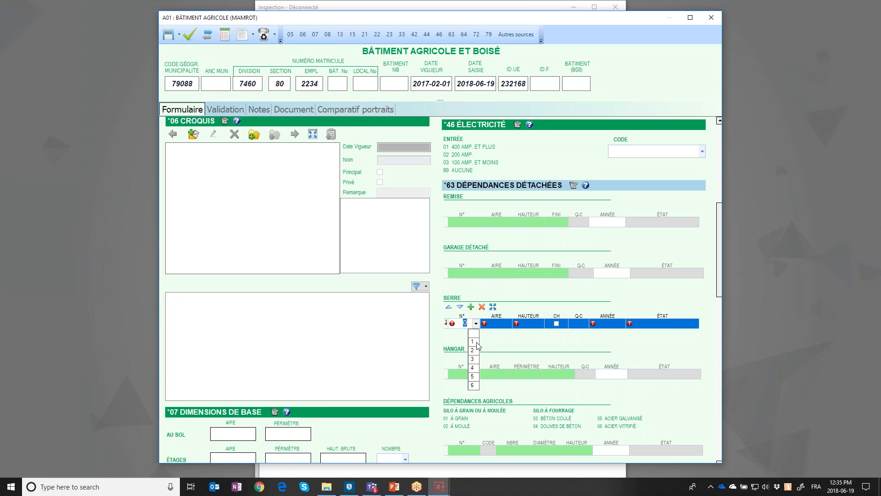
pyautogui.click(477, 342)
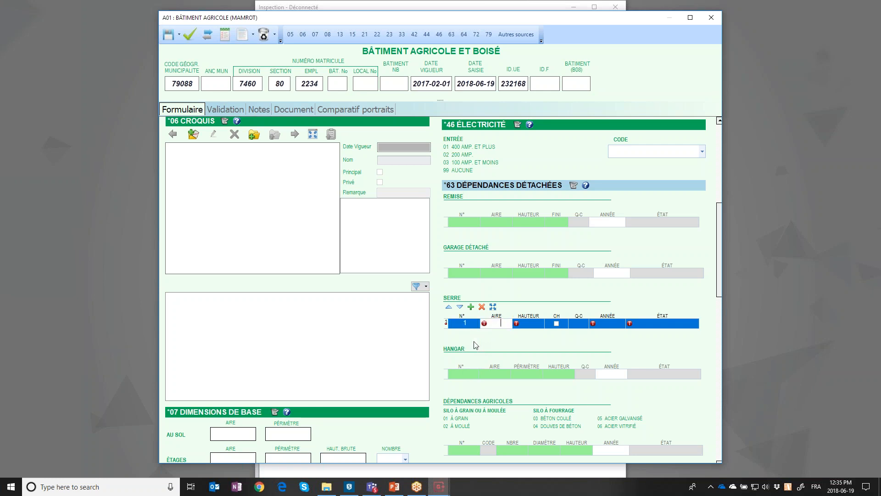
pyautogui.write('200')
pyautogui.press('Tab')
pyautogui.write('2')
pyautogui.press('Tab')
pyautogui.press('Tab')
# Rate the greenhouse quality D: pillars, double polyethylene, simple building without character
pyautogui.click(579, 324)
pyautogui.click(537, 224)
pyautogui.click(545, 256)
pyautogui.click(547, 272)
pyautogui.click(616, 142)
# Give the greenhouse year 2017 and condition 3, then save and close the A01 form
pyautogui.click(613, 325)
pyautogui.write('2017')
pyautogui.press('Tab')
pyautogui.write('3')
pyautogui.click(190, 36)
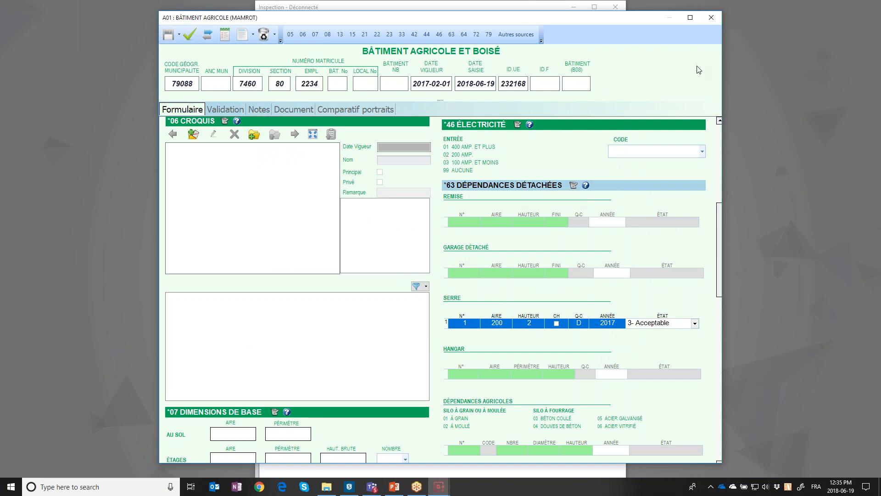
pyautogui.click(713, 20)
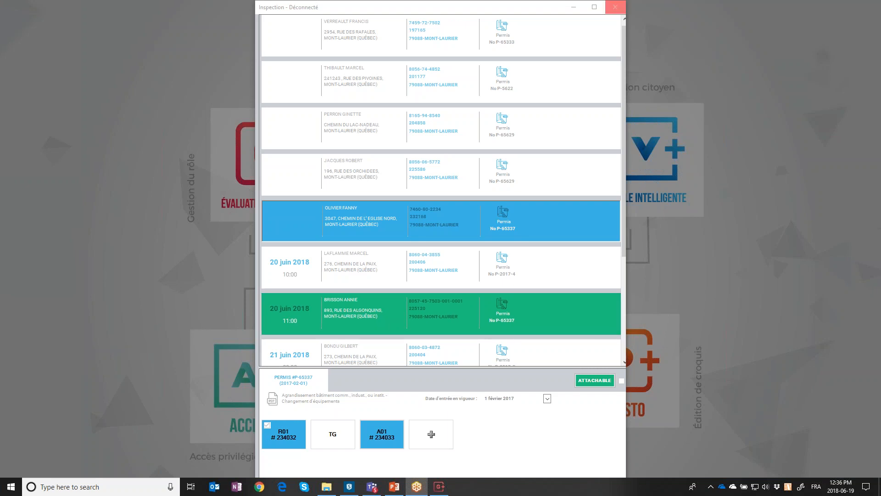
# Close the offline inspection window and bring the Downloads folder forward
pyautogui.click(618, 7)
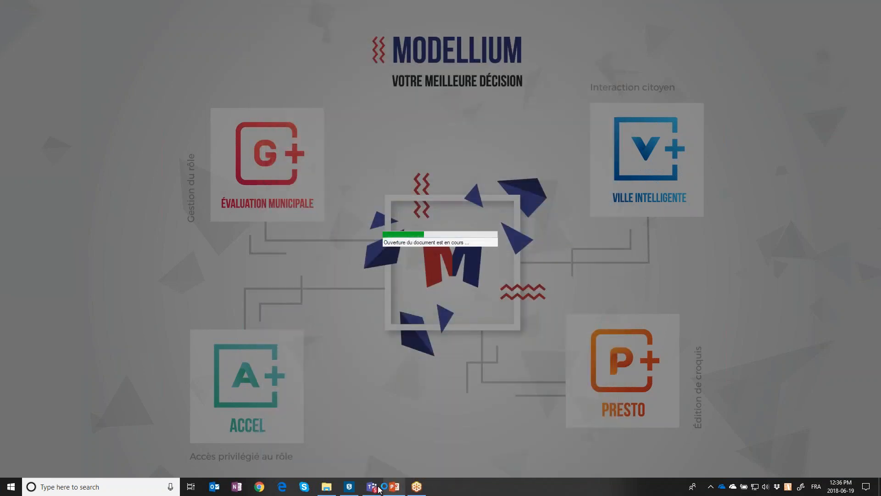
pyautogui.click(326, 487)
# Launch Modellium.EvaluationMunicipale from Downloads and sign in with the username and password
pyautogui.doubleClick(134, 118)
pyautogui.hotkey('alt', 'Left')
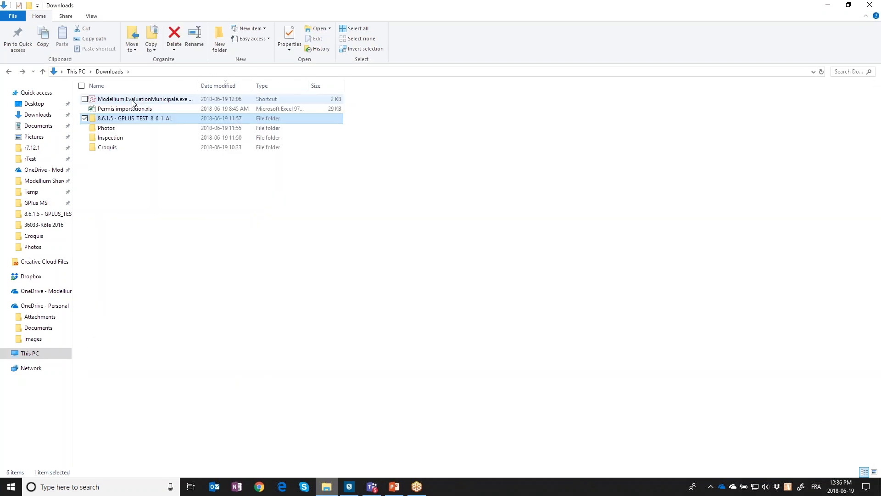
pyautogui.doubleClick(134, 100)
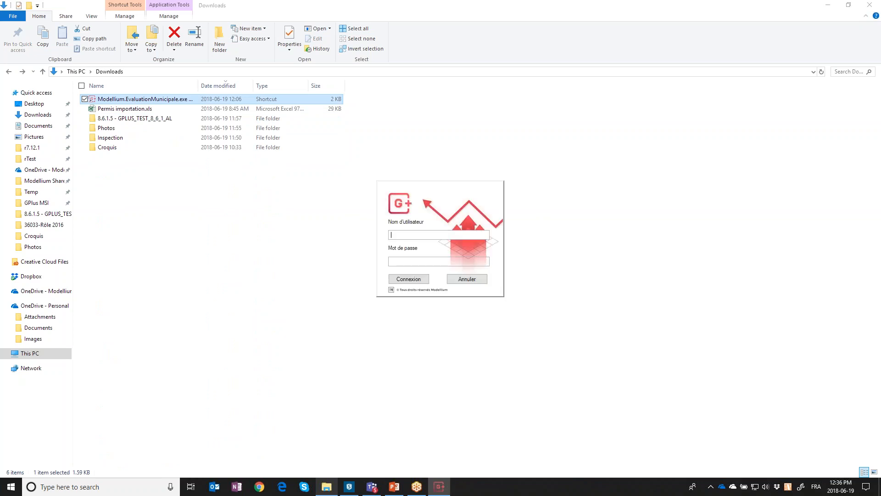
pyautogui.write('mon')
pyautogui.press('Tab')
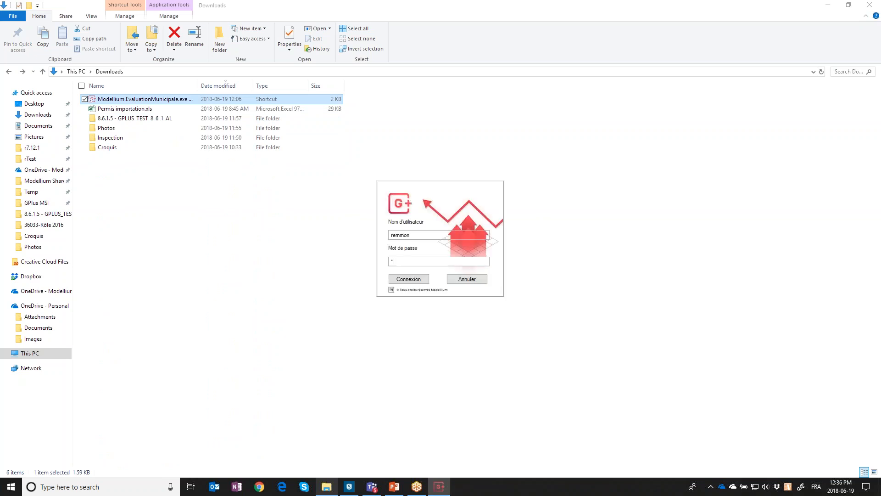
pyautogui.press('Return')
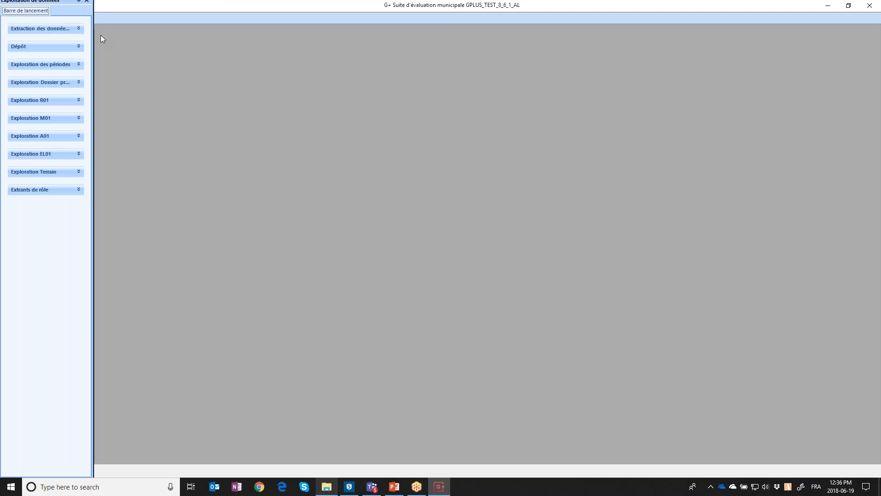
# Switch to the Continuité du rôle launch list and open Mutation under Gestion des processus
pyautogui.click(5, 115)
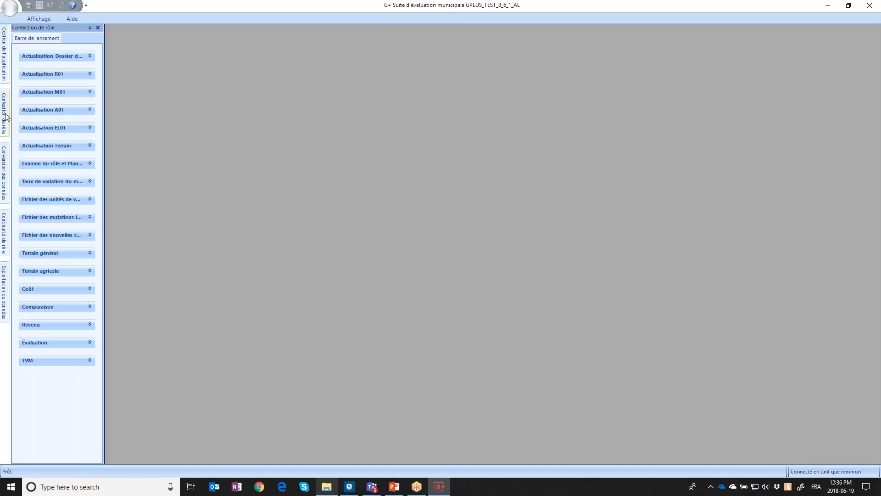
pyautogui.click(6, 237)
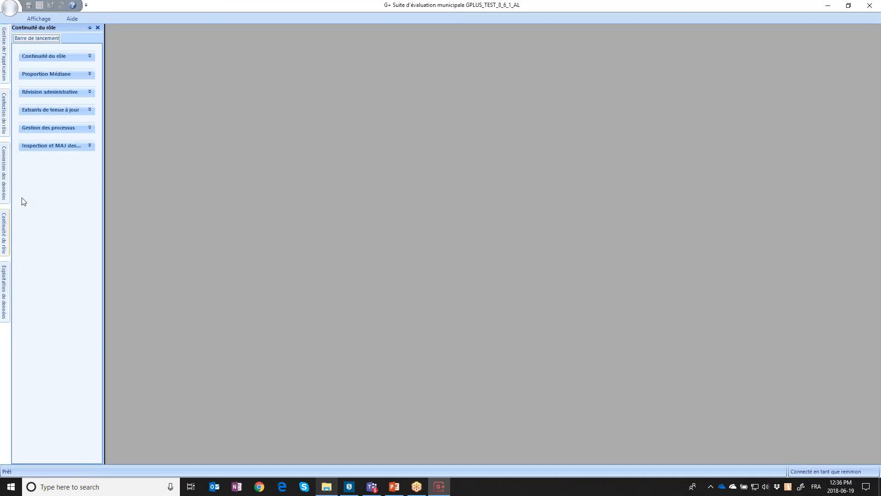
pyautogui.click(75, 57)
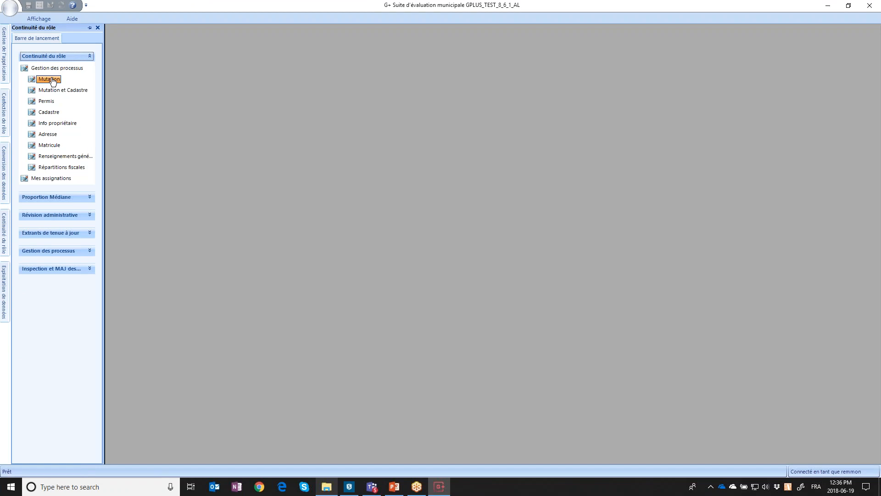
pyautogui.click(52, 79)
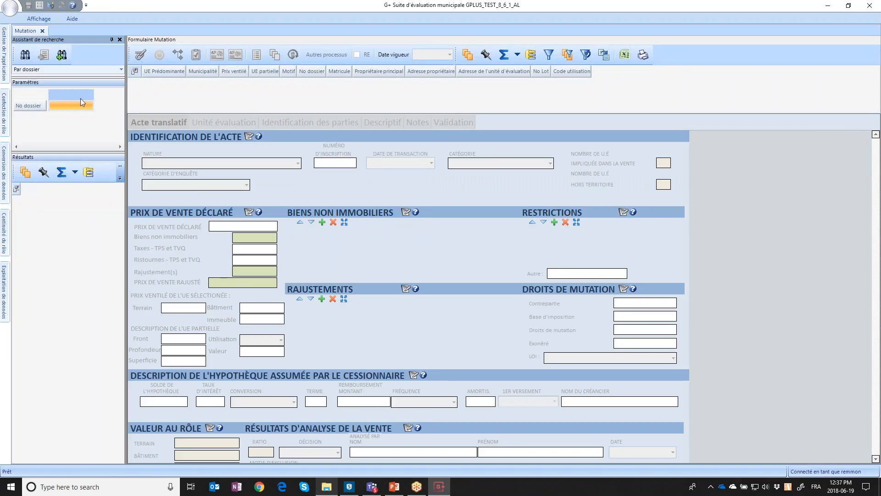
# Search No dossier 225120 and continue past the .NET exception dialog
pyautogui.write('225120')
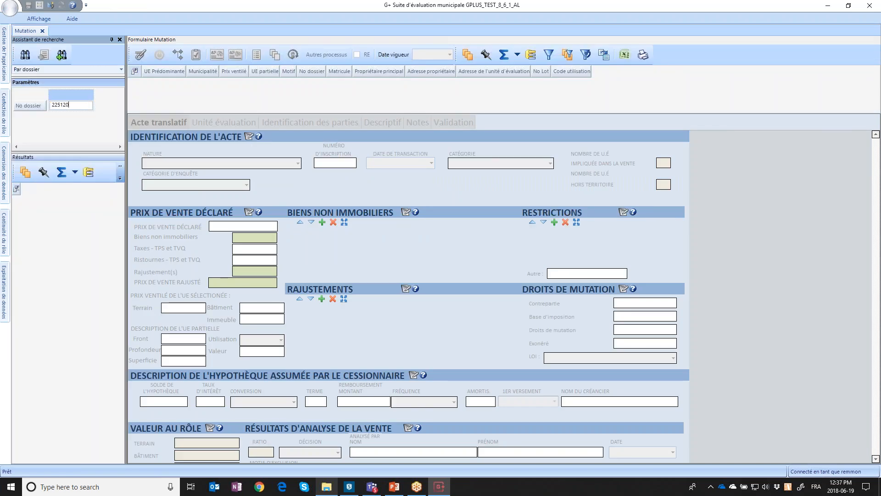
pyautogui.click(62, 55)
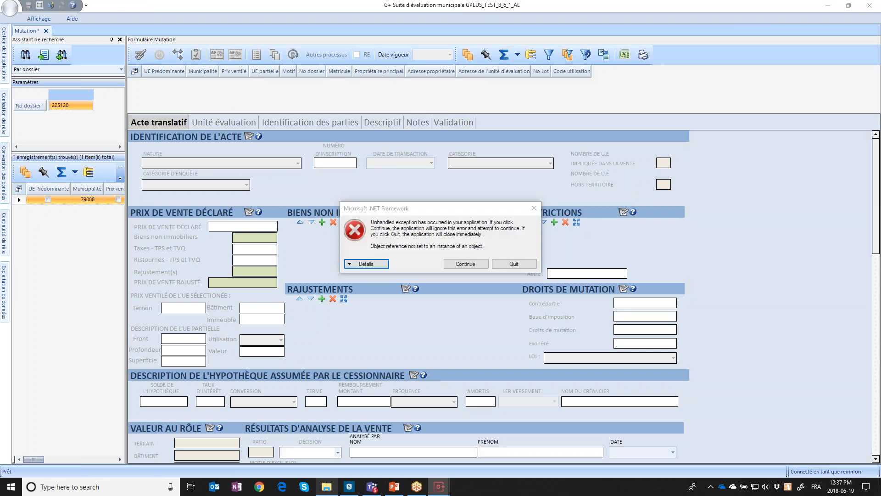
pyautogui.click(462, 263)
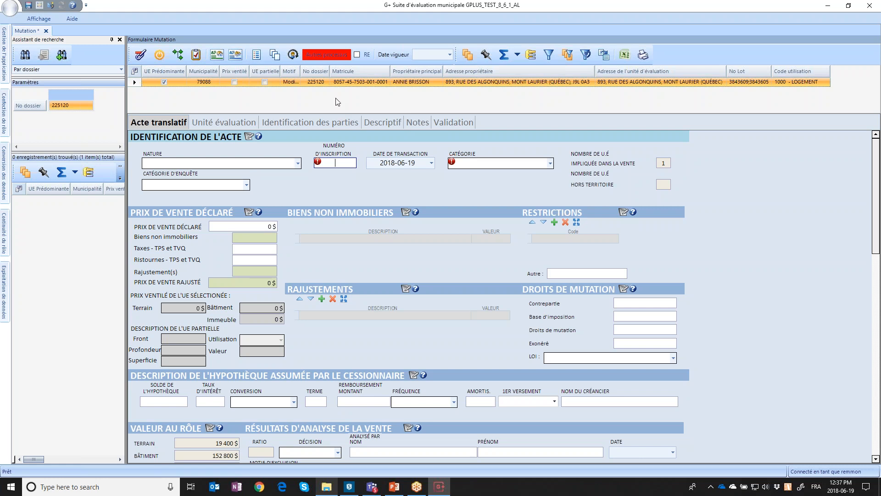
# Enter inscription 12345, date 2017-12-20 and category 1 - U.E. complète existante
pyautogui.write('12345')
pyautogui.press('Tab')
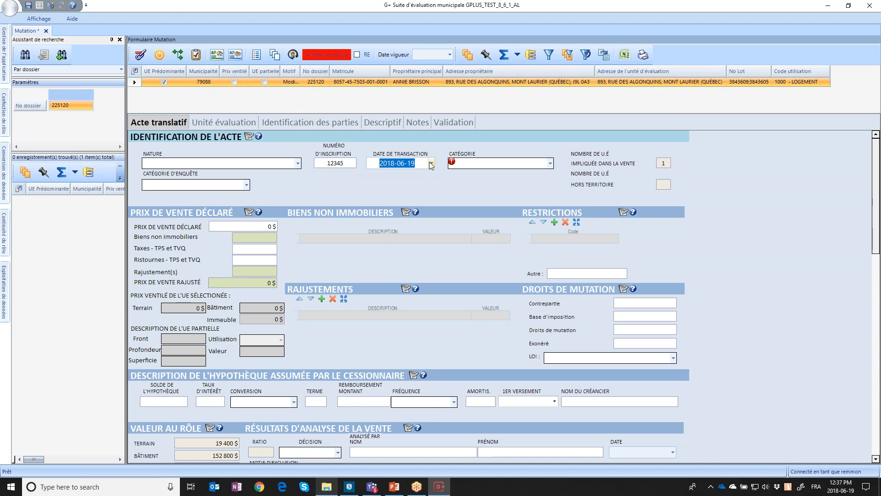
pyautogui.click(432, 165)
pyautogui.click(338, 180)
pyautogui.click(338, 180)
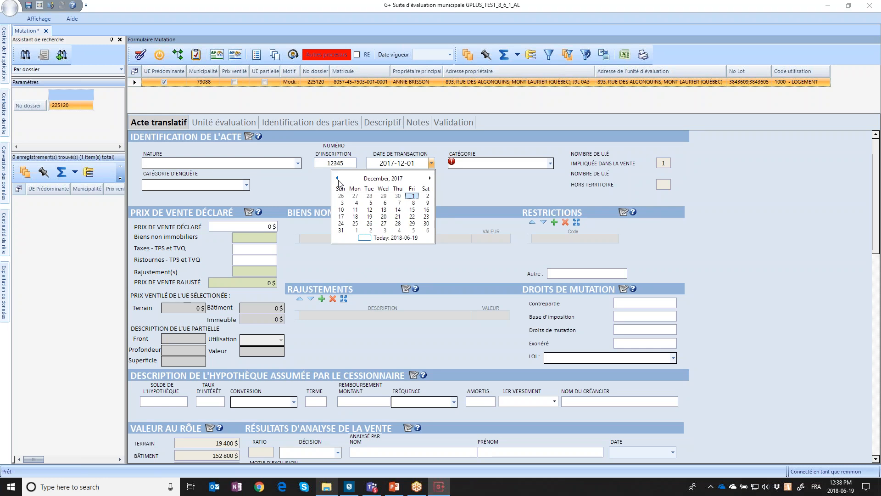
pyautogui.click(384, 216)
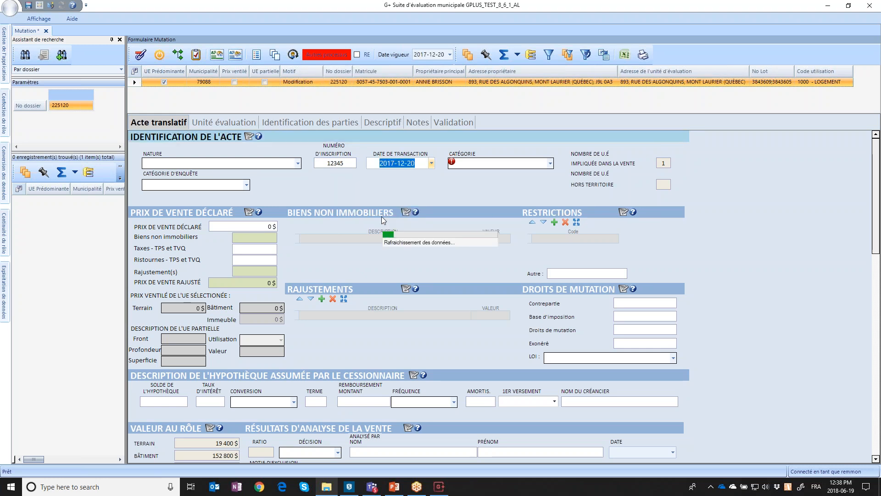
pyautogui.click(550, 163)
pyautogui.click(512, 188)
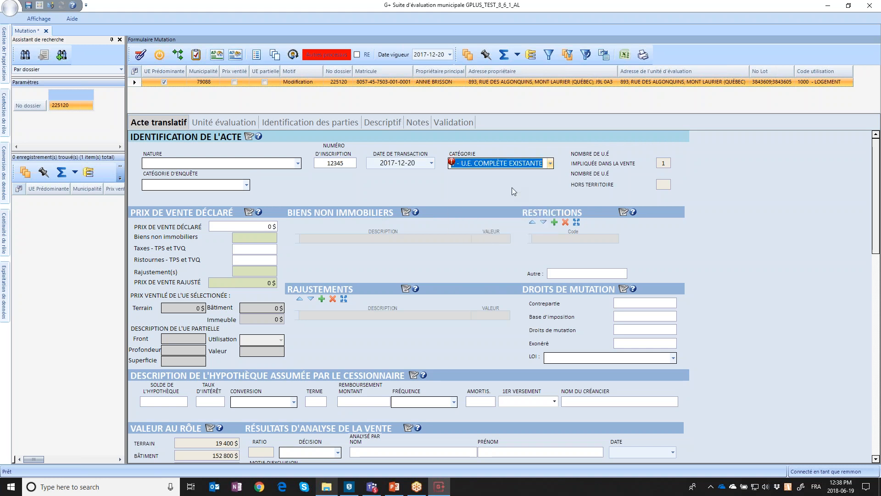
# Enter a declared sale price of 150 and display the transaction parties
pyautogui.click(271, 226)
pyautogui.write('5')
pyautogui.write('54')
pyautogui.press('BackSpace')
pyautogui.write('150')
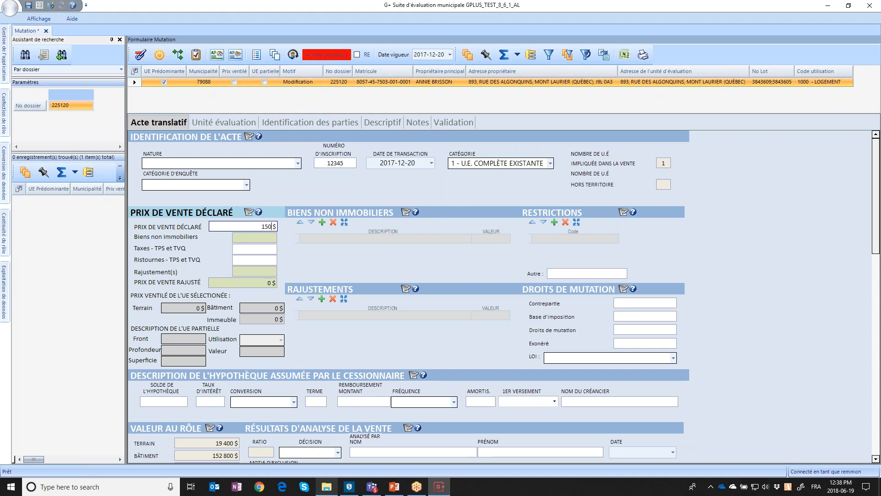
pyautogui.click(308, 124)
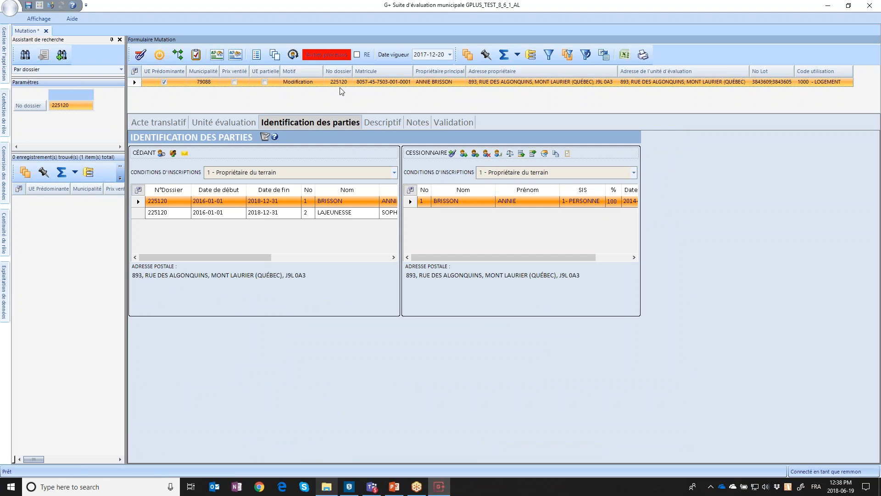
# Review other processes on file 225120, then finish the mutation confirming the certificate reason
pyautogui.click(327, 56)
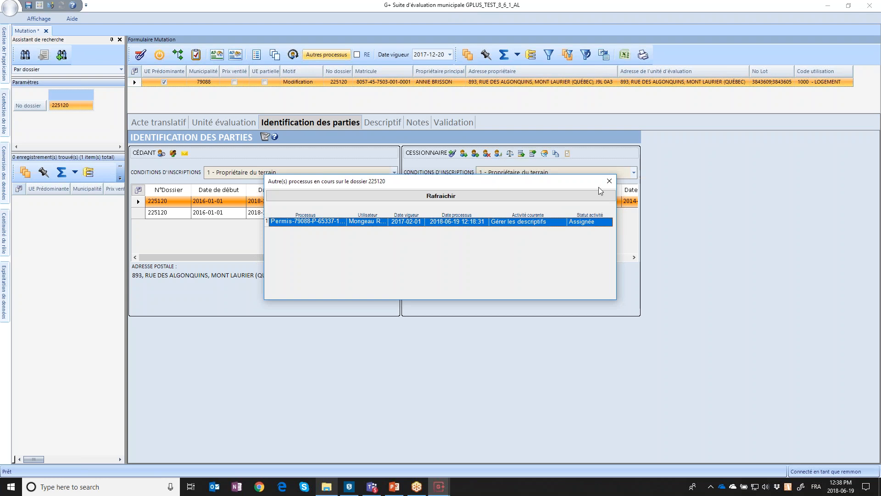
pyautogui.click(609, 182)
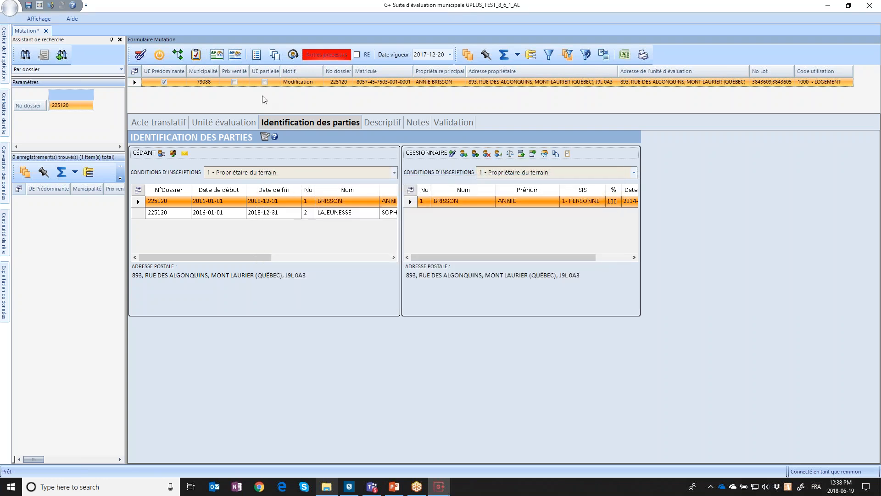
pyautogui.click(202, 60)
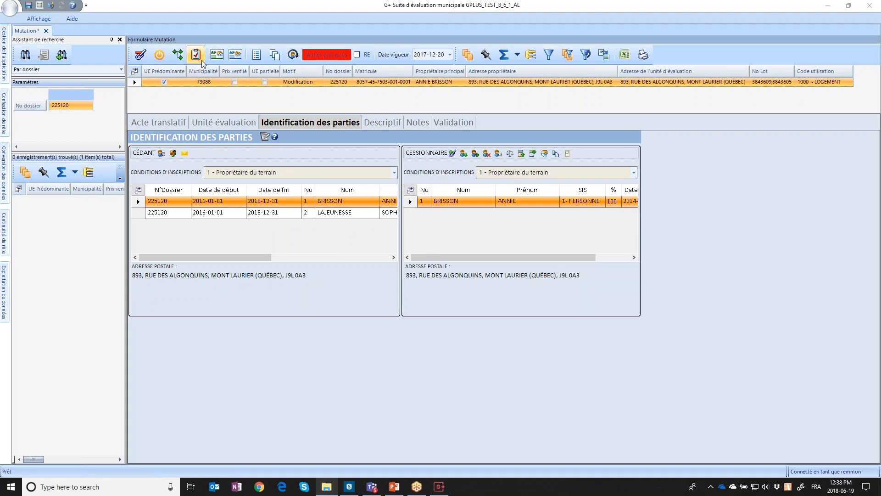
pyautogui.click(400, 278)
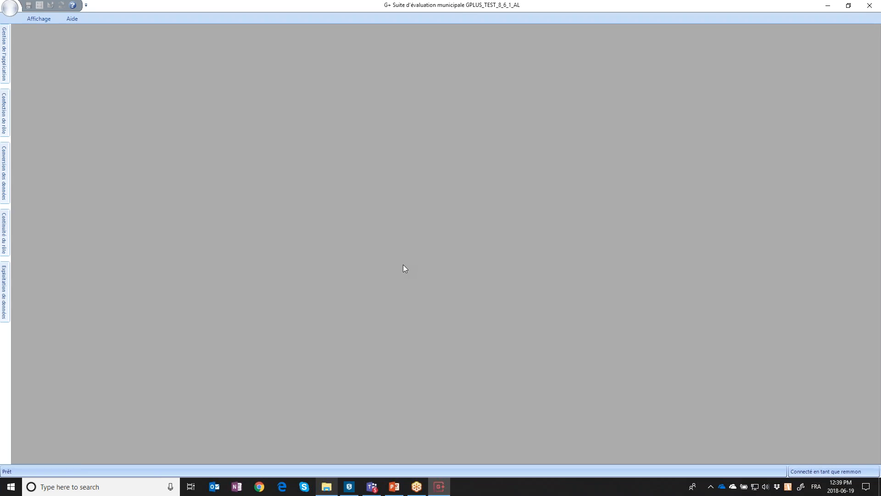
# Open Mes visites from the Continuité du rôle inspection and updates group
pyautogui.click(7, 122)
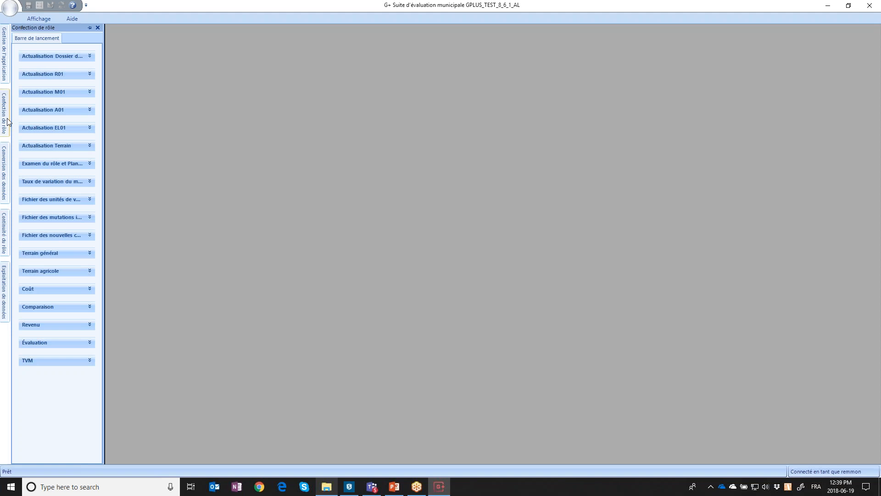
pyautogui.click(6, 156)
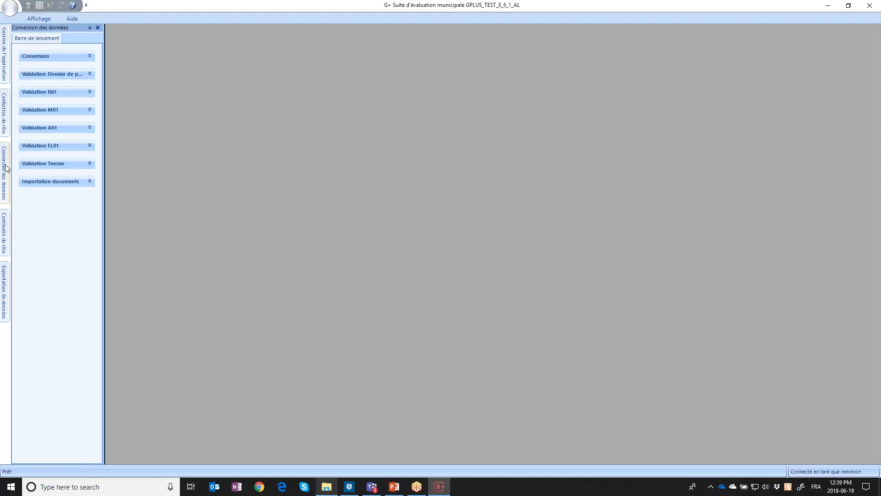
pyautogui.click(4, 130)
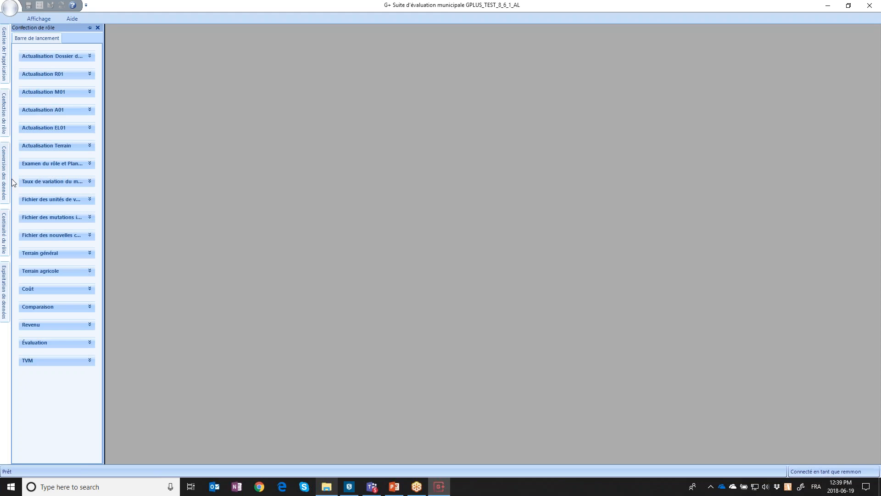
pyautogui.click(5, 233)
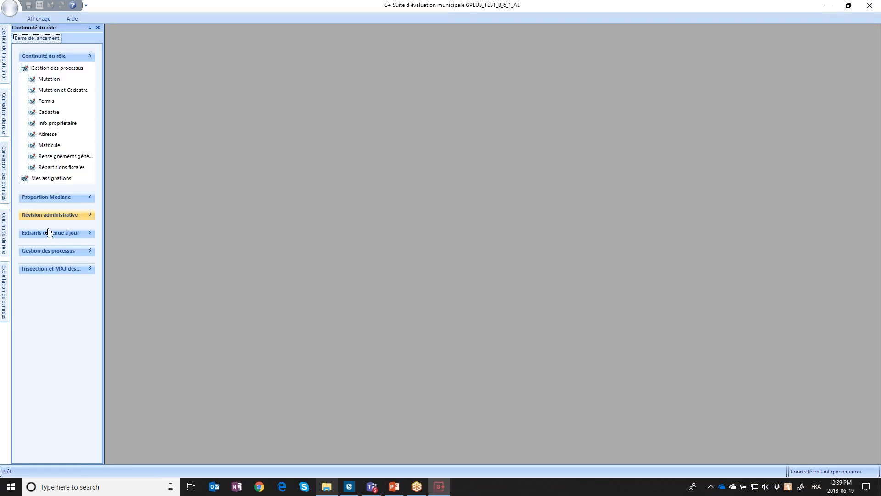
pyautogui.click(61, 56)
pyautogui.click(60, 146)
pyautogui.click(58, 264)
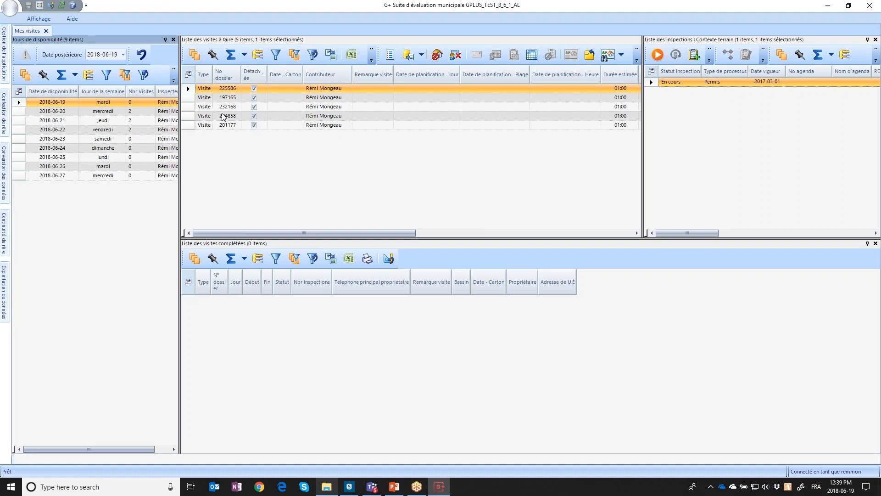
# Show the 2018-06-20 visits and launch G+ Déconnecté via Windows search ('déc')
pyautogui.click(19, 113)
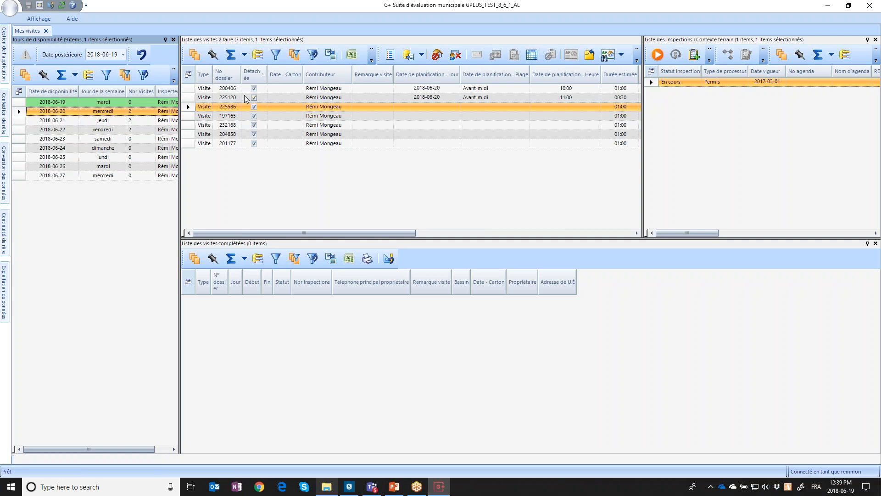
pyautogui.press('super+s')
pyautogui.write('déc')
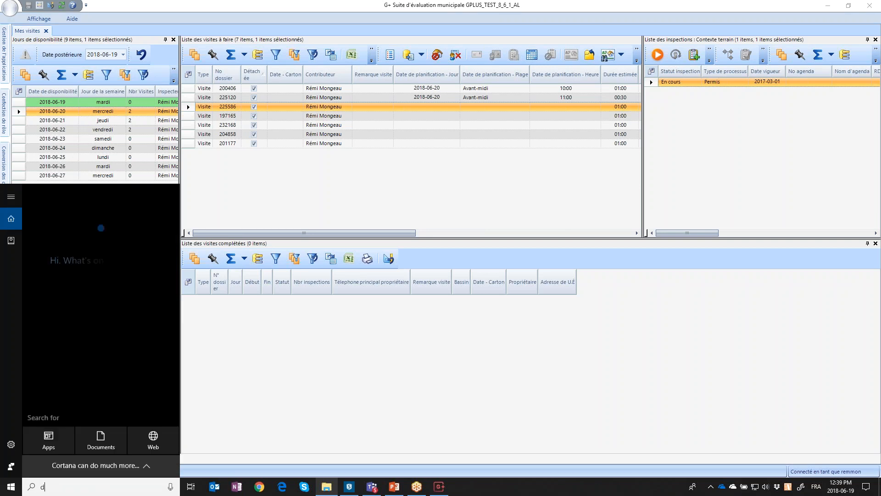
pyautogui.click(100, 236)
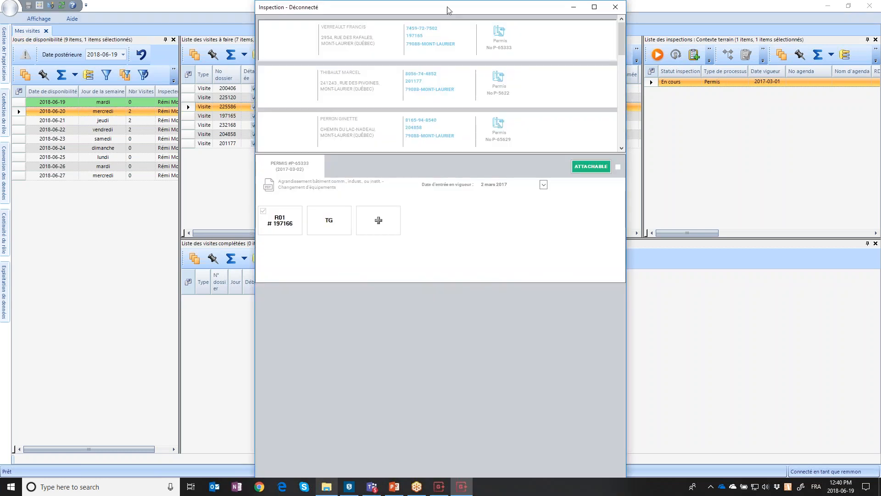
# Maximize the offline window, review permit P-65337's forms, then close it
pyautogui.doubleClick(448, 7)
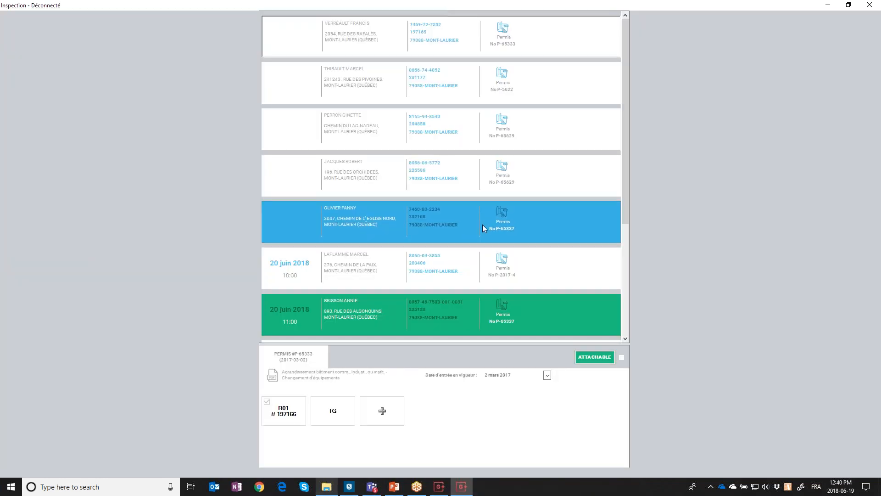
pyautogui.click(493, 230)
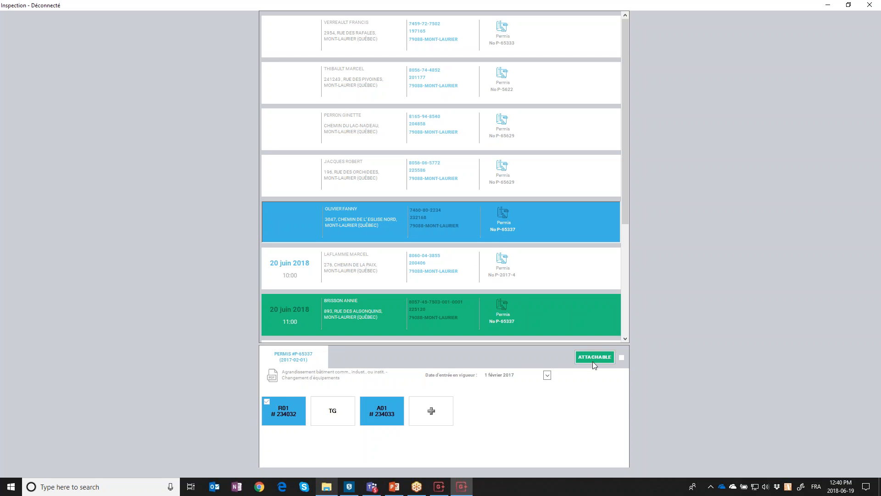
pyautogui.click(870, 5)
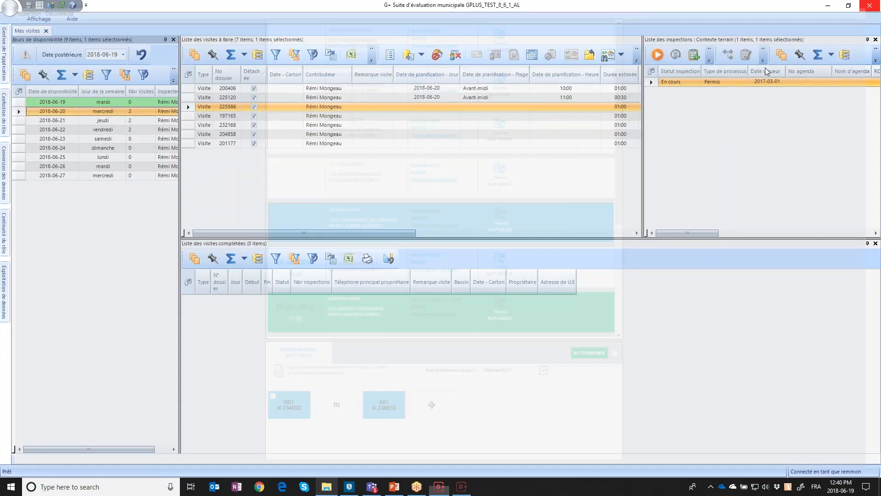
# Choose Attacher from the Mode déconnecté dropdown to re-attach the seven visits
pyautogui.click(422, 58)
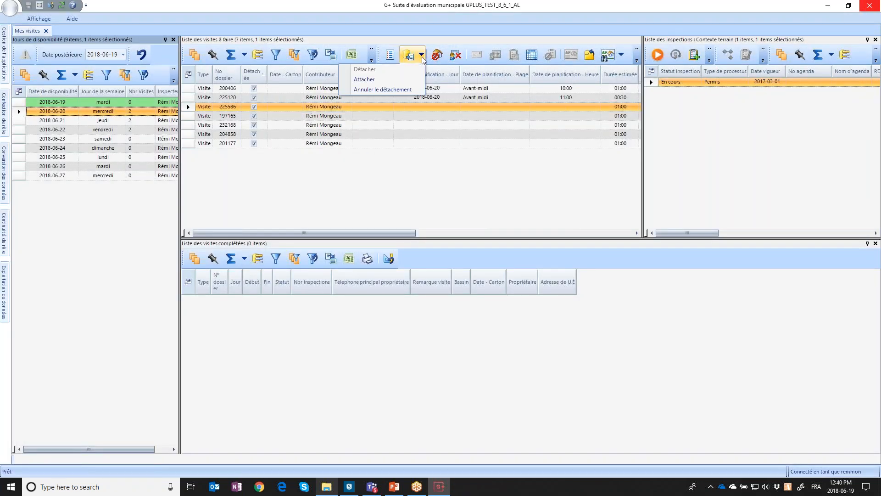
pyautogui.click(398, 78)
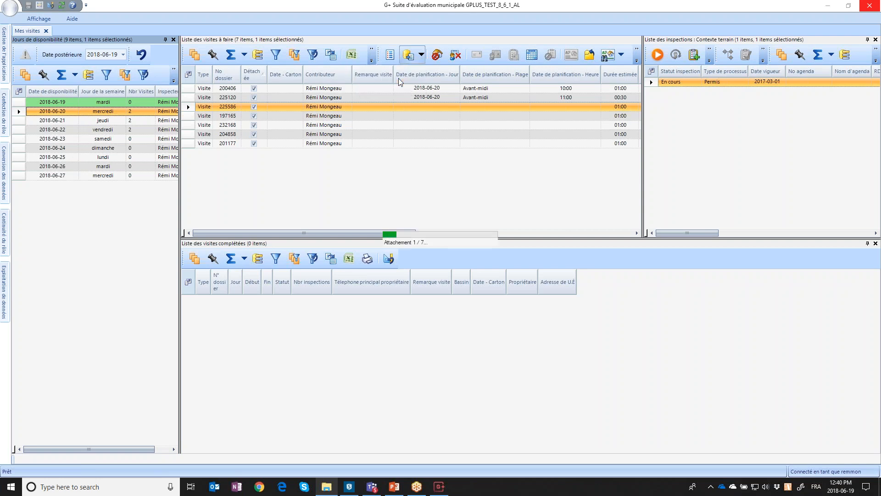
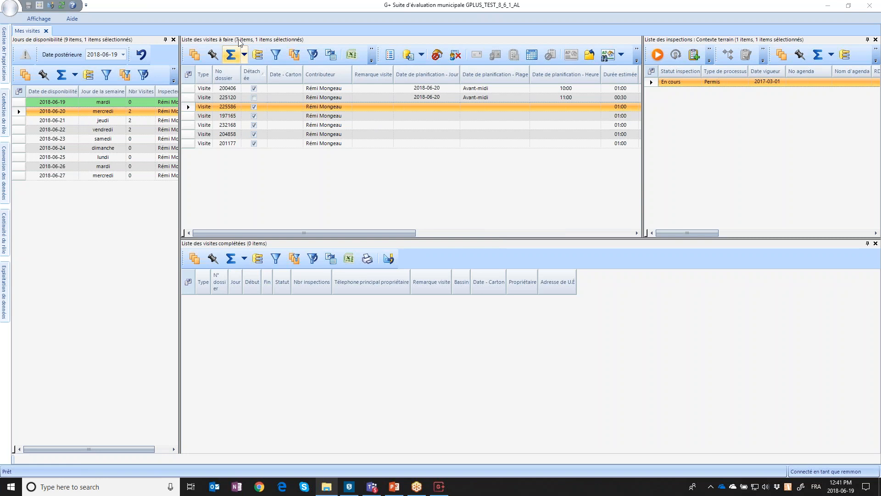
# Mark visit 200406 as detached and load visit 225120's suspended Permis inspection
pyautogui.click(254, 88)
pyautogui.click(188, 97)
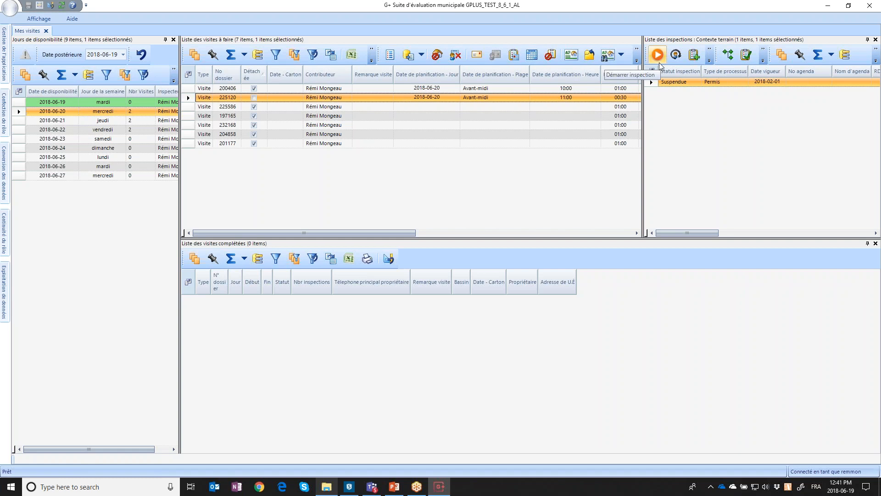
# Continue the suspended permit process with Évaluer as the next activity
pyautogui.click(730, 56)
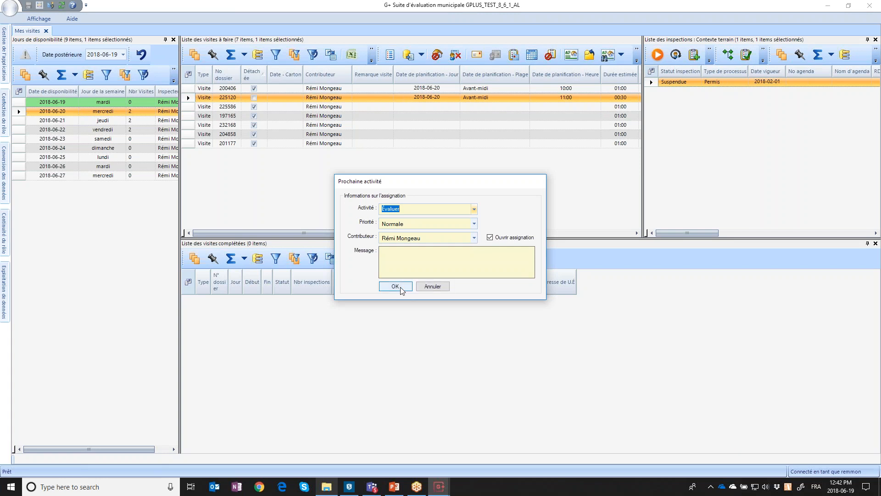
pyautogui.click(432, 287)
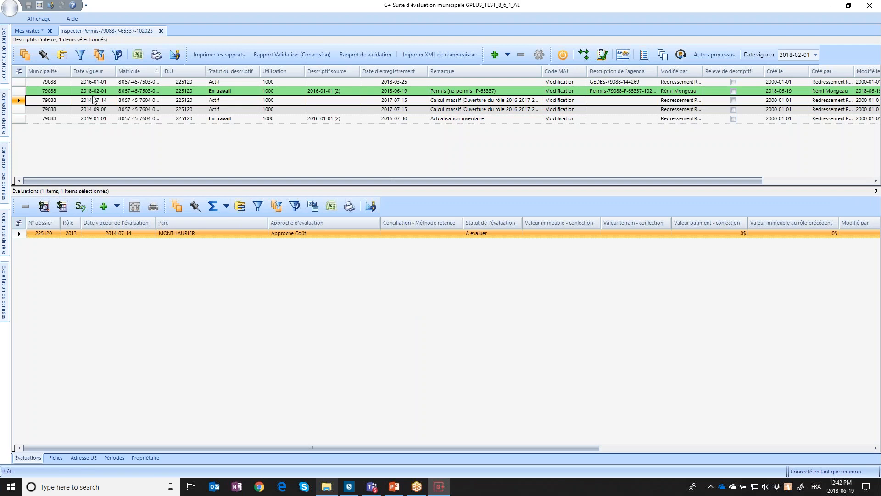
# Select the 2018-02-01 descriptif and open the R01 residential building fiche
pyautogui.click(50, 94)
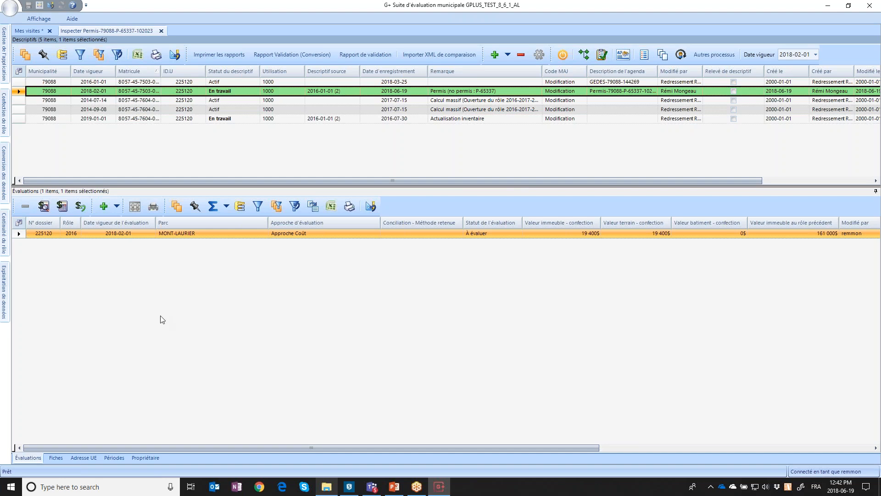
pyautogui.click(56, 457)
pyautogui.doubleClick(18, 251)
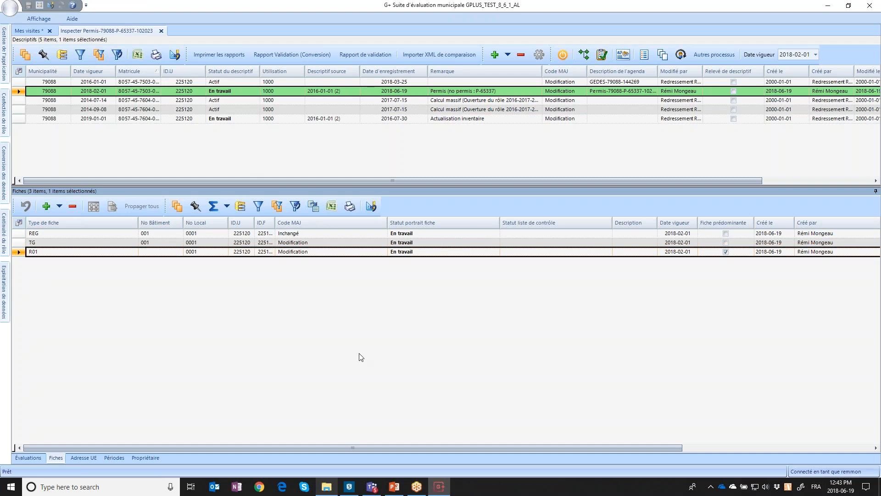
# Browse the R01 form's photos and detached outbuildings section, then close it
pyautogui.click(439, 488)
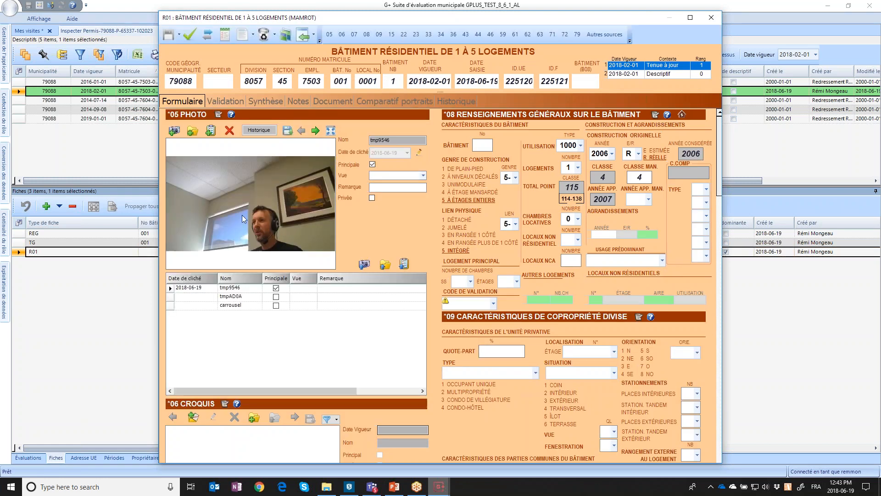
pyautogui.click(238, 297)
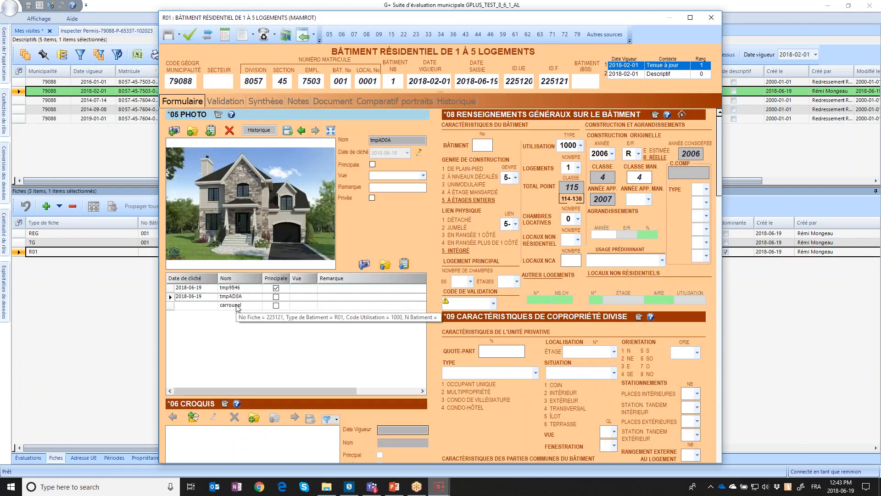
pyautogui.click(238, 297)
pyautogui.click(241, 288)
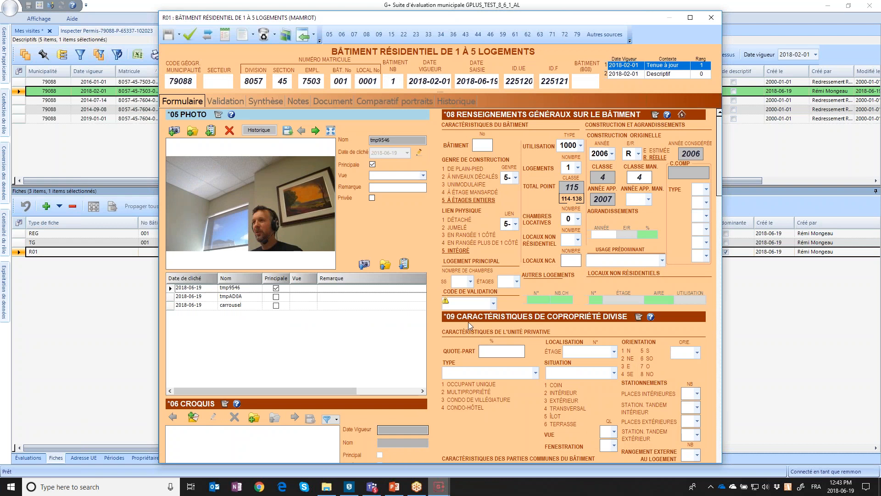
pyautogui.click(540, 34)
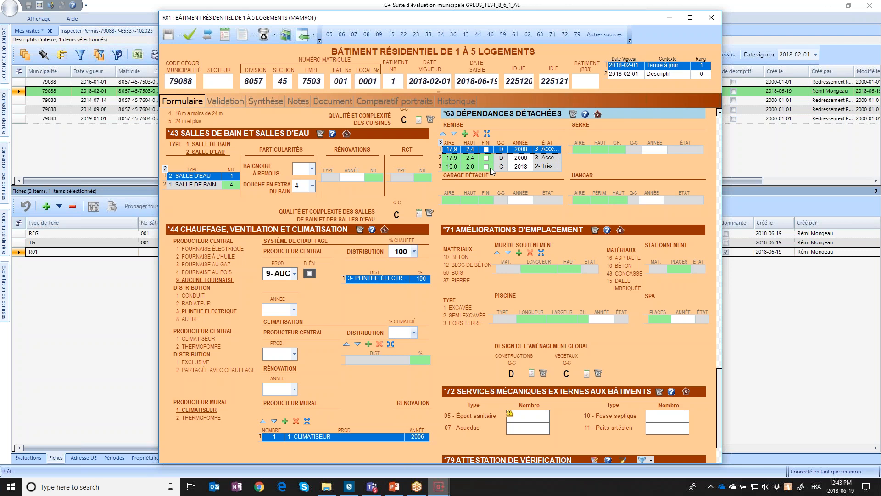
pyautogui.click(712, 18)
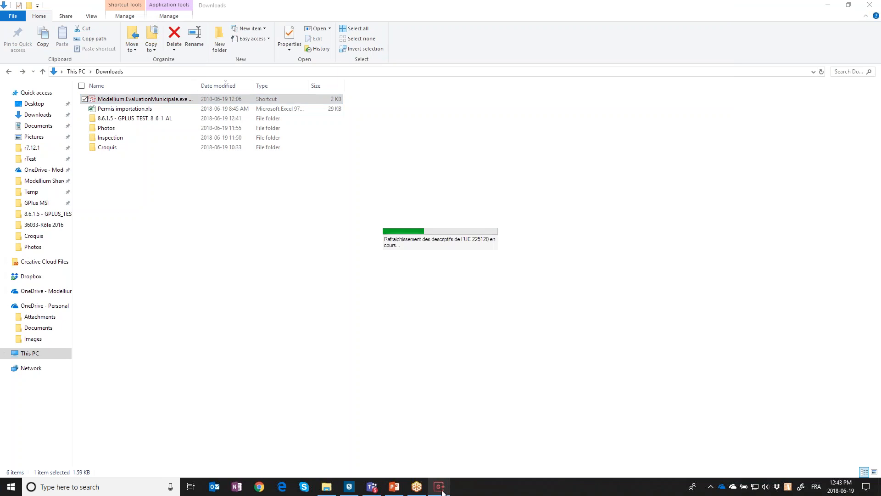
# Trigger UE 225120's evaluation, review its 188 200 $ depreciated-cost conciliation, then close it
pyautogui.click(439, 487)
pyautogui.click(21, 459)
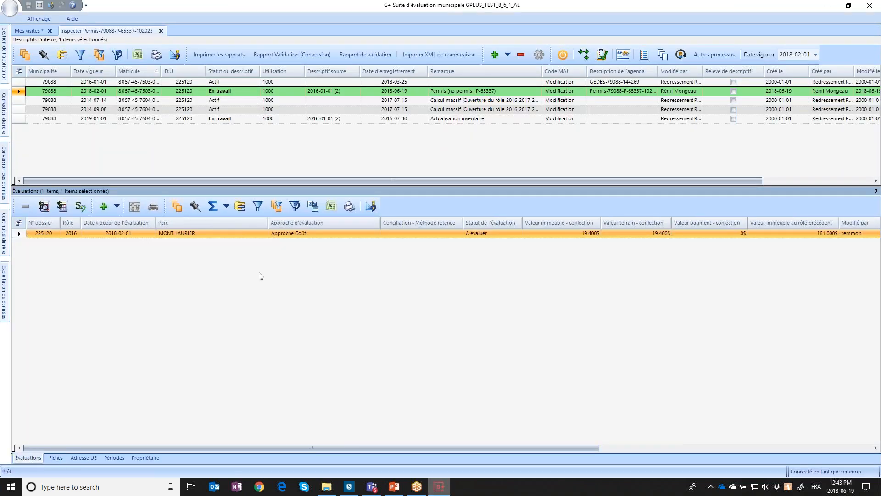
pyautogui.click(39, 214)
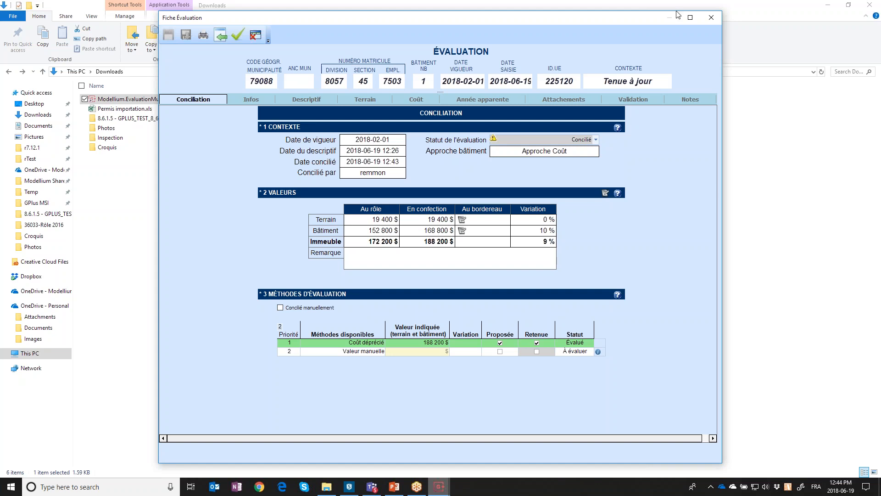
pyautogui.click(712, 18)
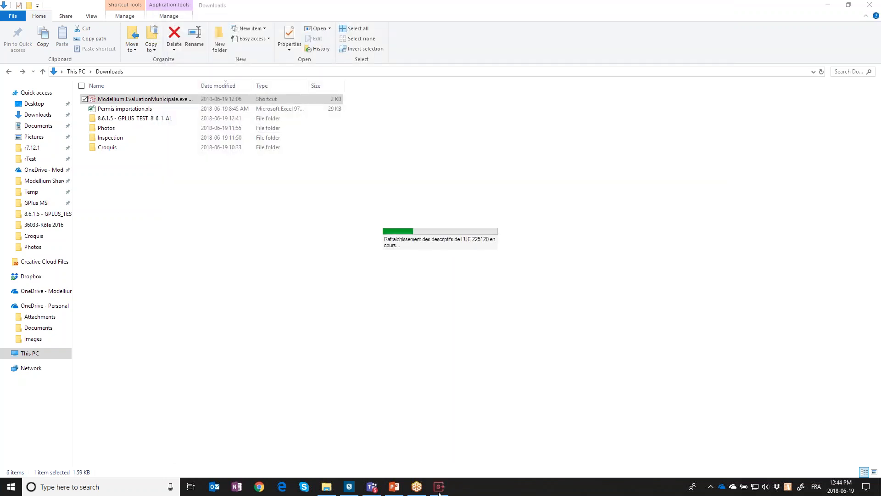
pyautogui.click(439, 490)
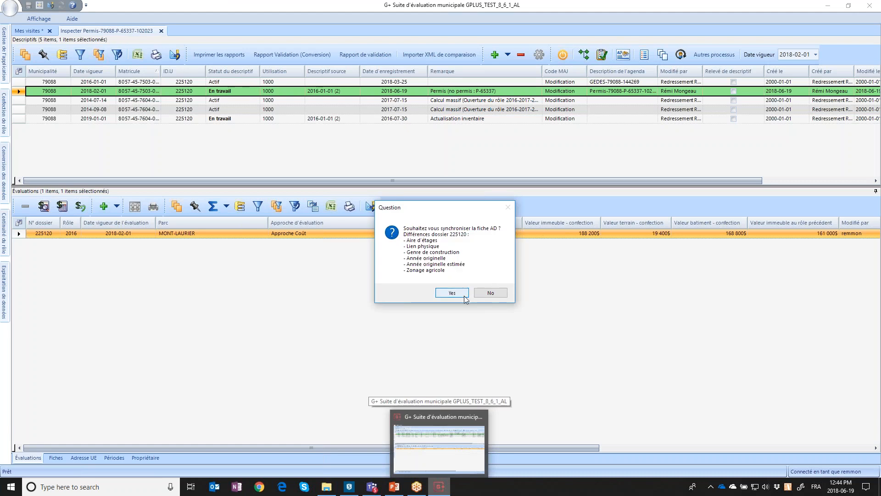
# Synchronise the AD fiche and complete the permit process with certificate motif 400
pyautogui.click(459, 294)
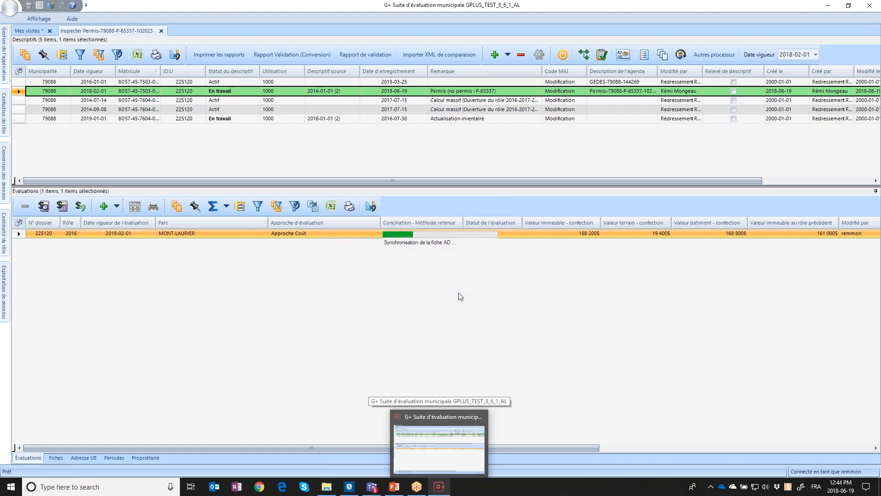
pyautogui.click(604, 55)
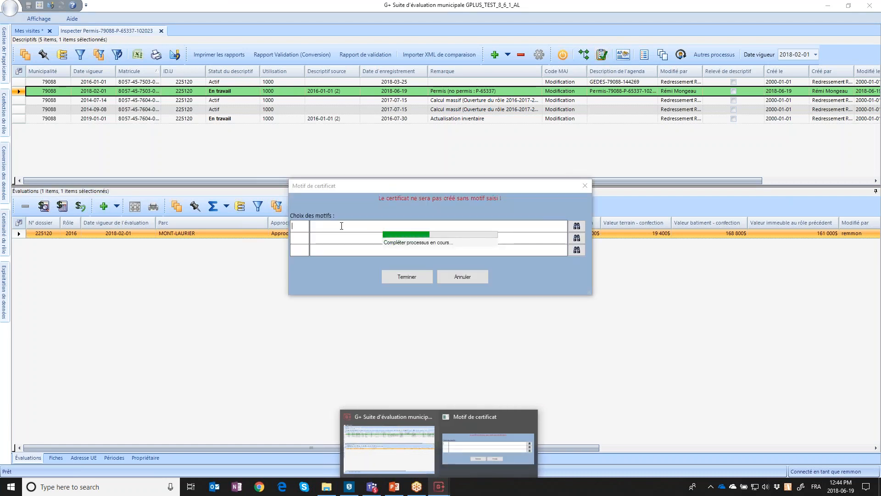
pyautogui.write('400')
pyautogui.press('Tab')
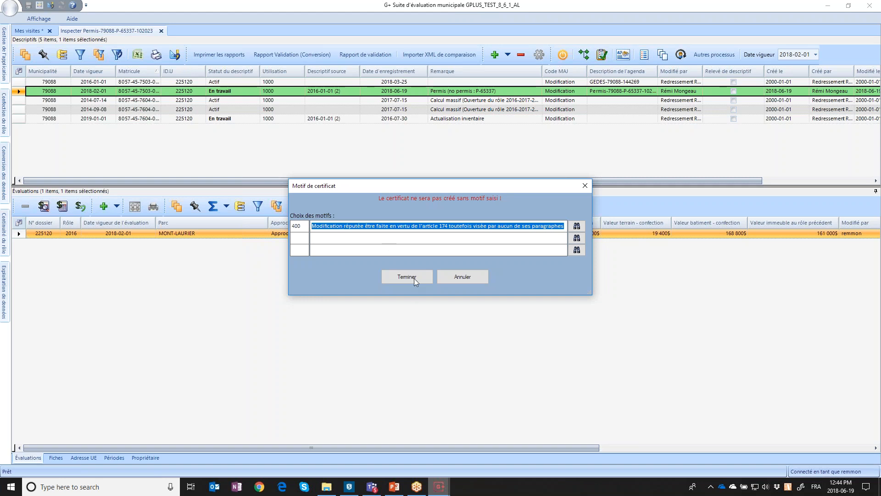
pyautogui.click(414, 278)
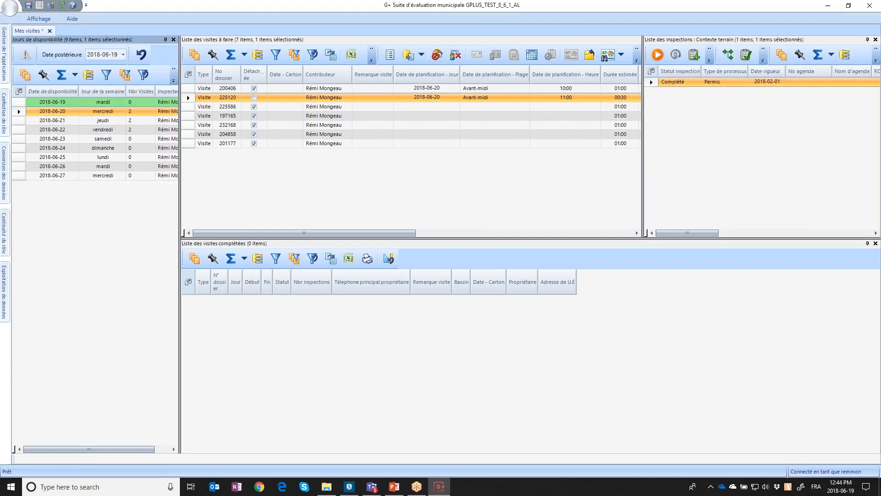
# Open Exploration période and search dossier 225120 in the BR search assistant
pyautogui.moveTo(10, 171)
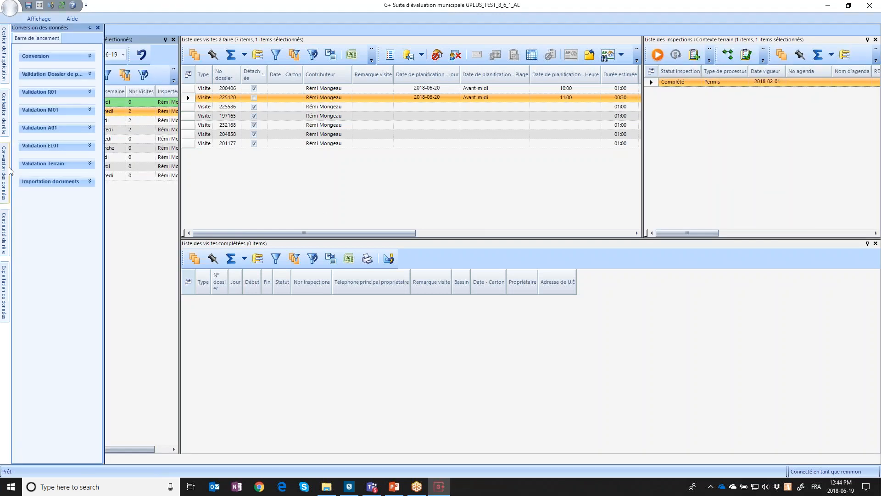
pyautogui.moveTo(4, 289)
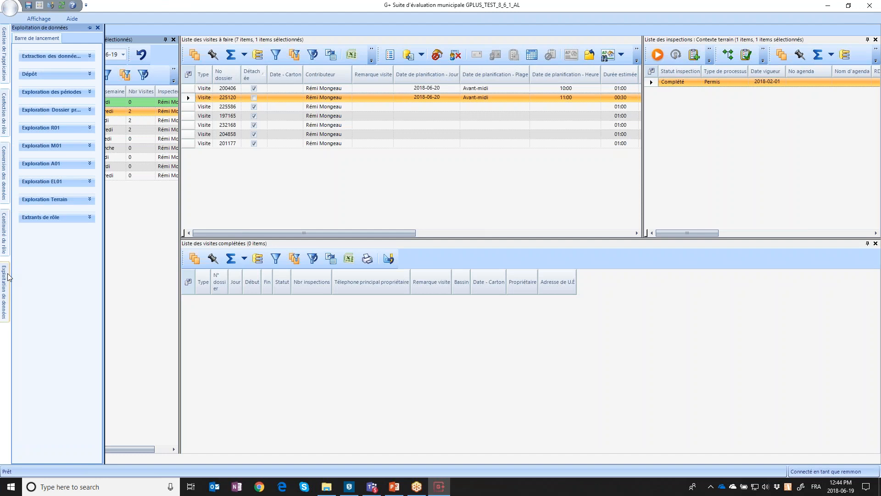
pyautogui.click(64, 105)
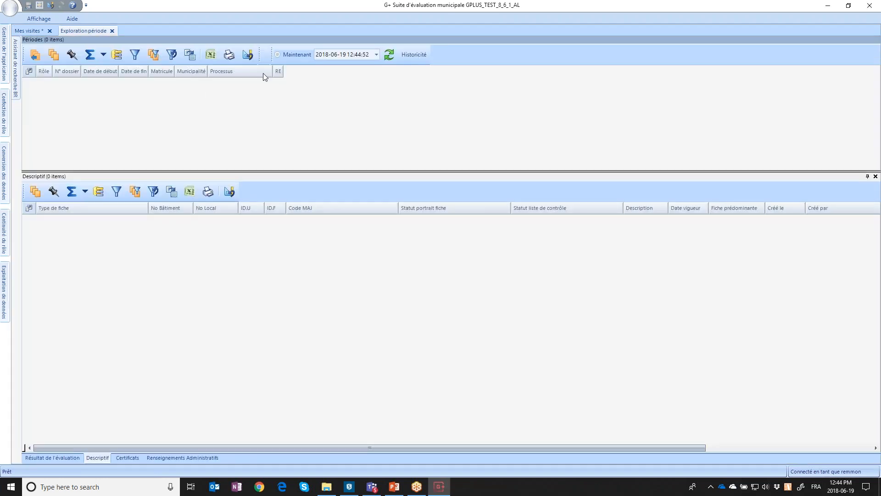
pyautogui.click(16, 77)
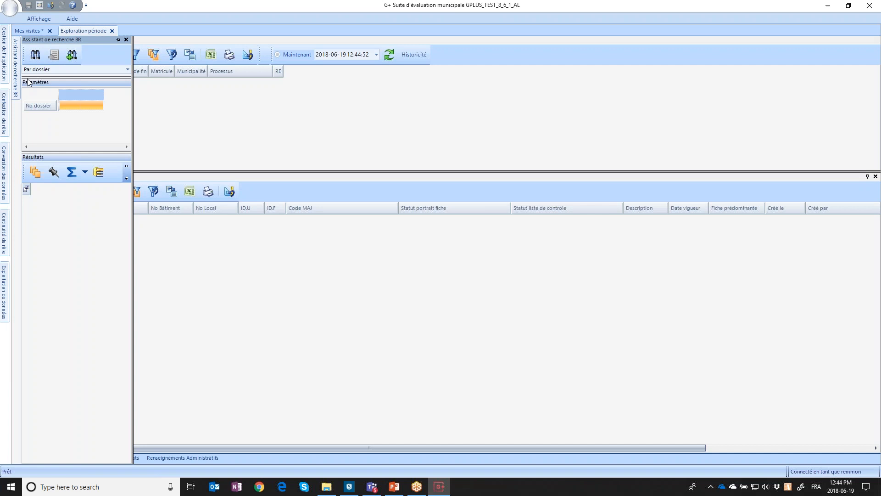
pyautogui.click(73, 107)
pyautogui.write('225120')
pyautogui.click(71, 55)
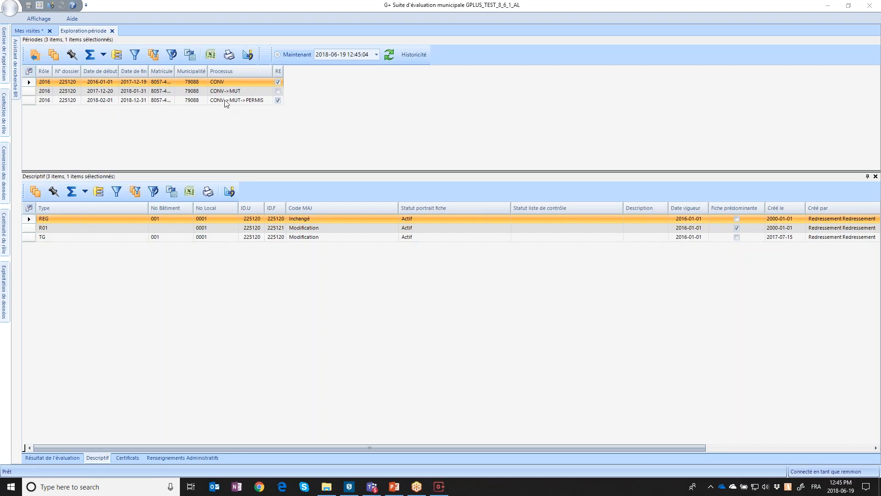
# Preview and scroll through dossier 225120's Mutation certificate, then close it
pyautogui.click(128, 458)
pyautogui.click(150, 229)
pyautogui.click(35, 191)
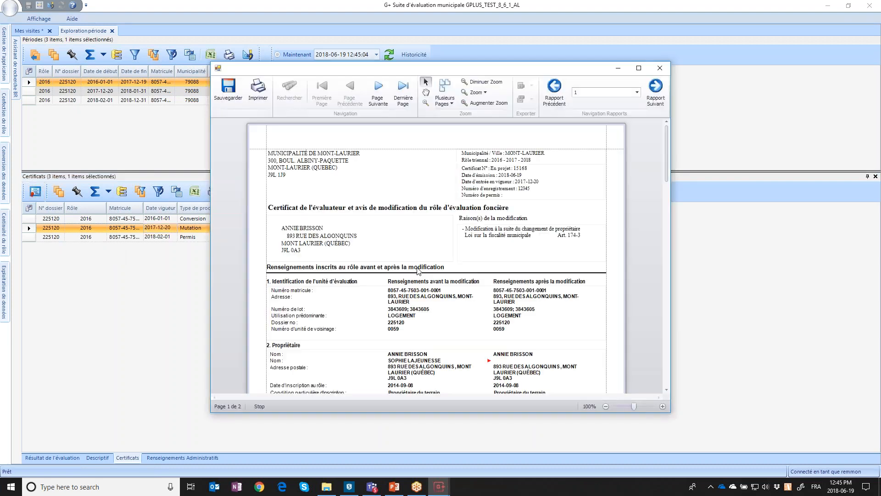
pyautogui.scroll(-1, 419, 272)
pyautogui.scroll(-3, 419, 271)
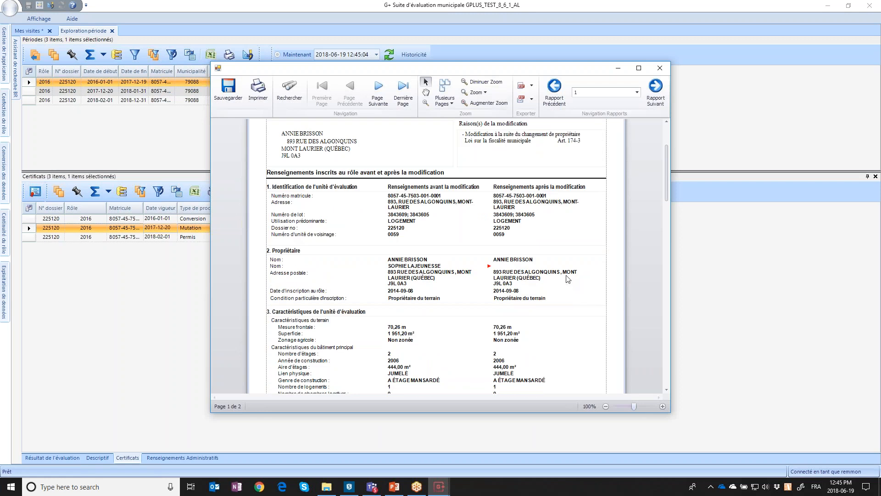
pyautogui.scroll(-3, 569, 279)
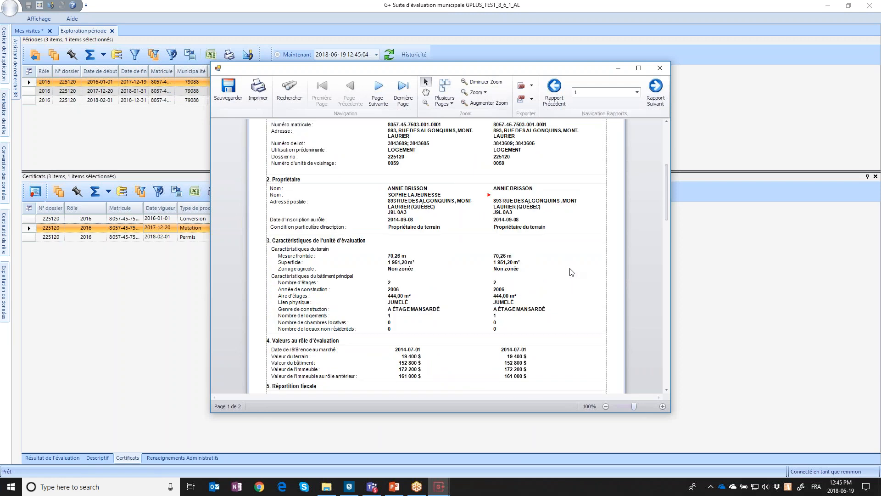
pyautogui.scroll(-2, 572, 272)
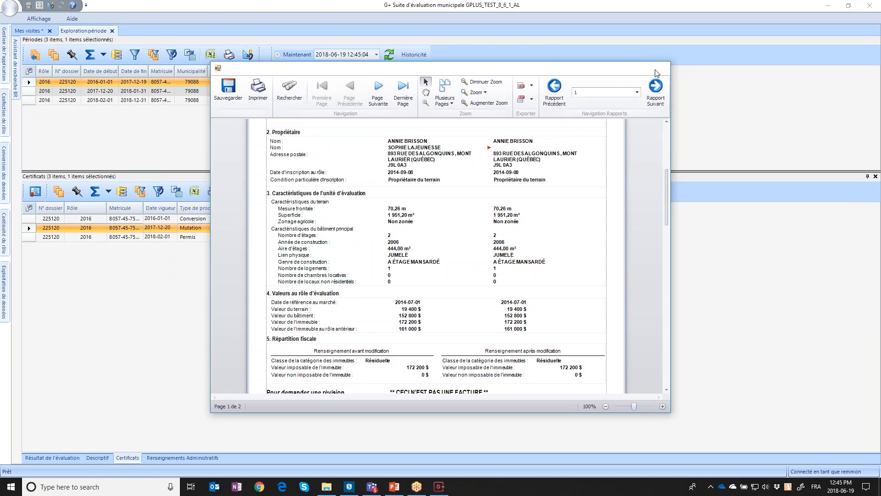
pyautogui.click(660, 68)
# Preview the Permis certificate showing building value rising from 152 800 $ to 168 800 $
pyautogui.click(93, 238)
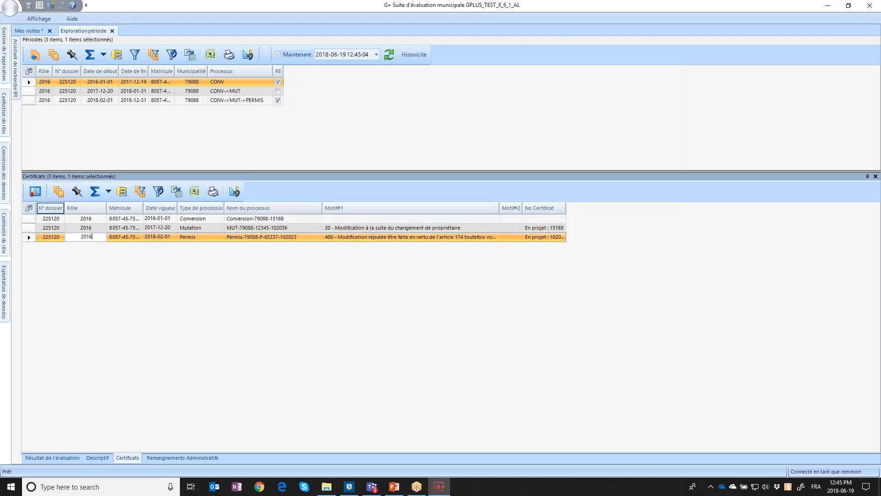
pyautogui.click(35, 196)
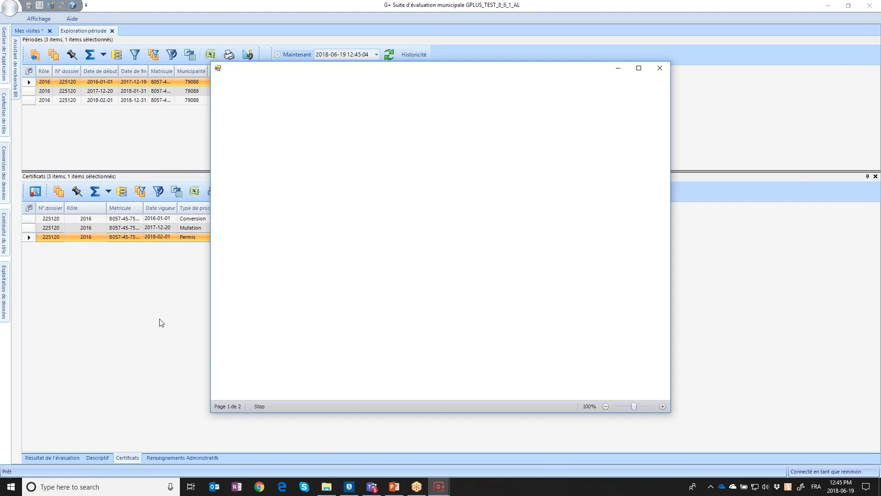
pyautogui.scroll(-3, 577, 366)
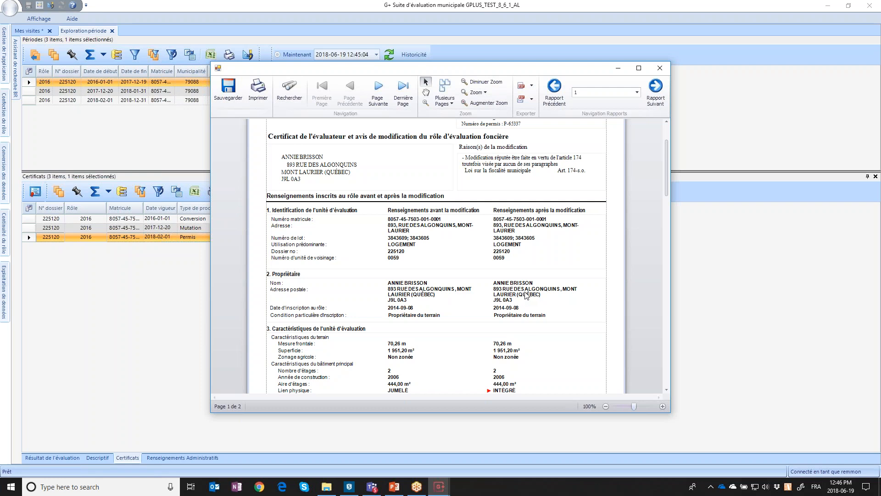
pyautogui.scroll(-3, 526, 296)
pyautogui.scroll(-2, 527, 296)
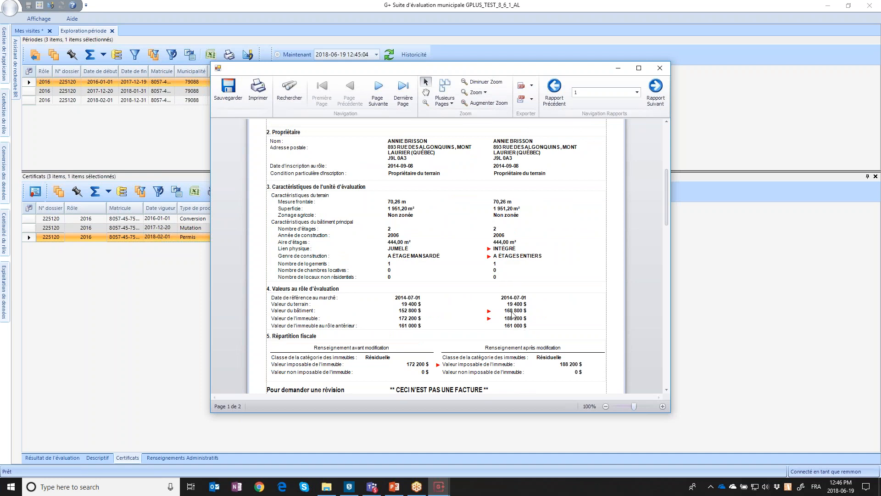
pyautogui.scroll(-2, 515, 322)
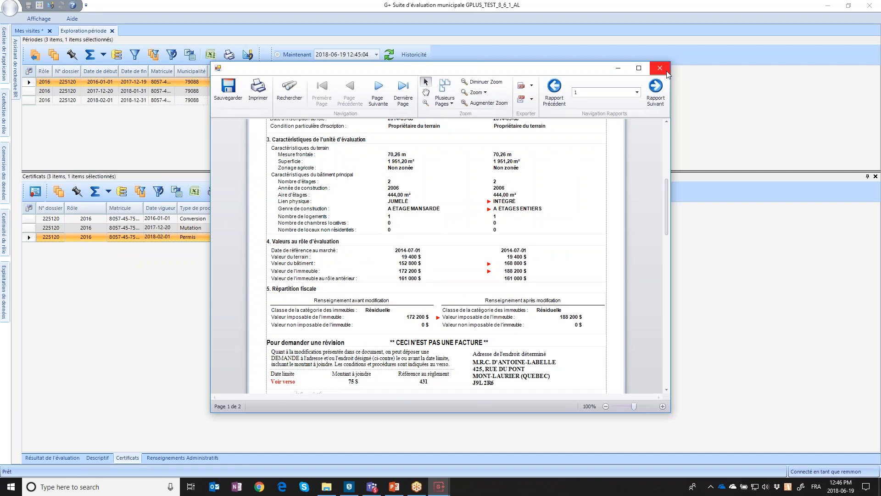
pyautogui.scroll(5, 628, 147)
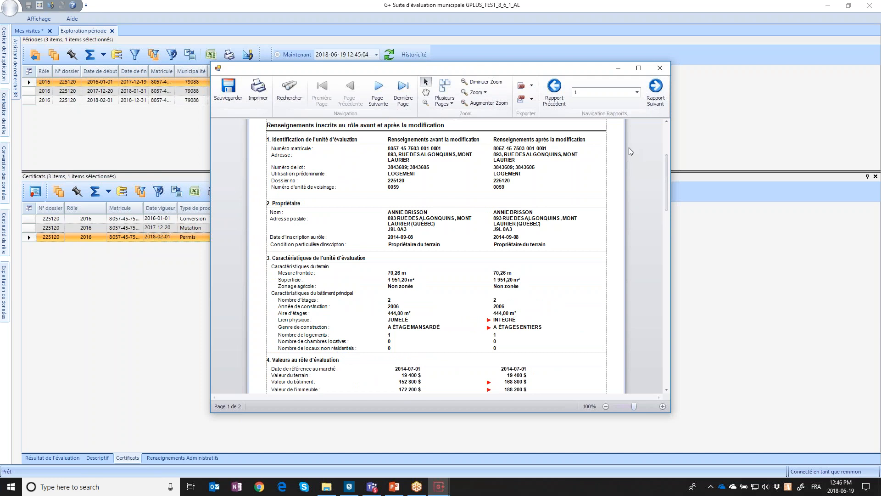
# Close the Permis preview and auto-fit No Certificat to show En projet : 102036
pyautogui.click(660, 68)
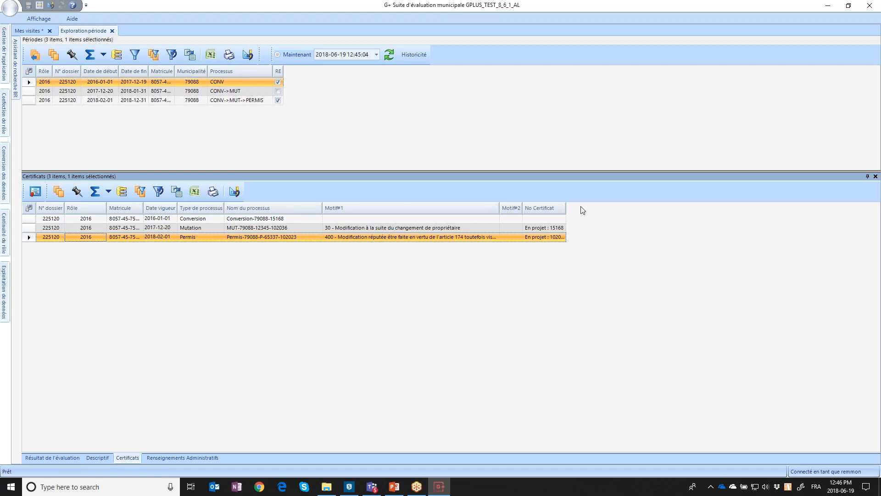
pyautogui.doubleClick(566, 209)
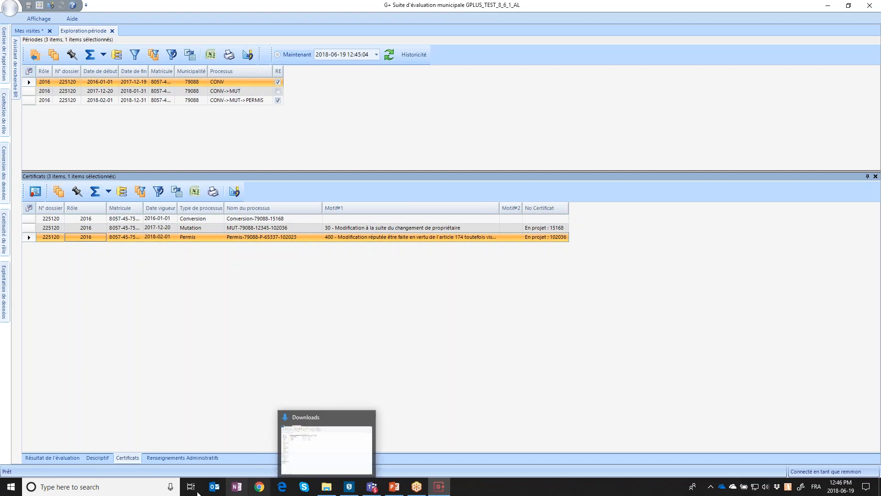
# Launch G+ Déconnecté from Windows search using 'déc'
pyautogui.click(92, 486)
pyautogui.write('déc')
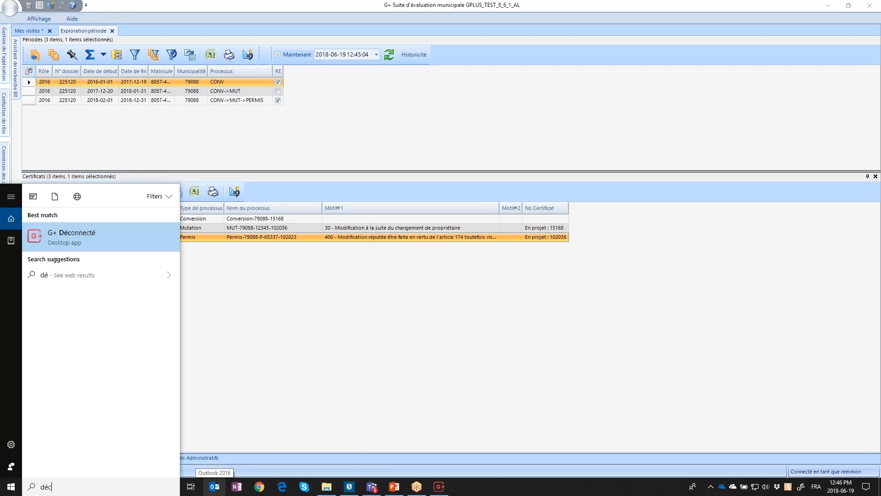
pyautogui.click(133, 238)
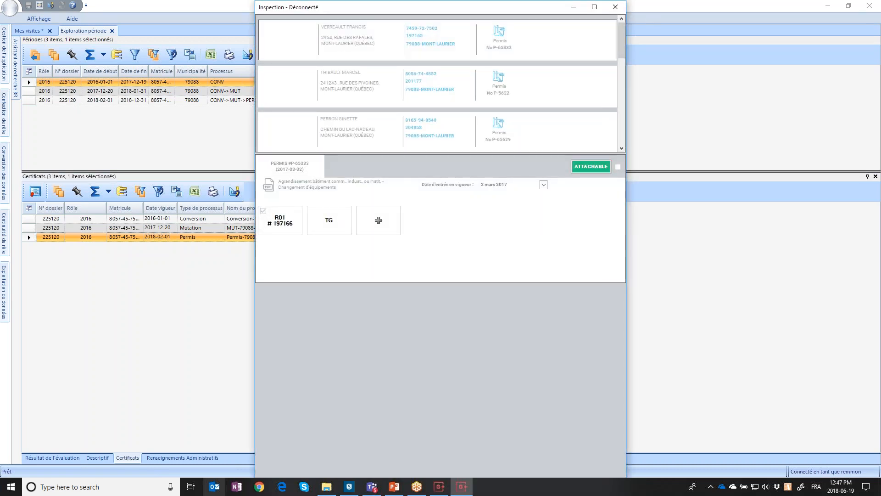
# Mark permit P-65337 as ATTACHABLE in the Inspection window, then close the app
pyautogui.scroll(-2, 618, 235)
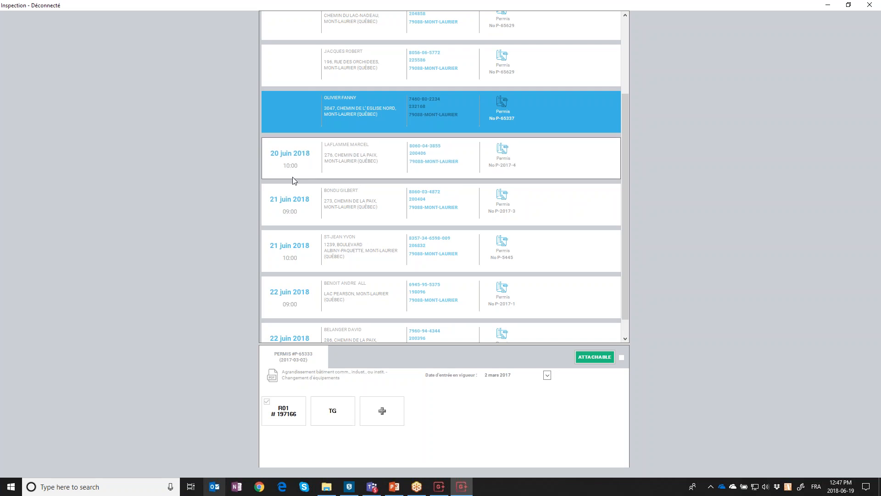
pyautogui.scroll(2, 293, 181)
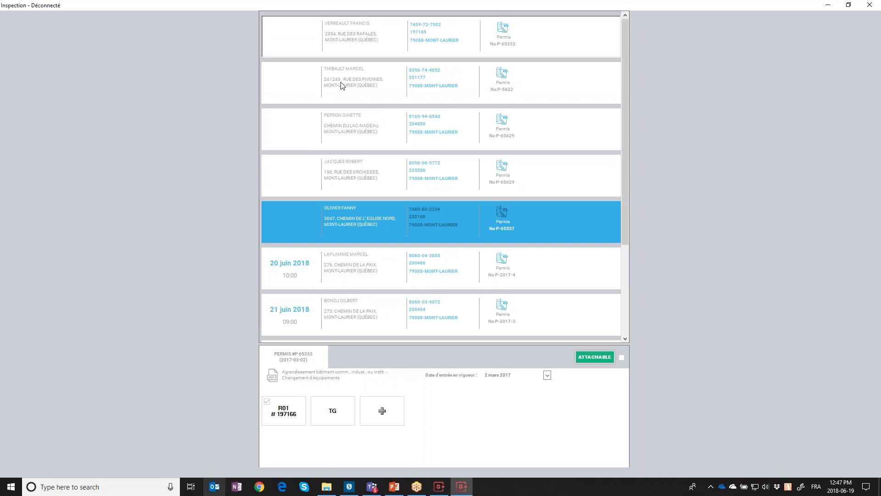
pyautogui.click(365, 222)
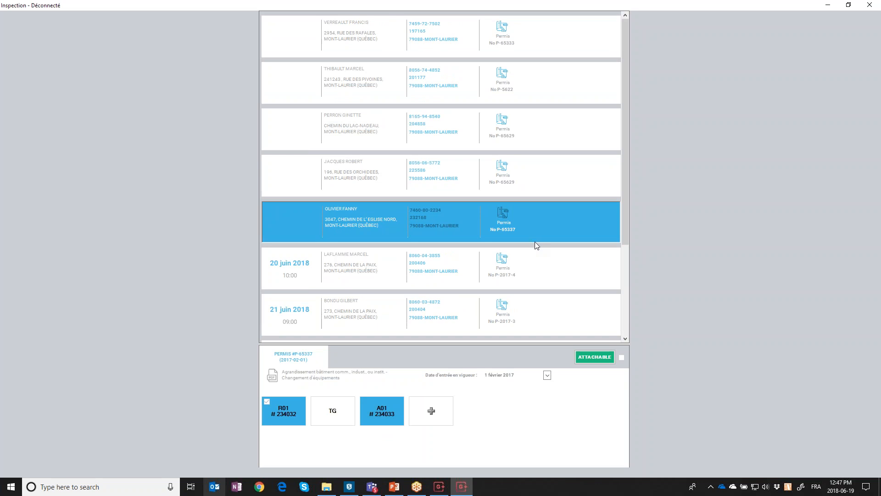
pyautogui.scroll(-2, 535, 242)
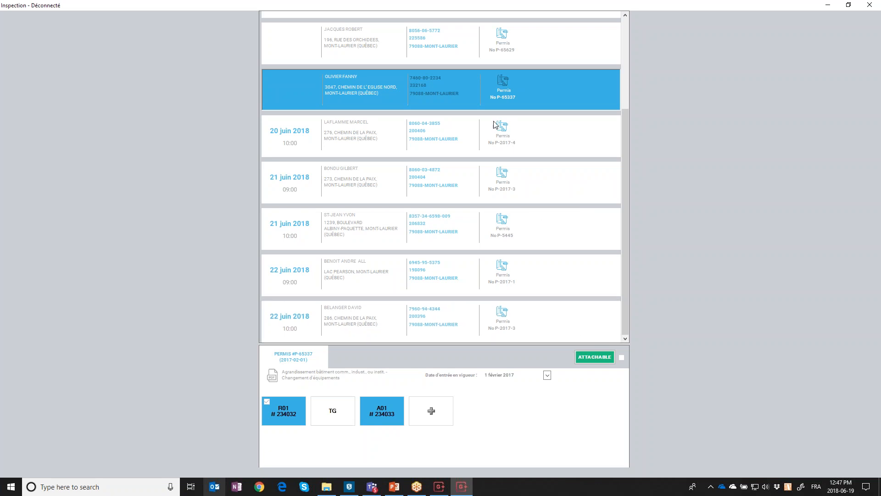
pyautogui.click(597, 359)
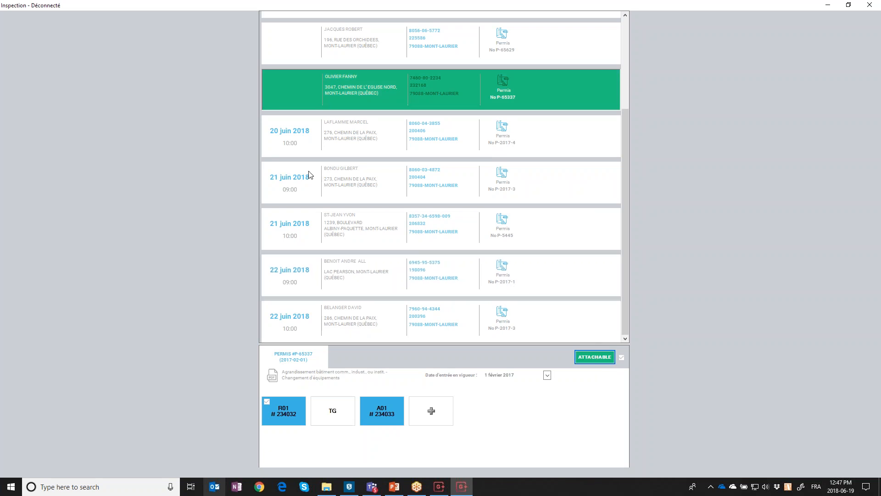
pyautogui.click(875, 5)
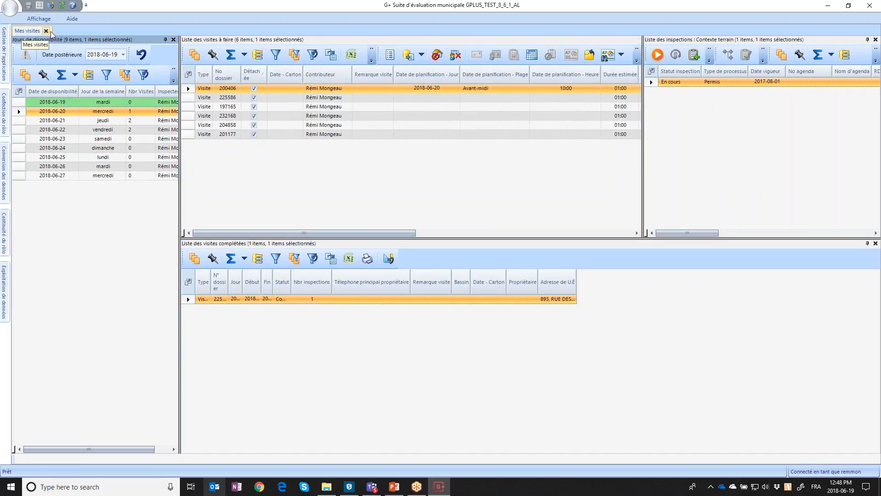
# Attach visit 232168 back from the inspection app and select its row
pyautogui.click(420, 55)
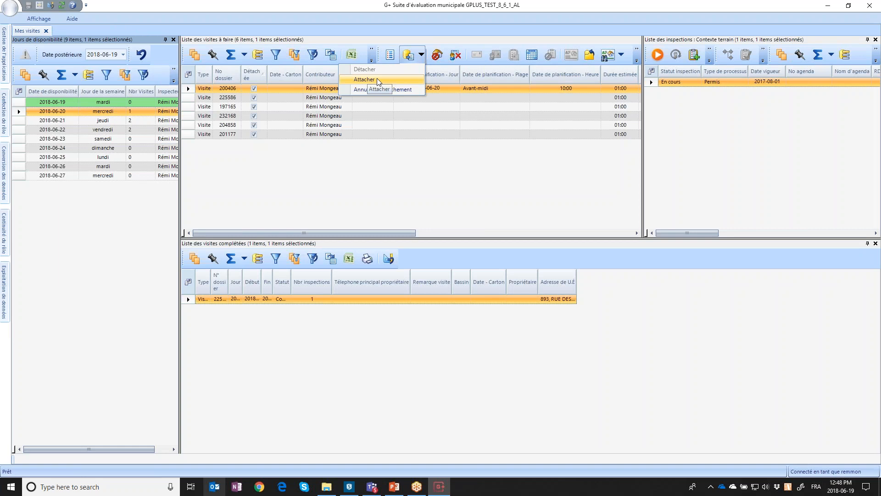
pyautogui.click(376, 78)
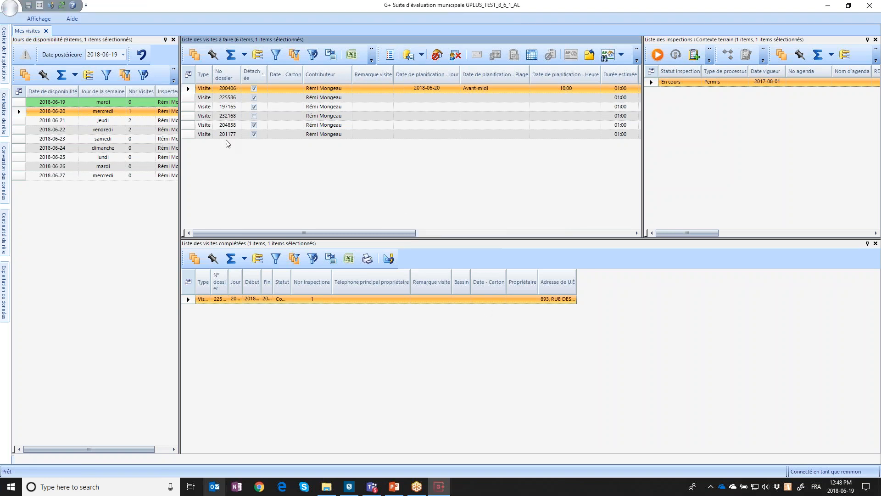
pyautogui.click(226, 115)
pyautogui.click(190, 118)
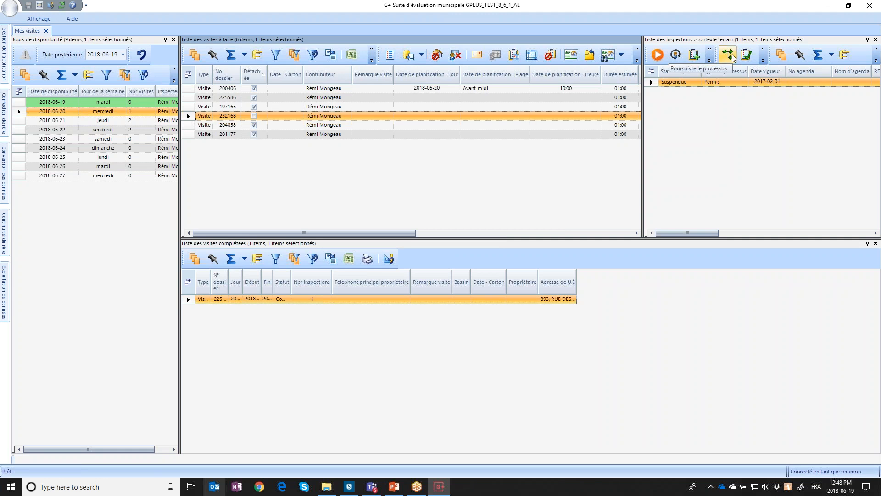
# Continue the permit process to the next activity, Évaluer
pyautogui.click(733, 60)
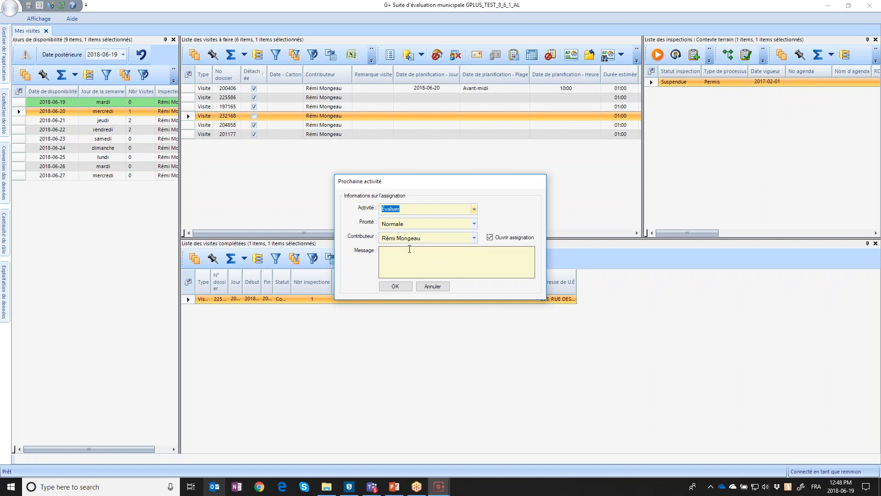
pyautogui.click(401, 287)
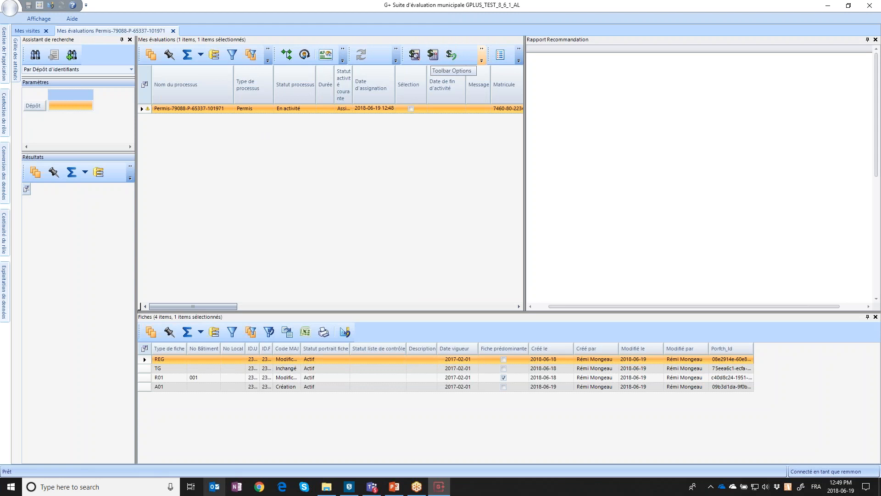
pyautogui.click(481, 60)
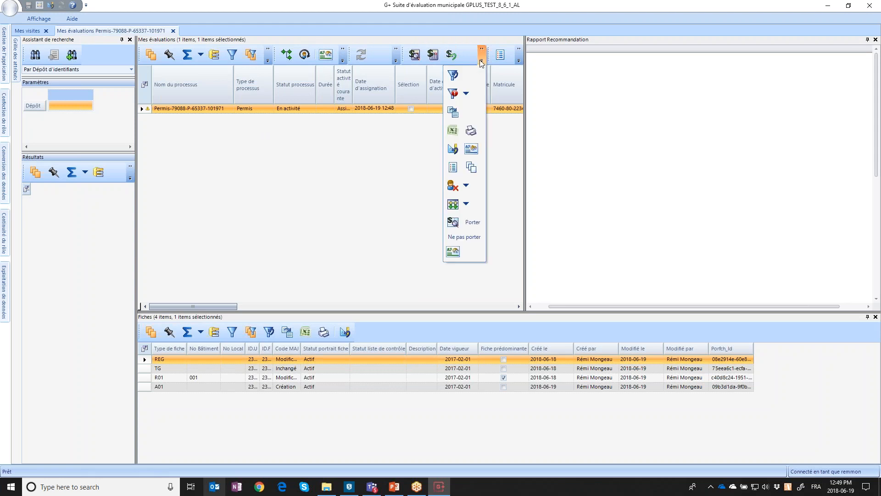
pyautogui.click(453, 222)
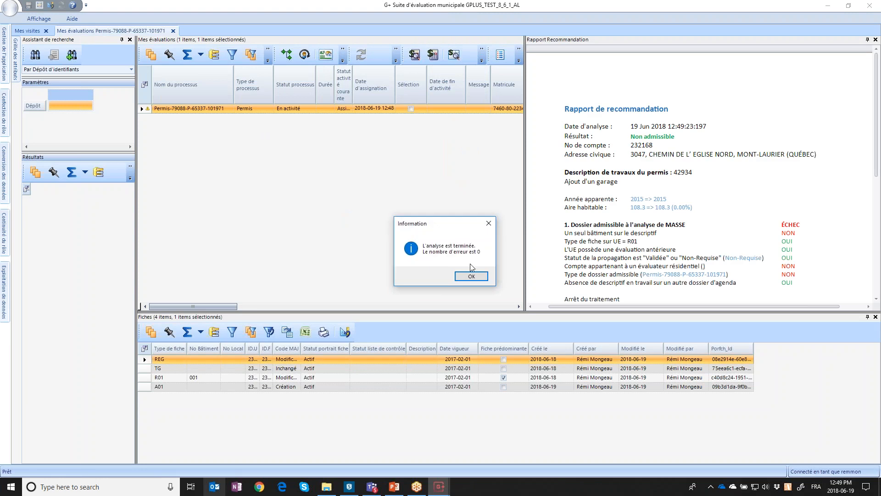
pyautogui.click(469, 277)
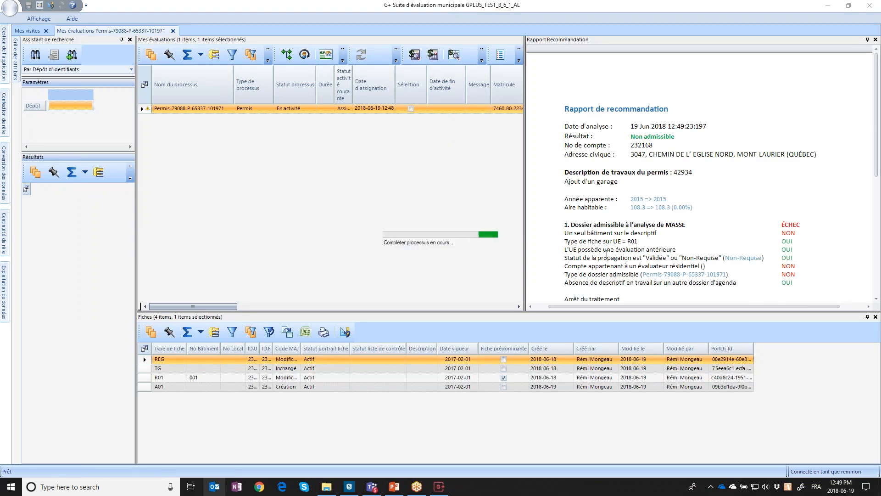
# Review the Rapport Recommandation, highlighting the Aire habitable and single-building criteria
pyautogui.scroll(-3, 649, 230)
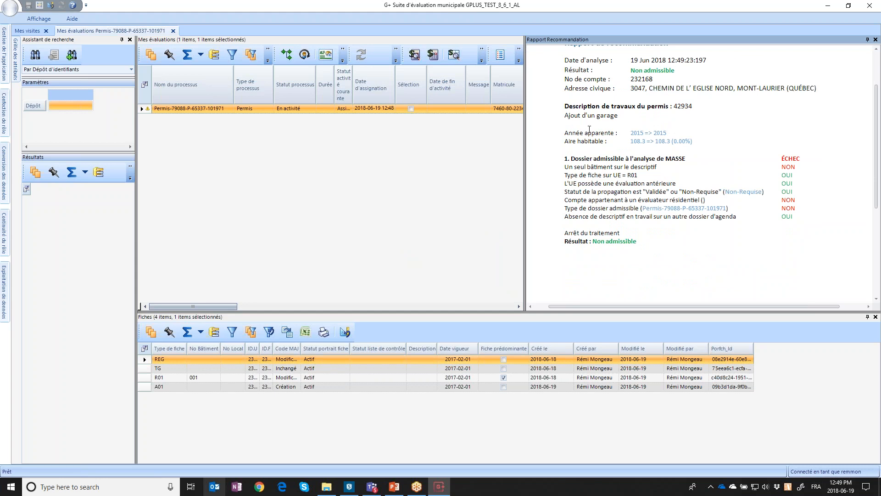
pyautogui.moveTo(570, 141)
pyautogui.mouseDown()
pyautogui.moveTo(579, 134)
pyautogui.moveTo(585, 142)
pyautogui.mouseUp()
pyautogui.moveTo(573, 167); pyautogui.dragTo(643, 165)
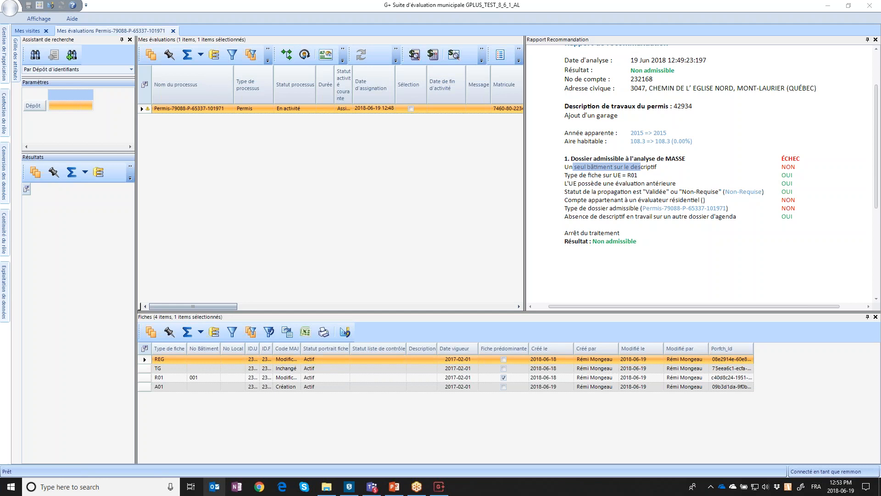
# Launch G+ Déconnecté from a 'déc' search and resize its Inspection window
pyautogui.click(69, 487)
pyautogui.write('déc')
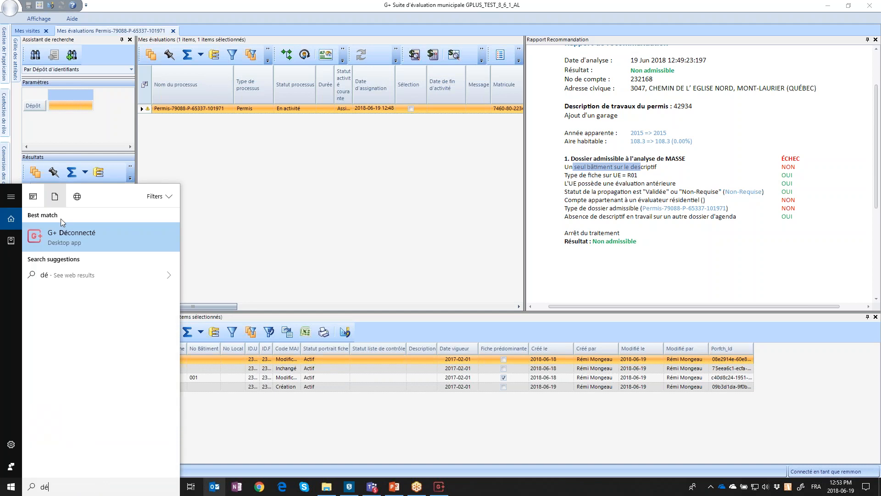
pyautogui.click(66, 236)
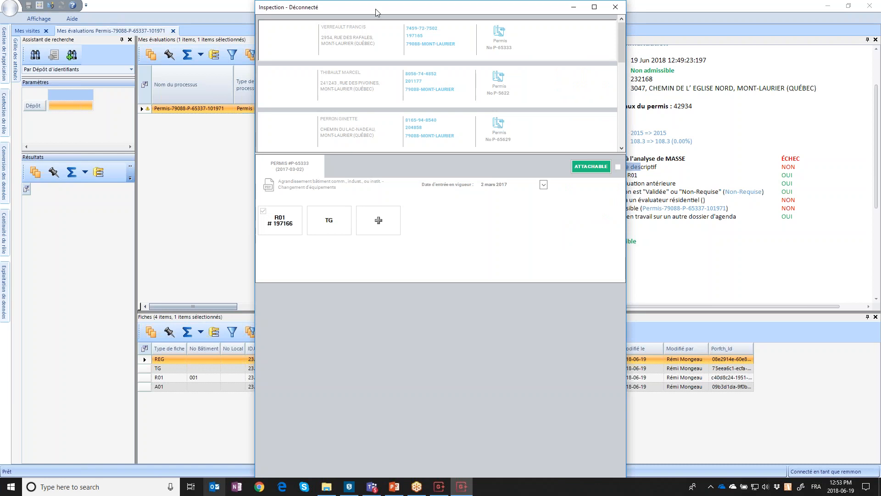
pyautogui.doubleClick(383, 6)
pyautogui.doubleClick(383, 6)
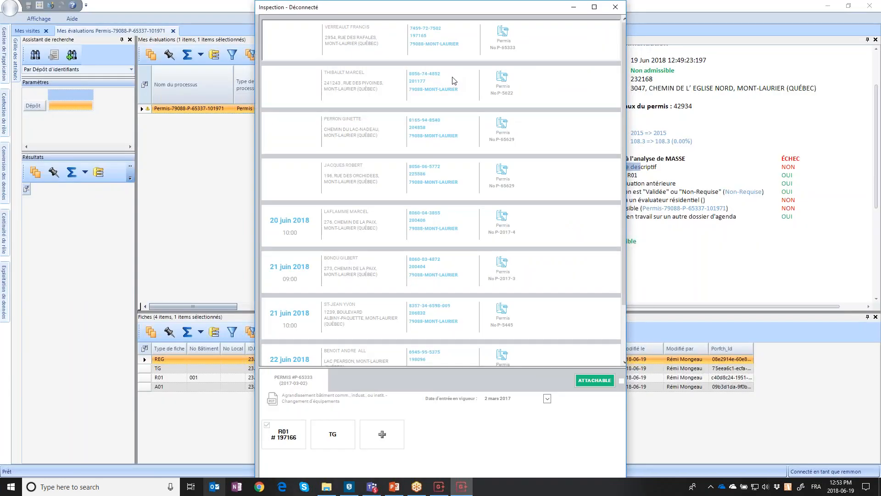